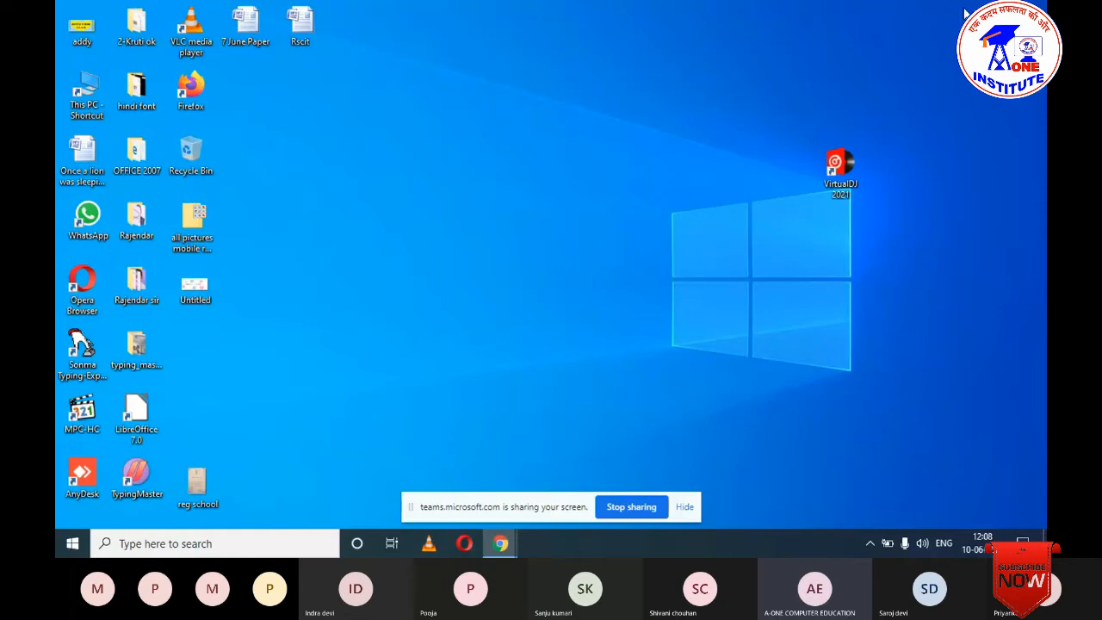
Step: Launch Word with the winword run command and generate sample paragraphs in the blank document with =rand()
key("super+r")
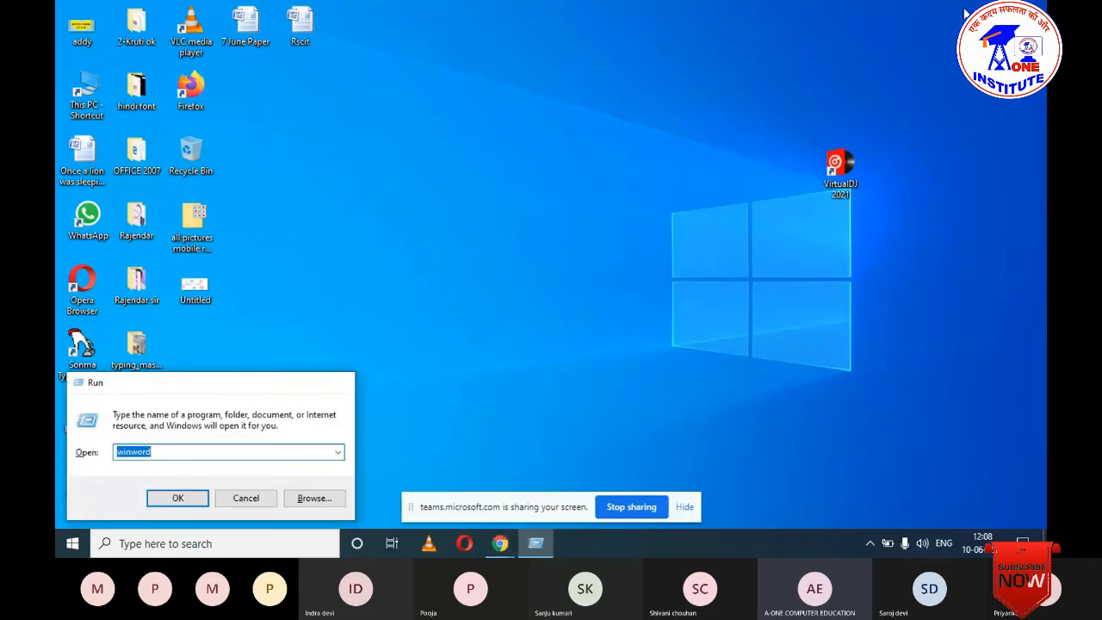
key("Return")
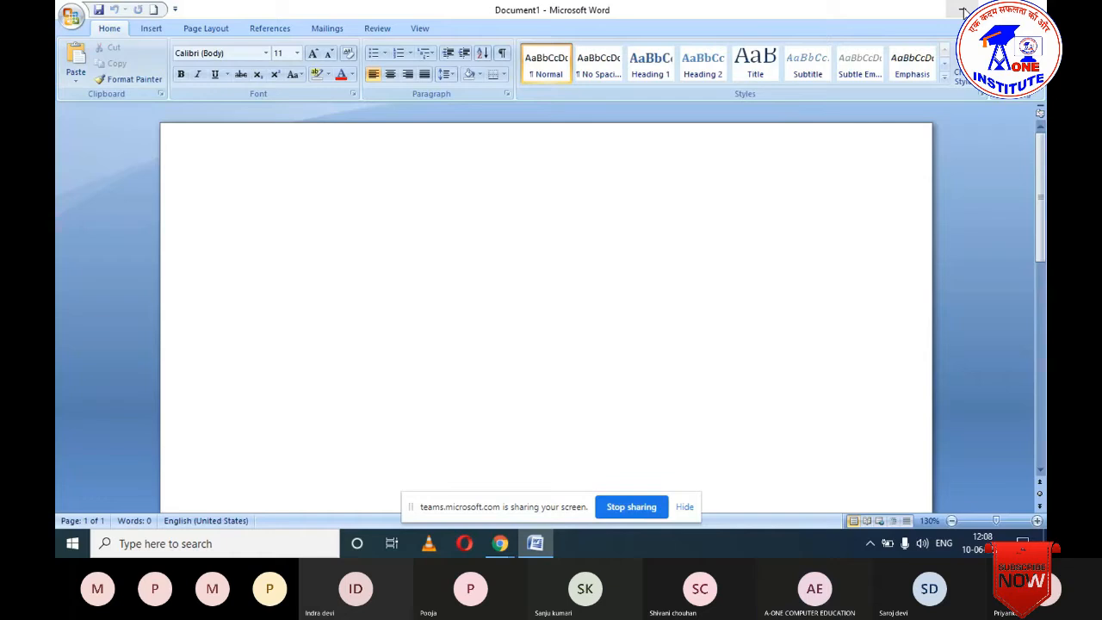
type("r")
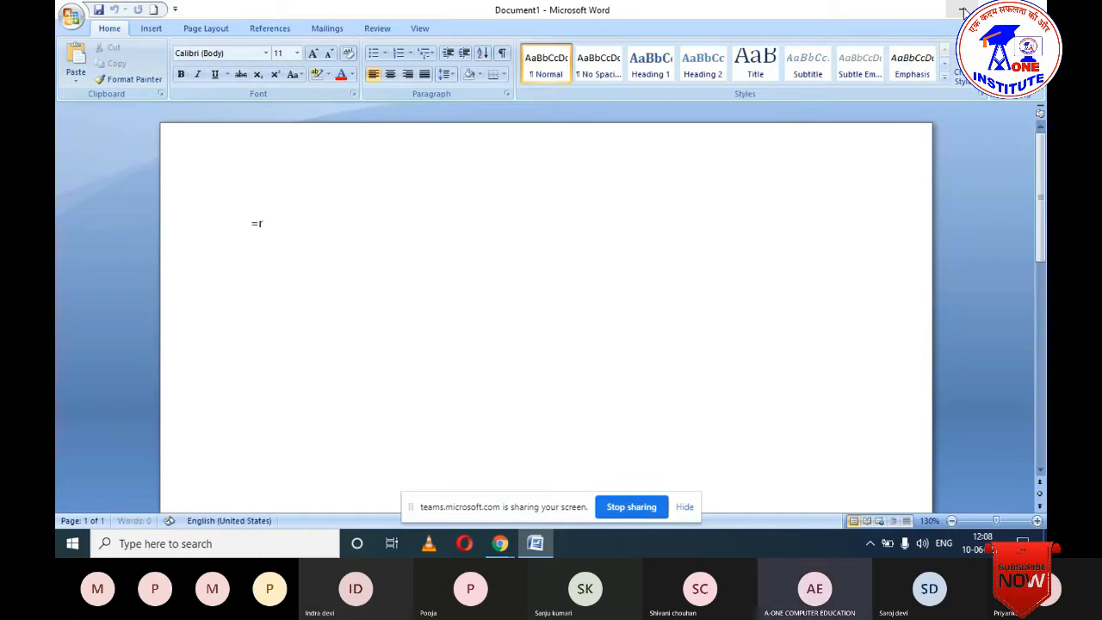
type("and")
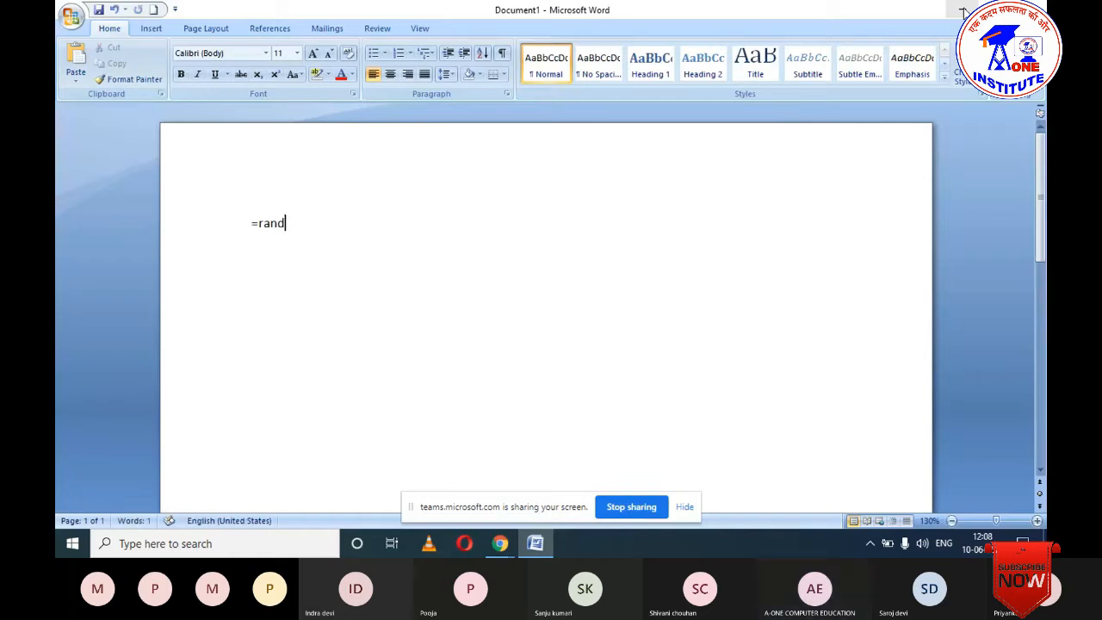
type("()")
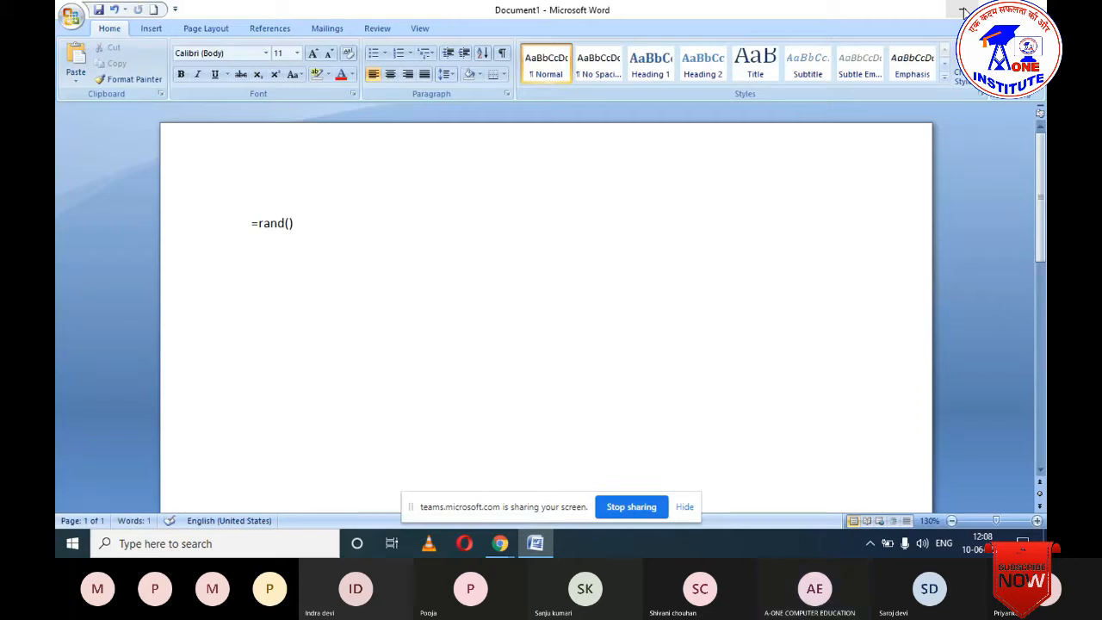
key("Return")
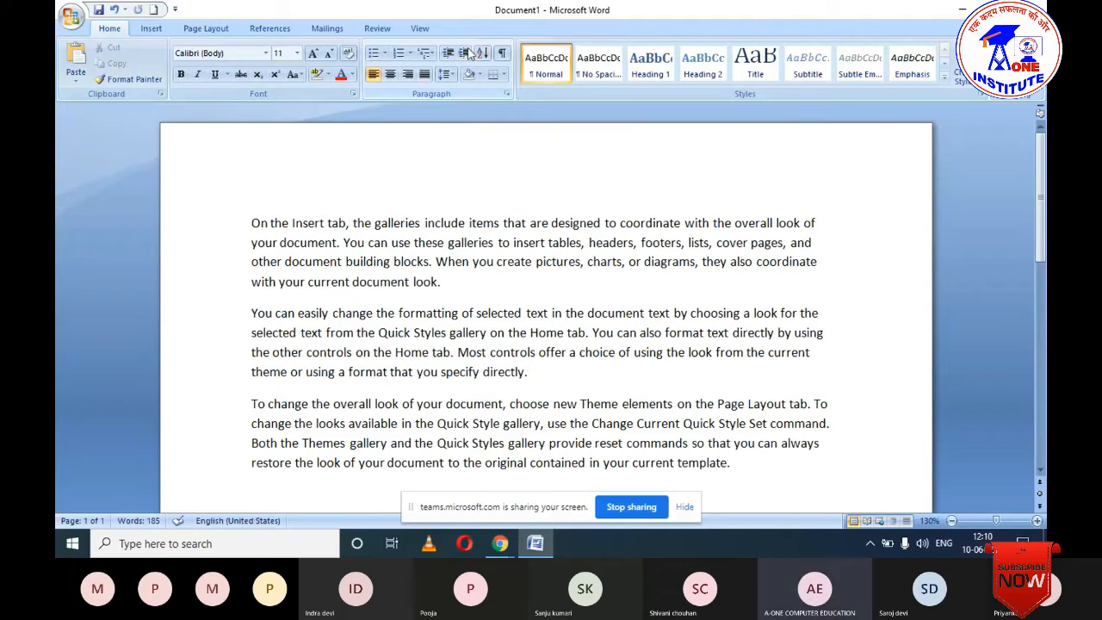
Step: Insert the letters B, C and A at the start of the first, second and third paragraphs respectively
scroll(416, 297, "down", 4)
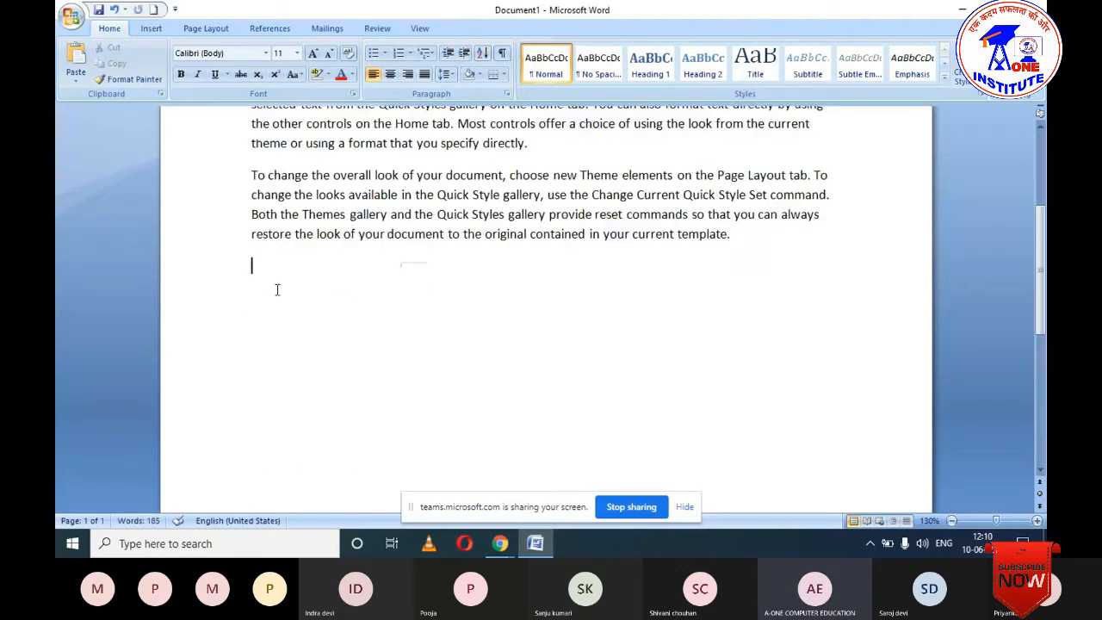
scroll(319, 254, "up", 4)
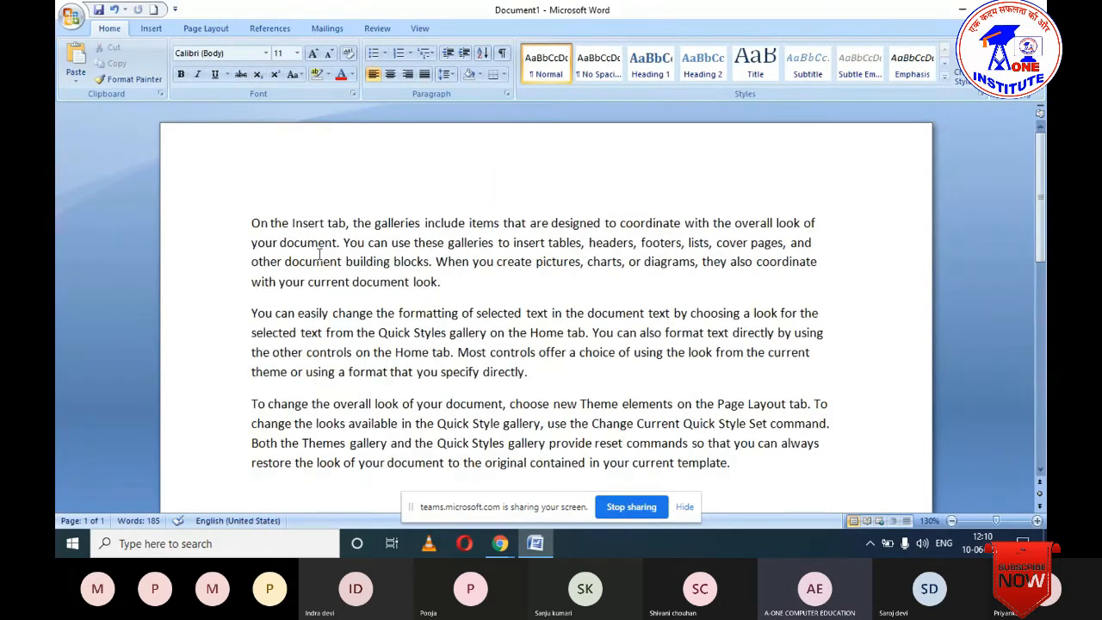
key("ctrl+Home")
type("B")
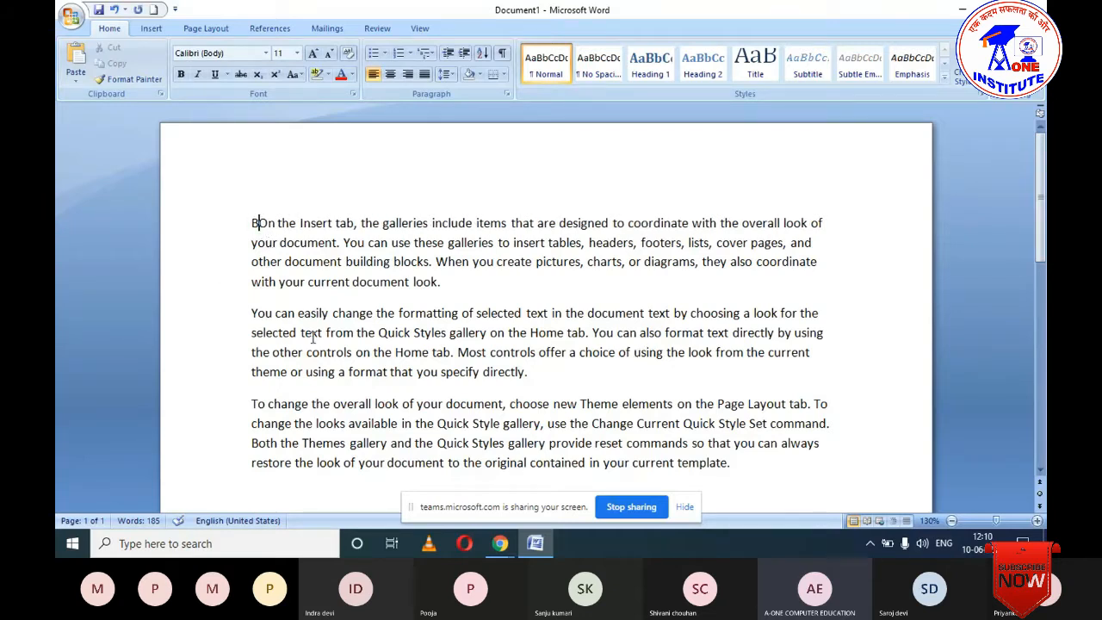
key("ctrl+Down")
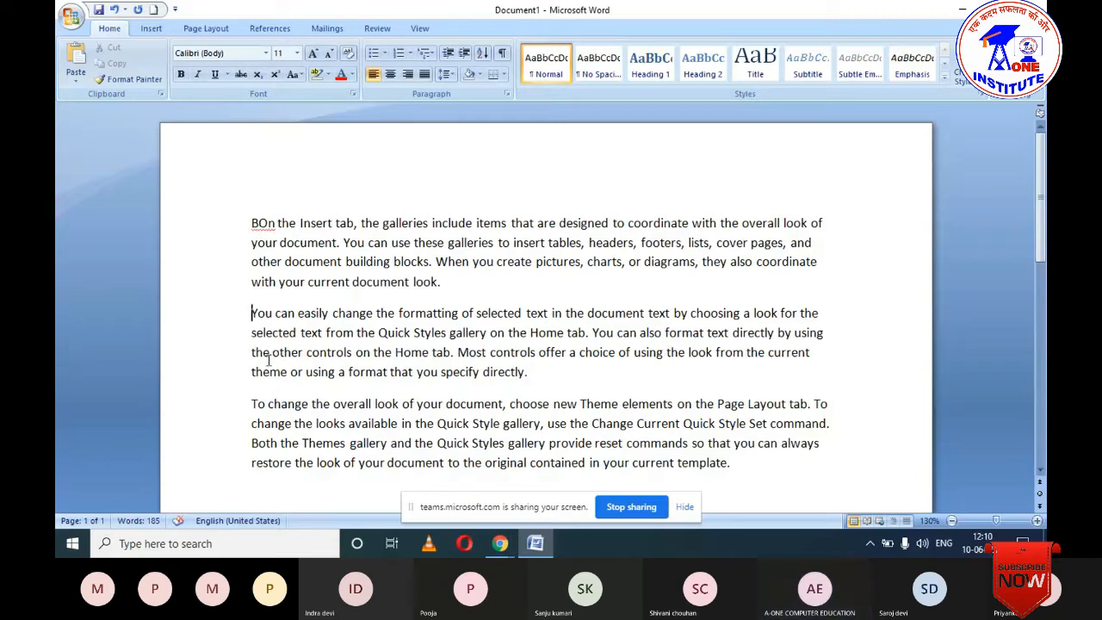
type("C")
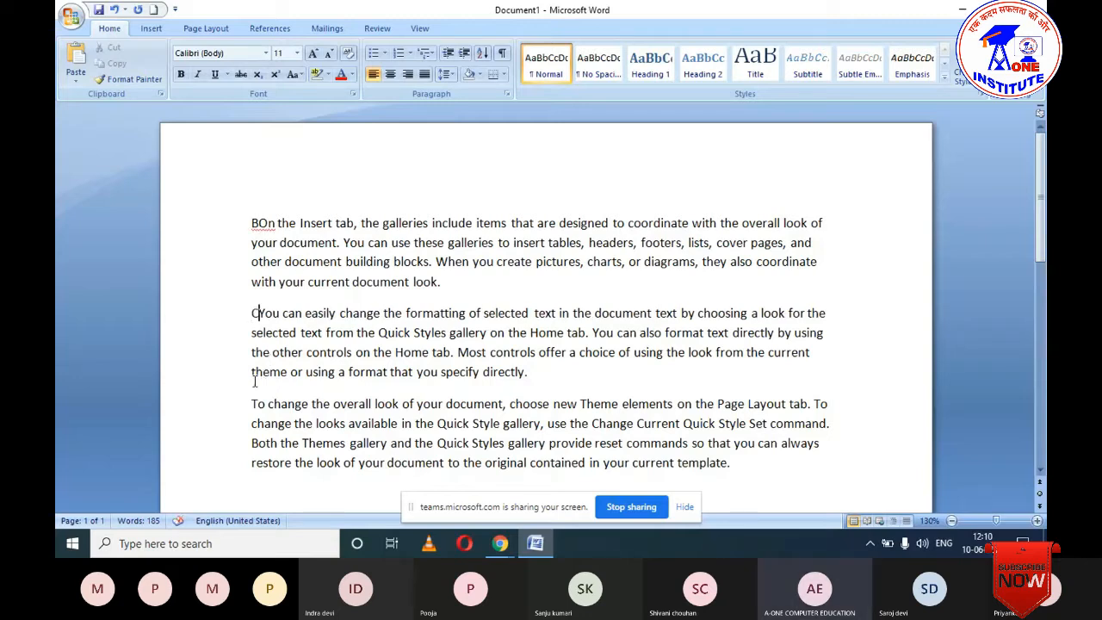
key("ctrl+Down")
type("A")
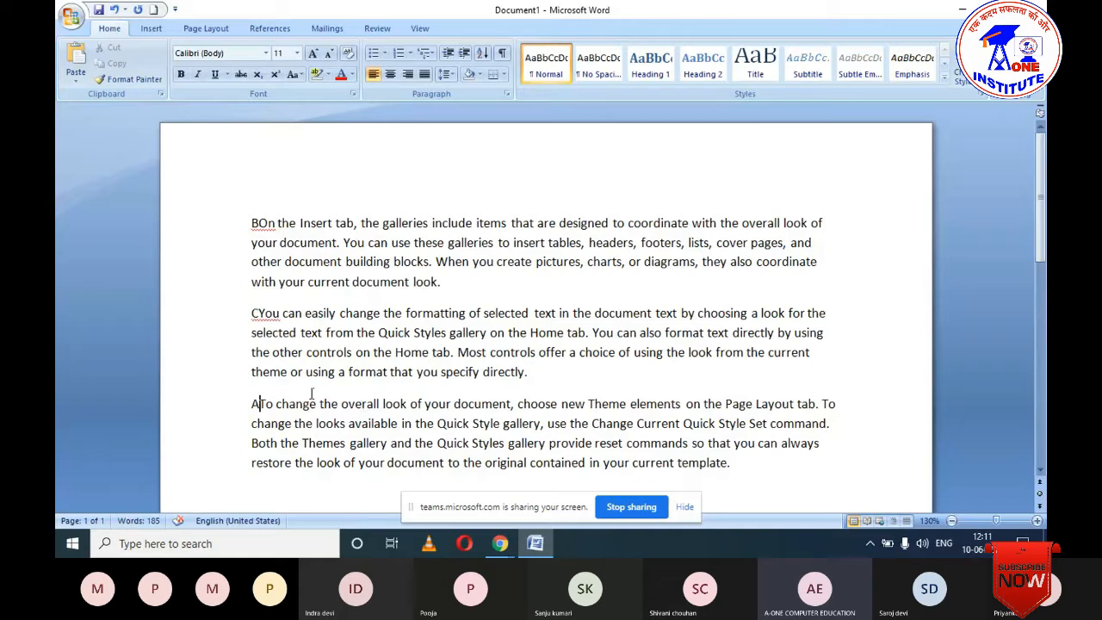
Step: Sort all three paragraphs by text in ascending order
scroll(257, 404, "down", 2)
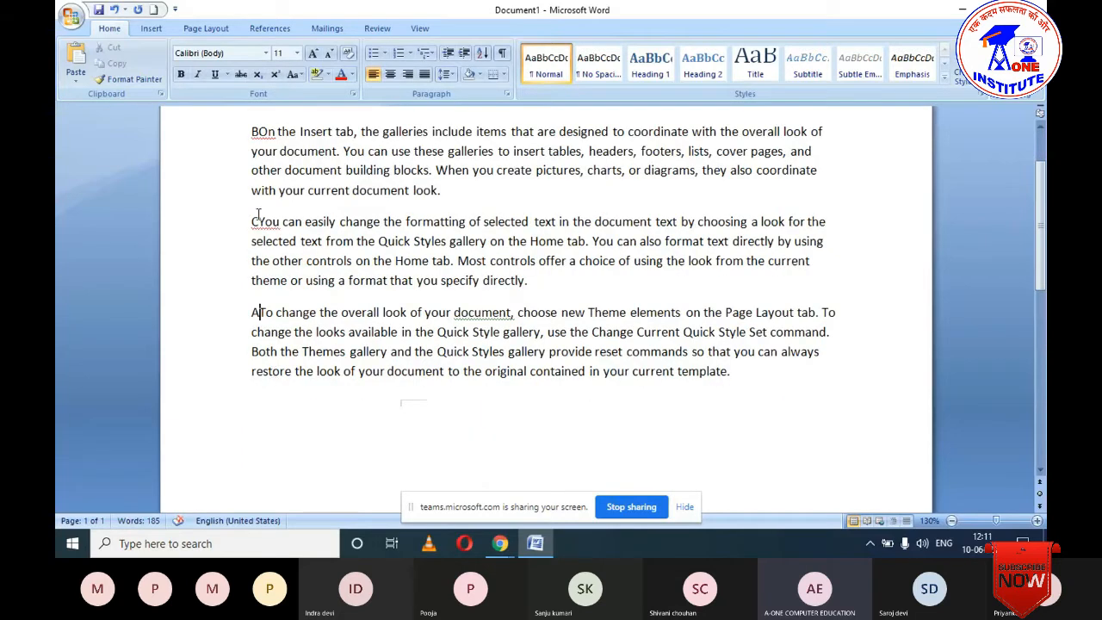
left_click_drag(252, 133, 726, 393)
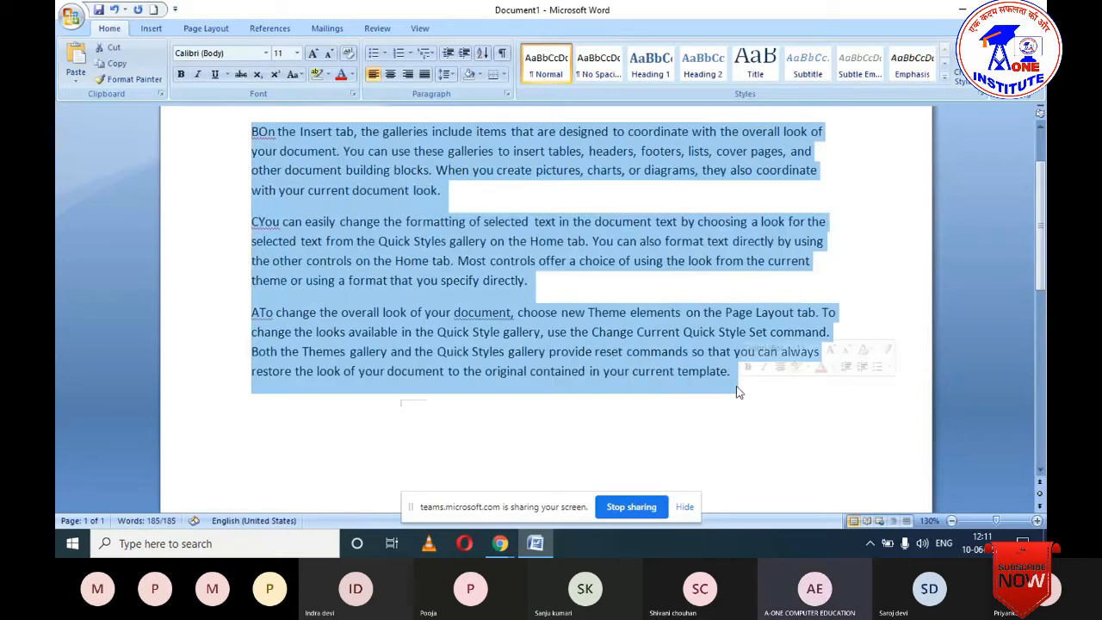
left_click(484, 55)
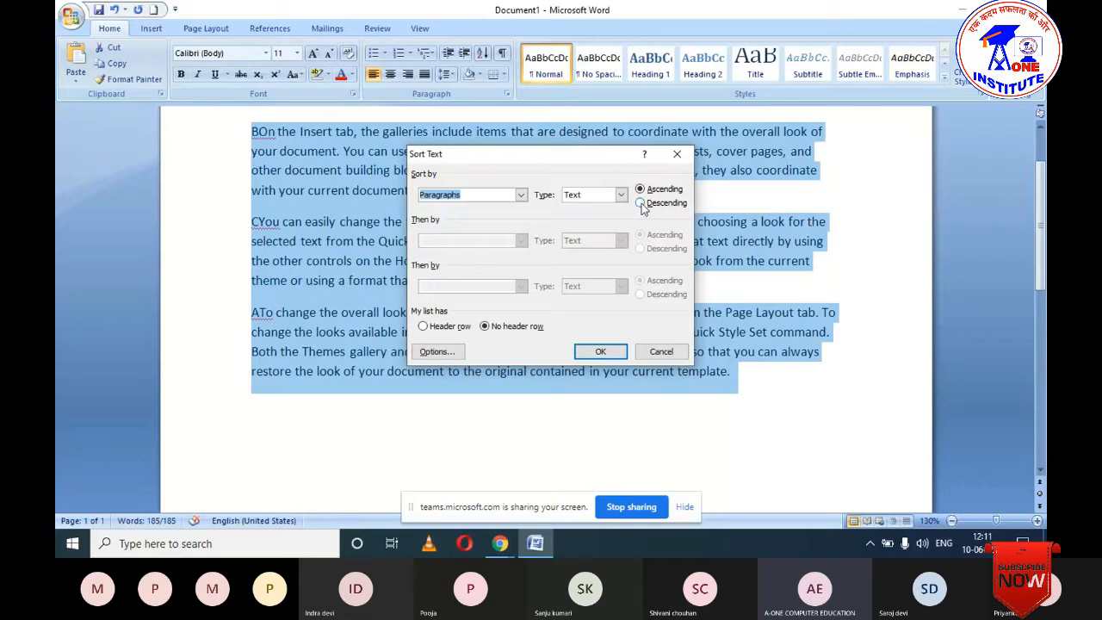
left_click(613, 348)
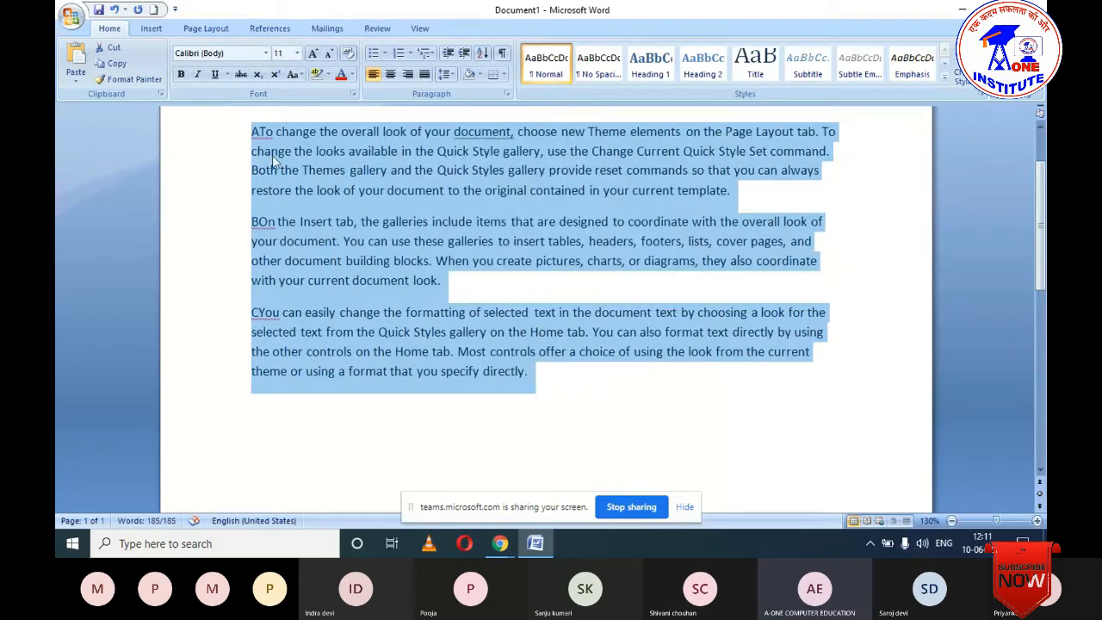
left_click(238, 190)
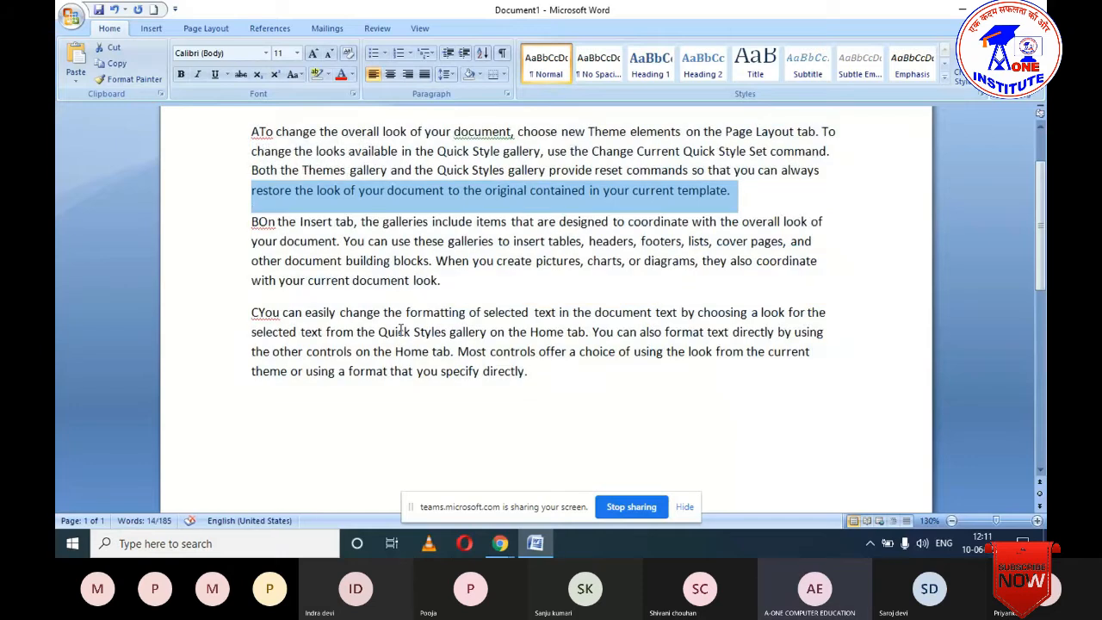
Step: Try to sort in descending order with only the last line of the first paragraph selected
scroll(404, 319, "up", 2)
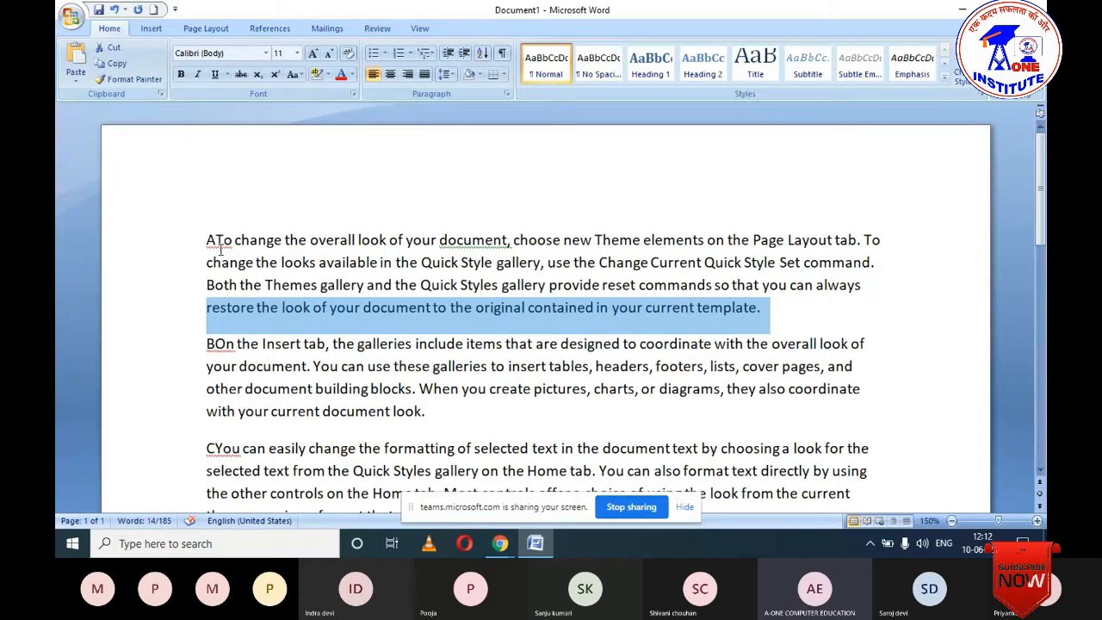
scroll(226, 271, "down", 2)
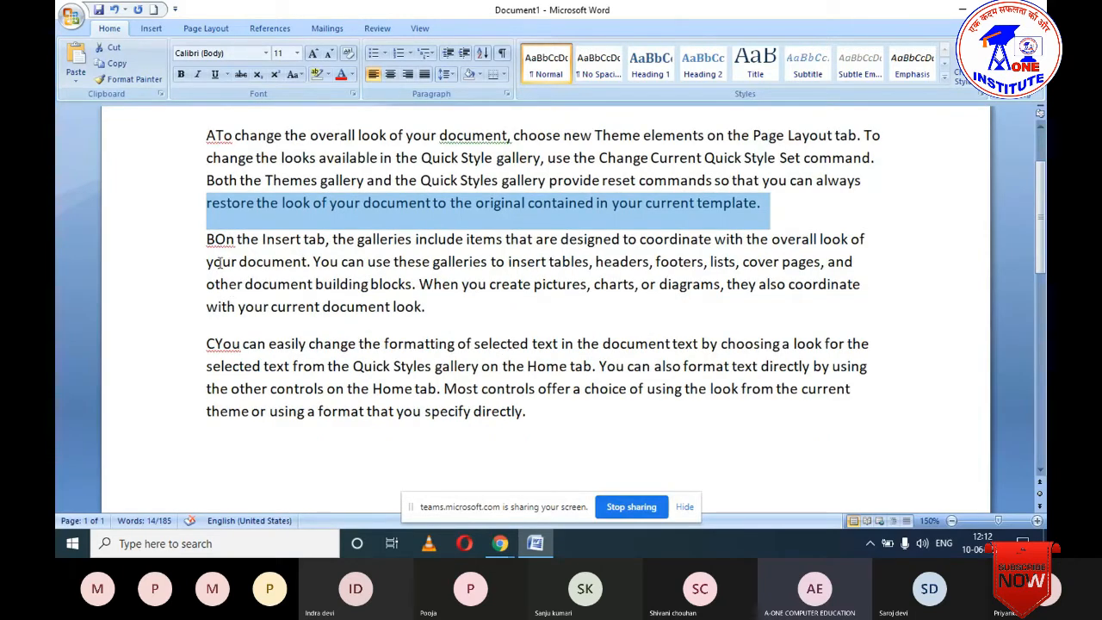
scroll(219, 262, "down", 2)
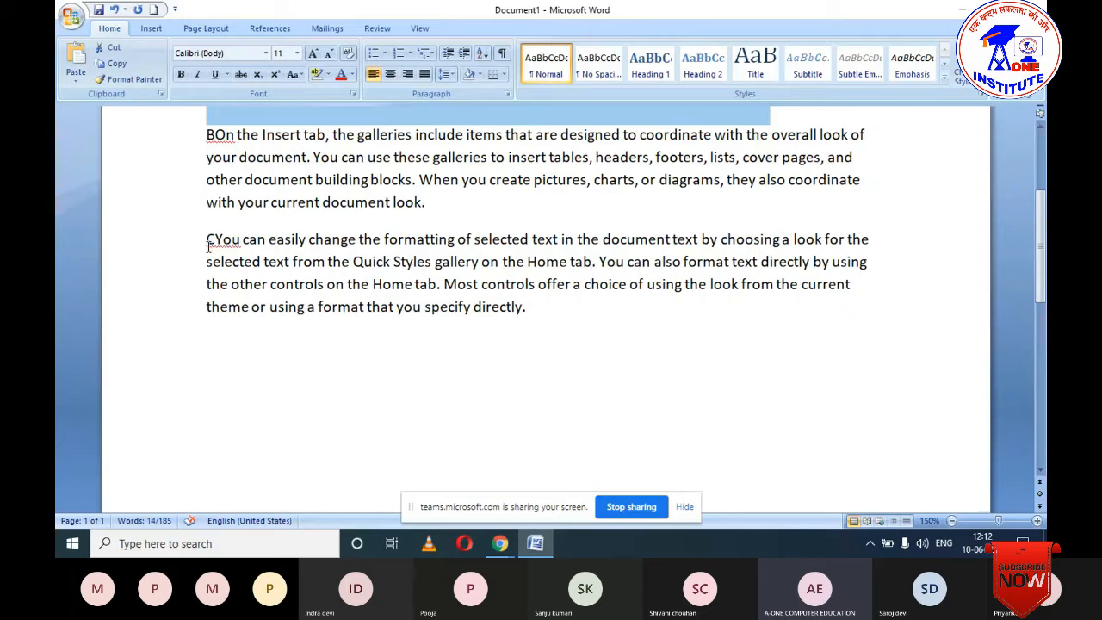
scroll(211, 245, "up", 3)
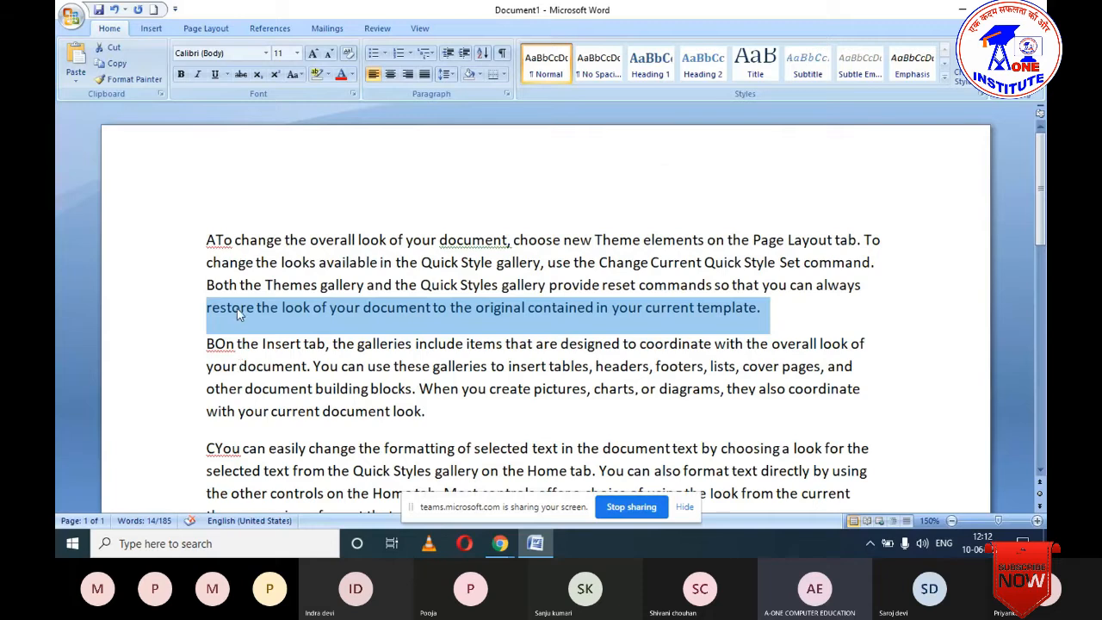
scroll(237, 308, "down", 2)
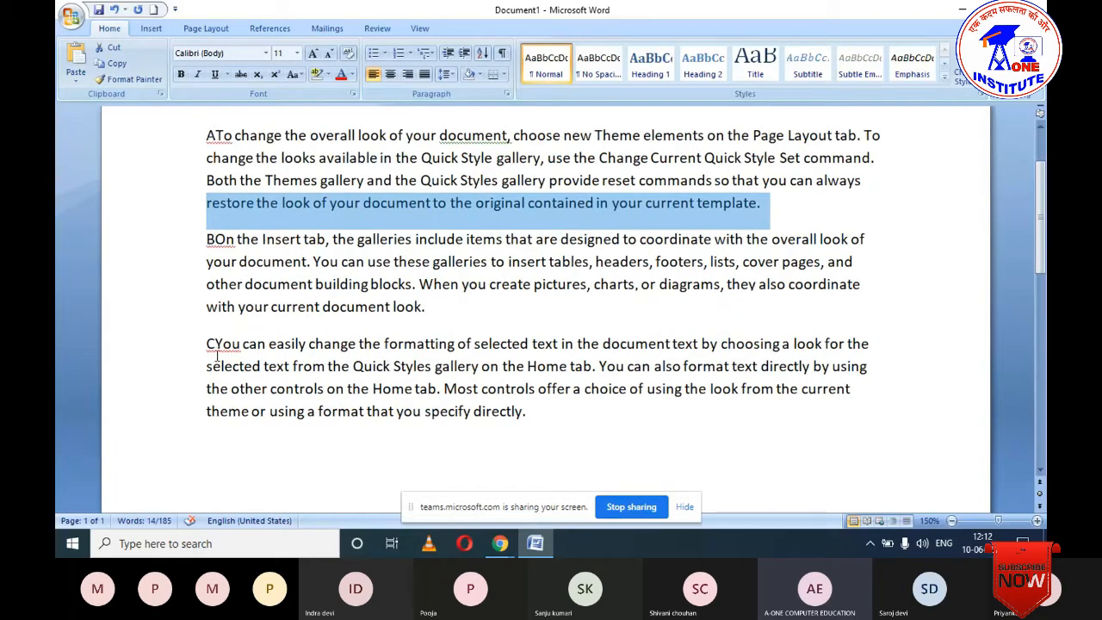
left_click(484, 54)
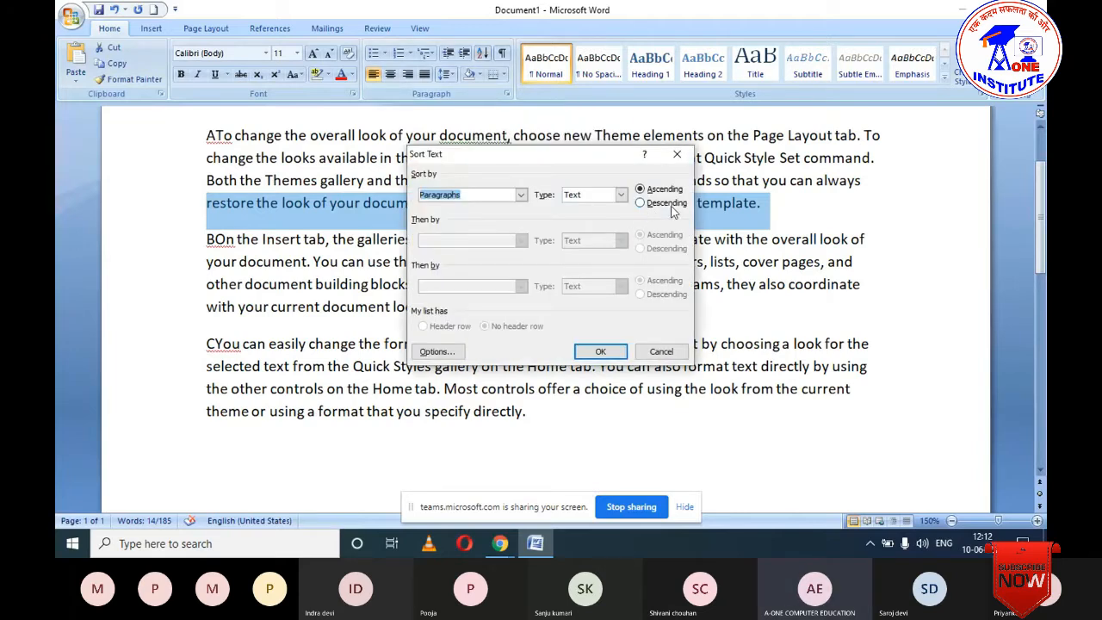
left_click(641, 205)
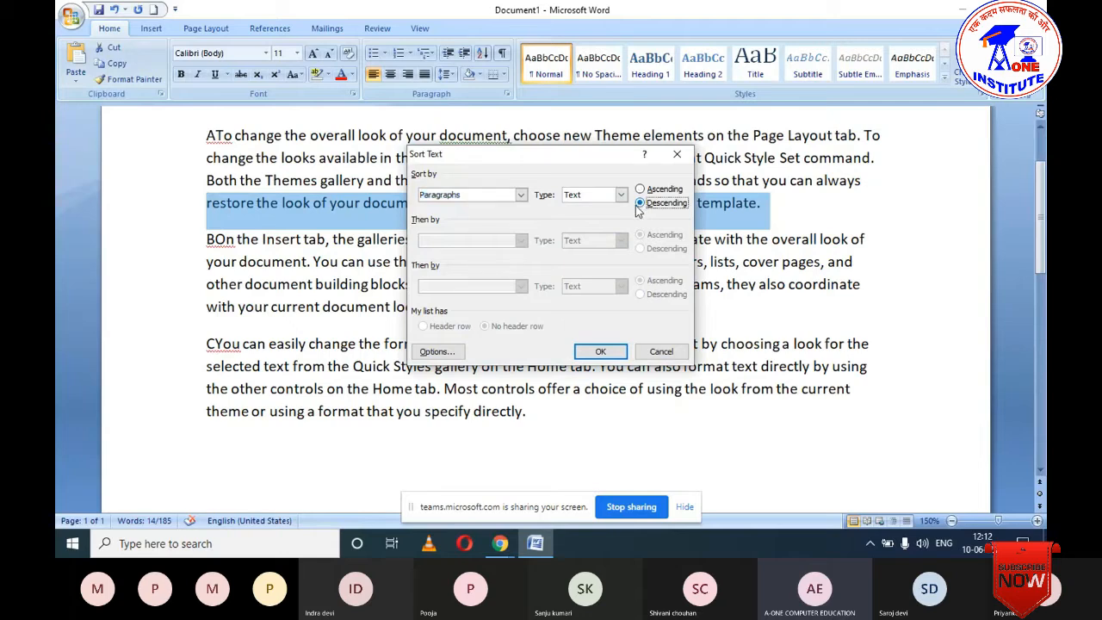
left_click(602, 352)
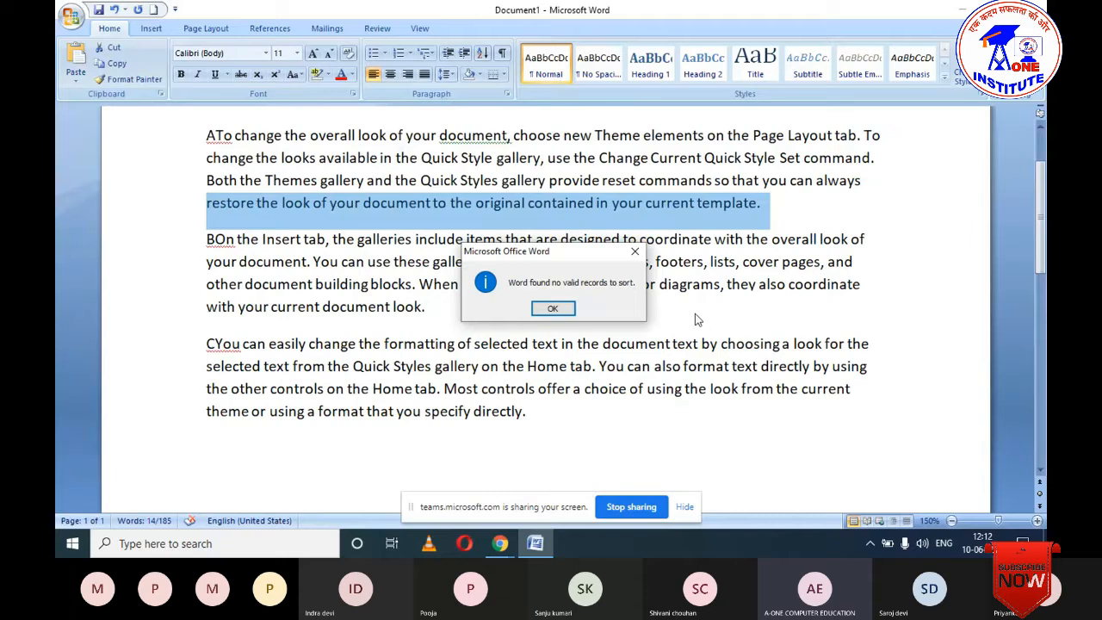
left_click(635, 252)
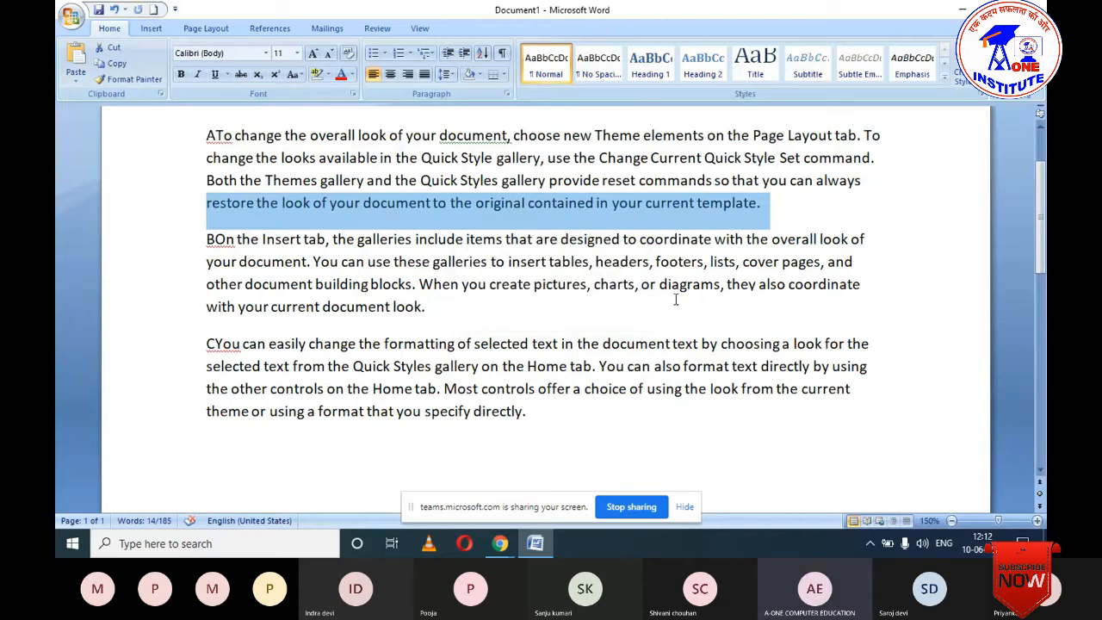
Step: Sort the text of the whole document by paragraphs in descending order
key("ctrl+a")
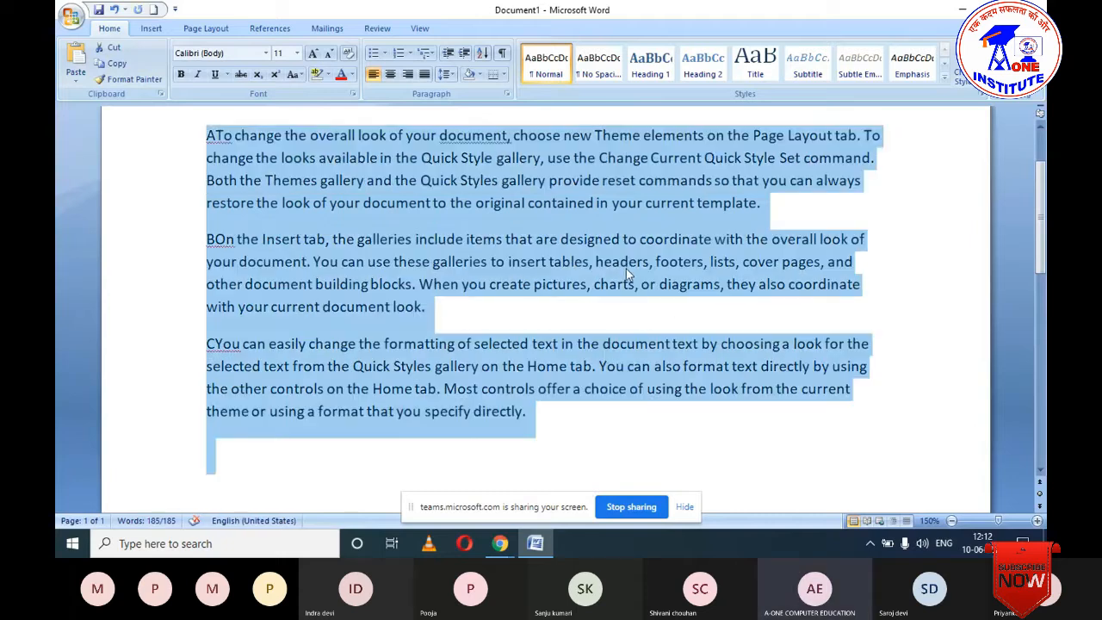
left_click(483, 53)
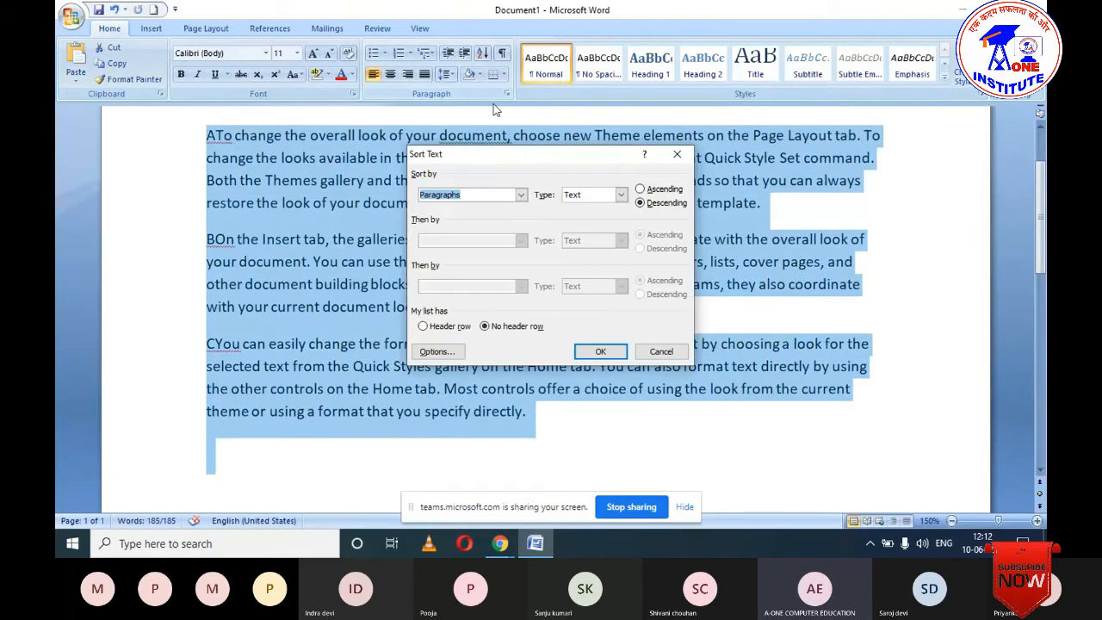
left_click(600, 352)
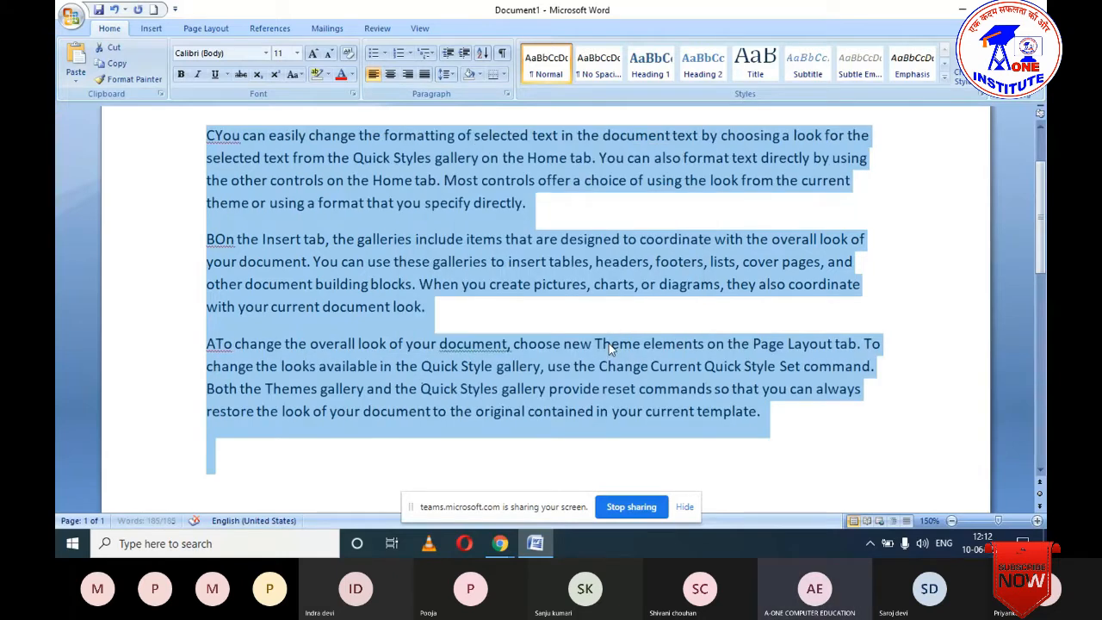
left_click(595, 240)
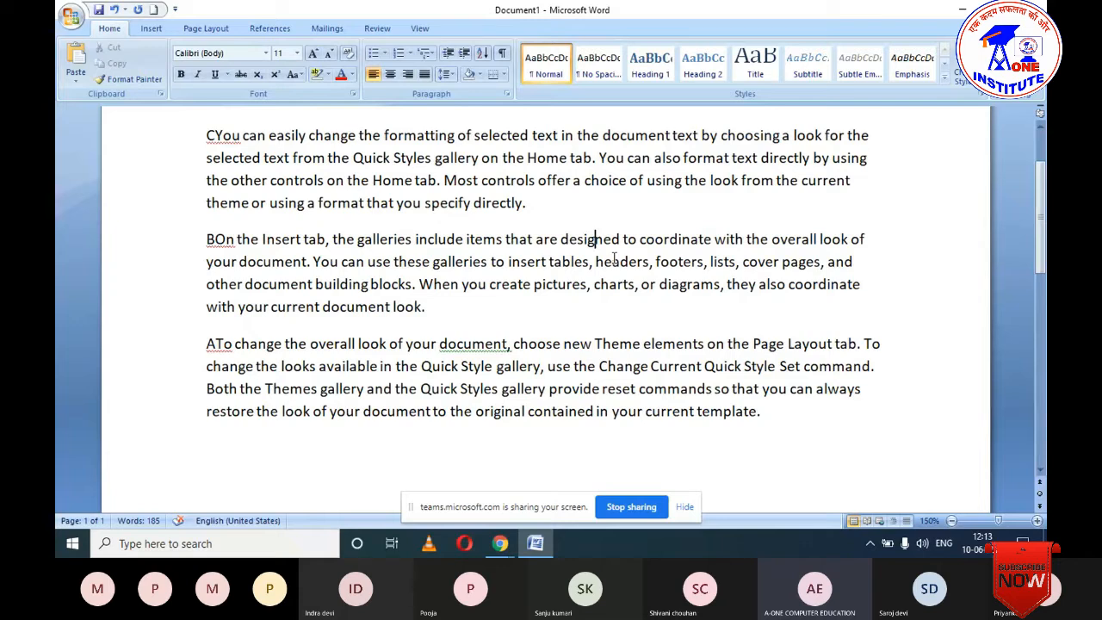
Step: Show the paragraph marks and add two filler paragraphs at the document's end, a random string starting "fjhglfhgjdfhgjhfl" and "dfgdjfgkldf;lgkj"
left_click(505, 55)
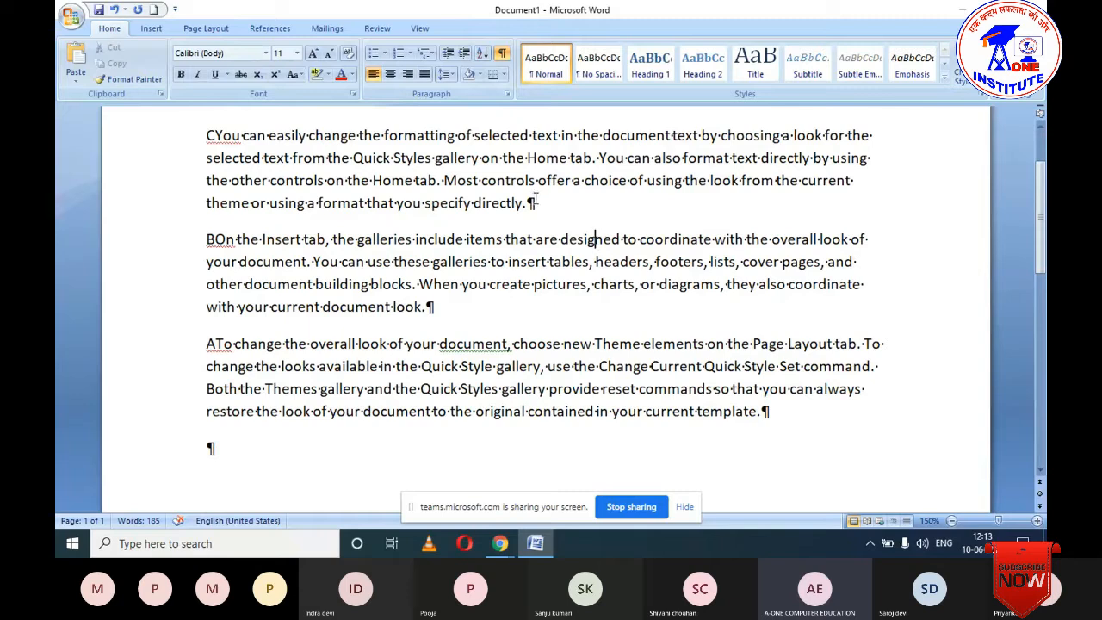
left_click(205, 450)
type("fjhglfhgjdfhgjhflddddddddddddddh")
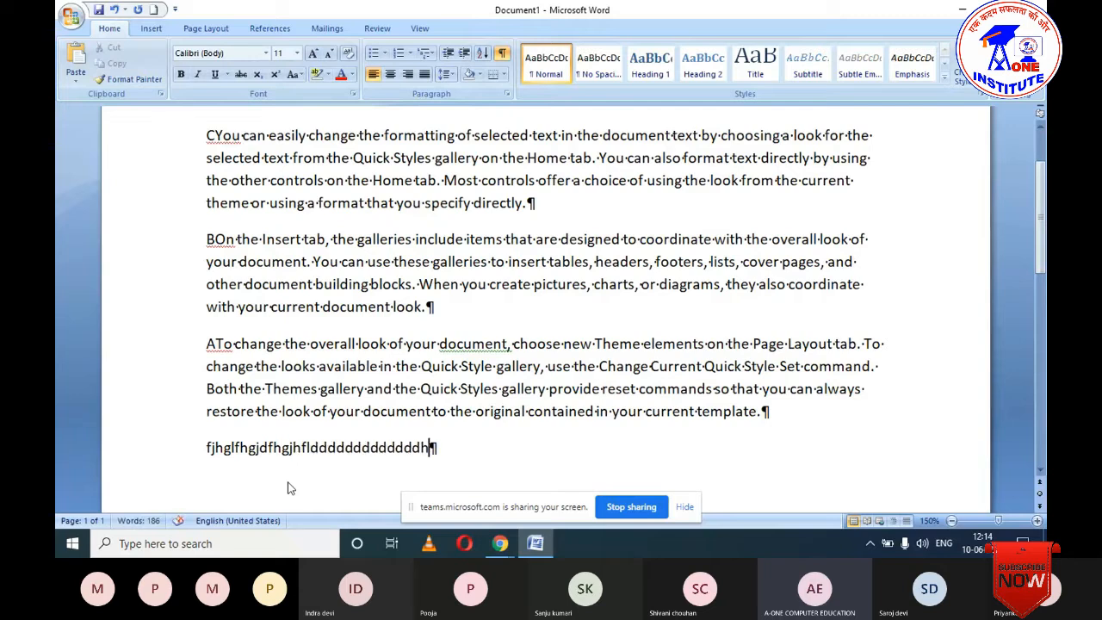
key("Return")
type("dfg")
type("djfgkldf;lrkj")
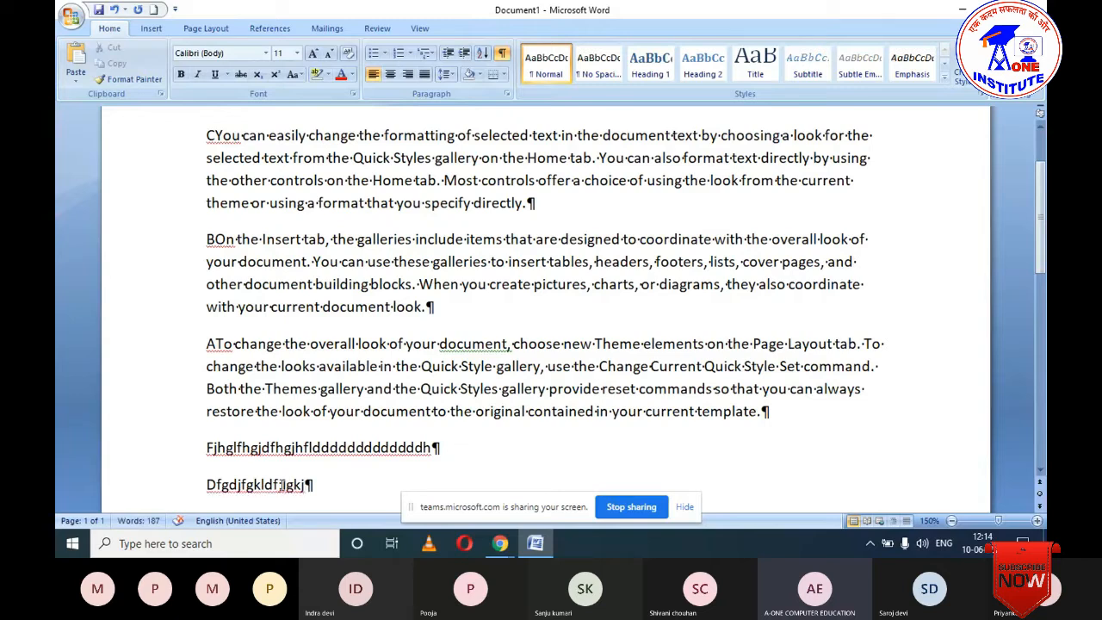
Step: Delete the ending "lgkj" from the last filler paragraph
double_click(292, 485)
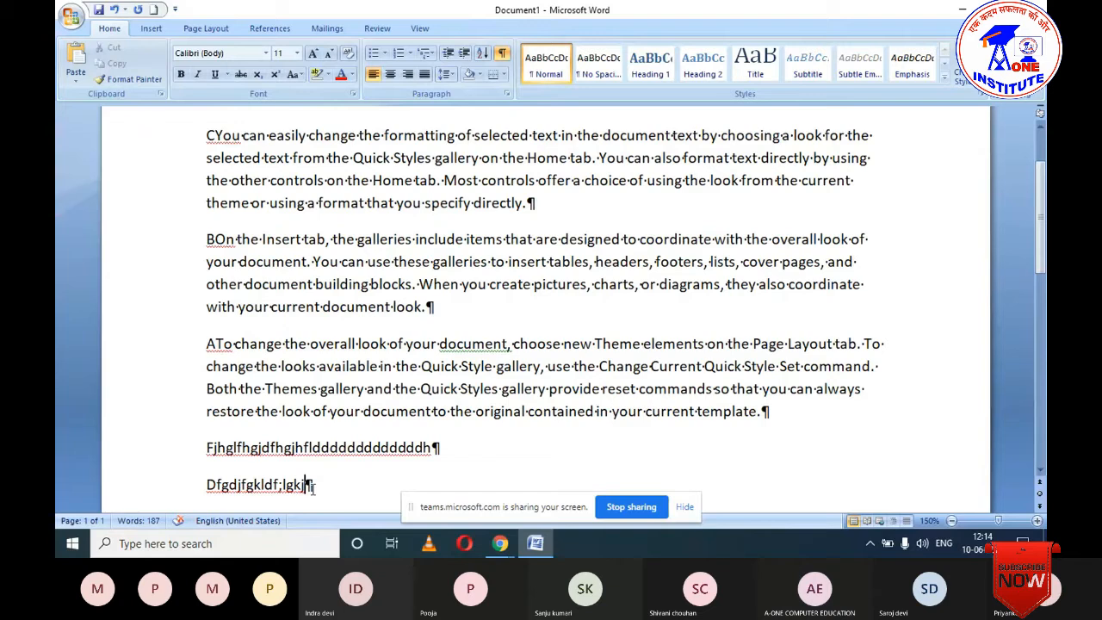
key("Delete")
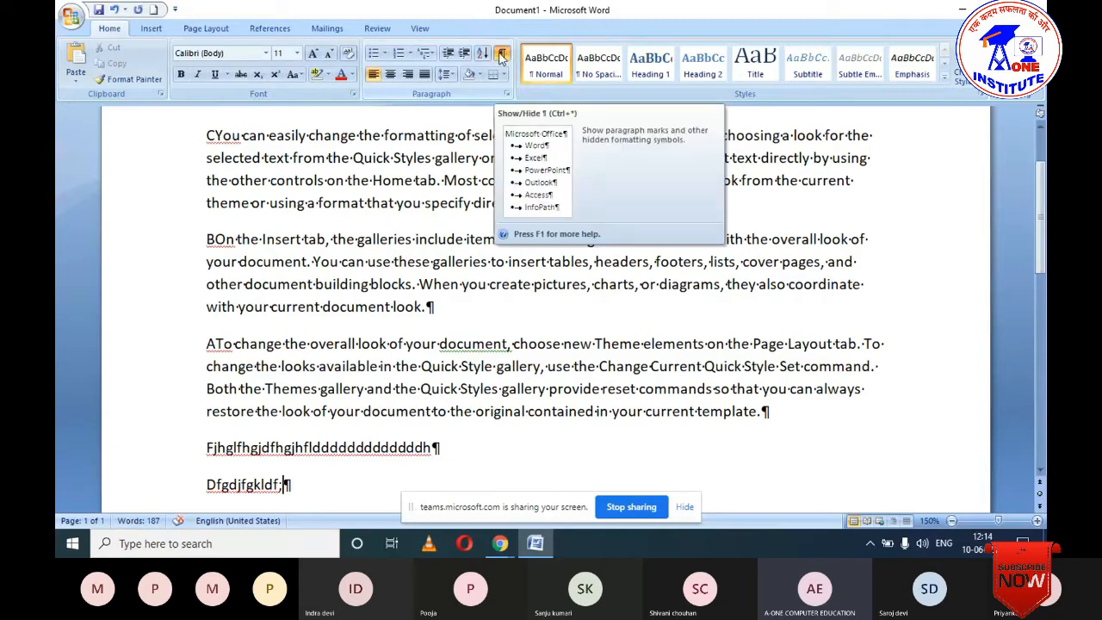
Step: Toggle the paragraph marks off and on again, leaving them hidden
left_click(501, 55)
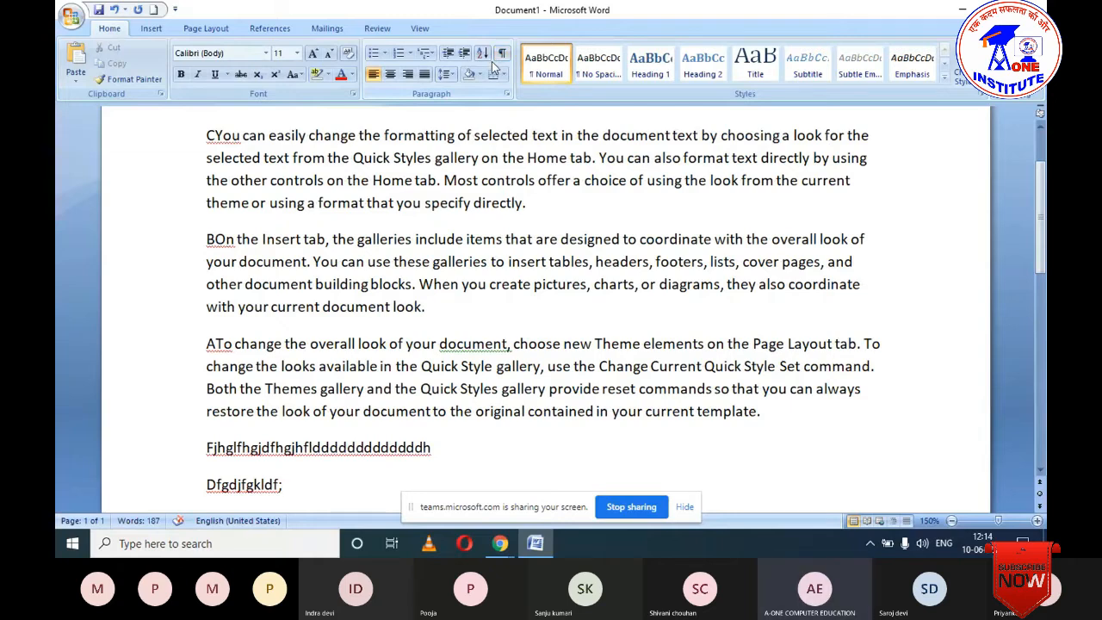
left_click(503, 55)
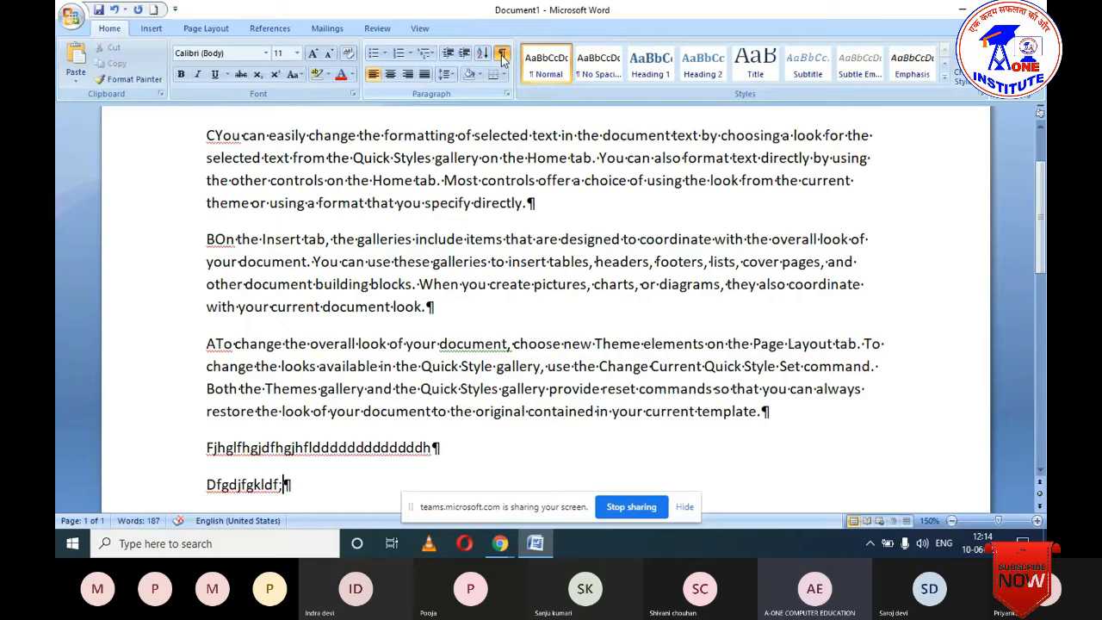
left_click(503, 55)
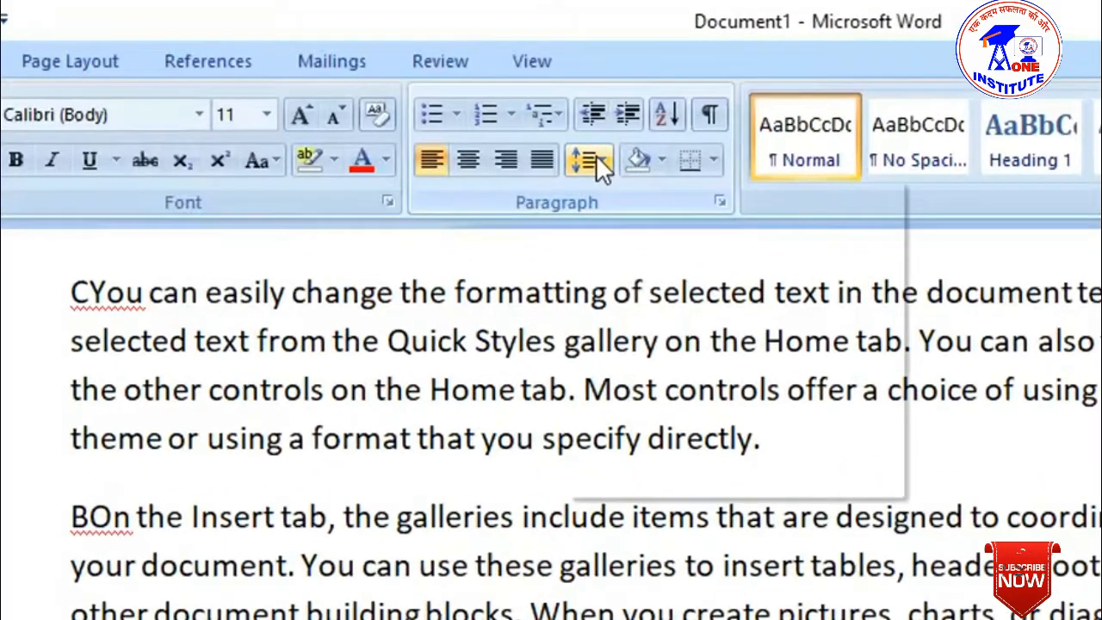
Step: View the available line spacing options without applying one
left_click(596, 155)
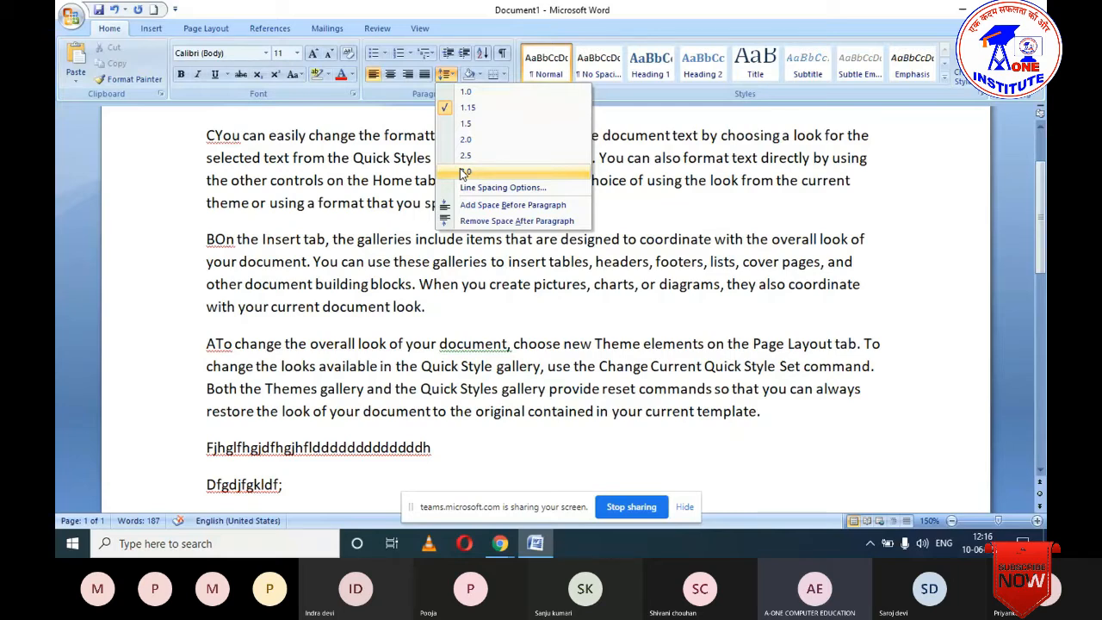
left_click(627, 195)
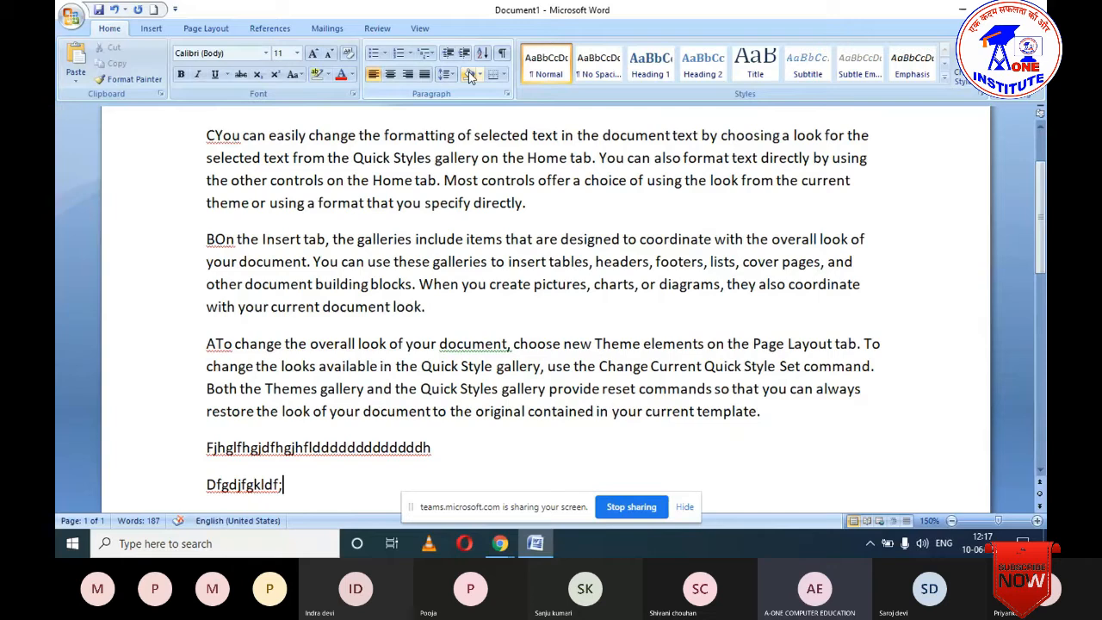
Step: Shade the whole first paragraph with a dark teal theme color
left_click_drag(207, 135, 532, 203)
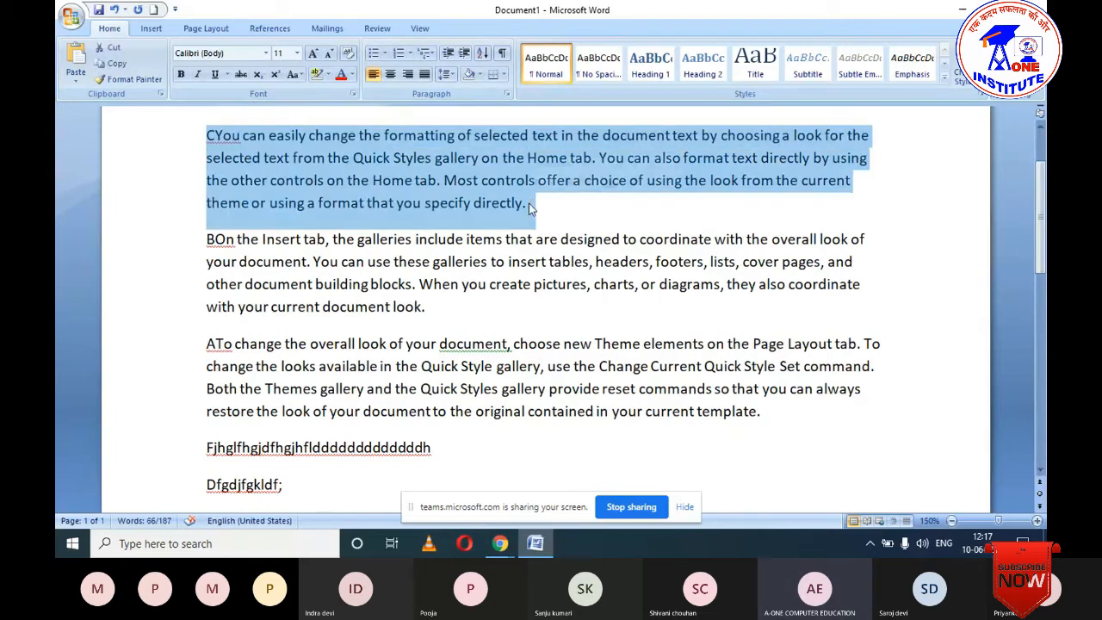
left_click(480, 75)
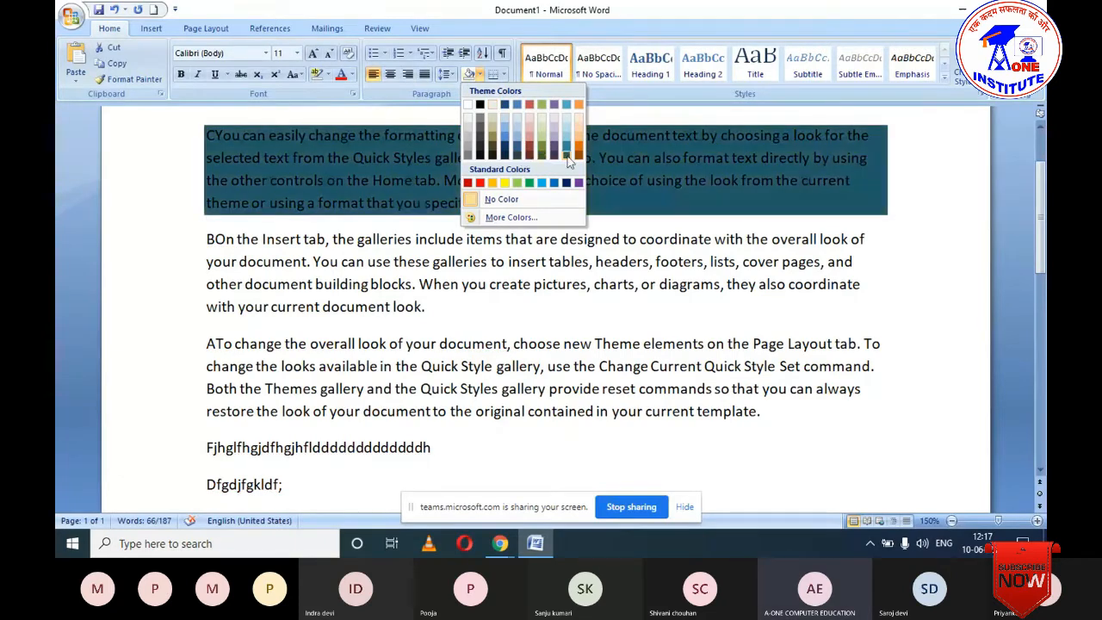
left_click(566, 158)
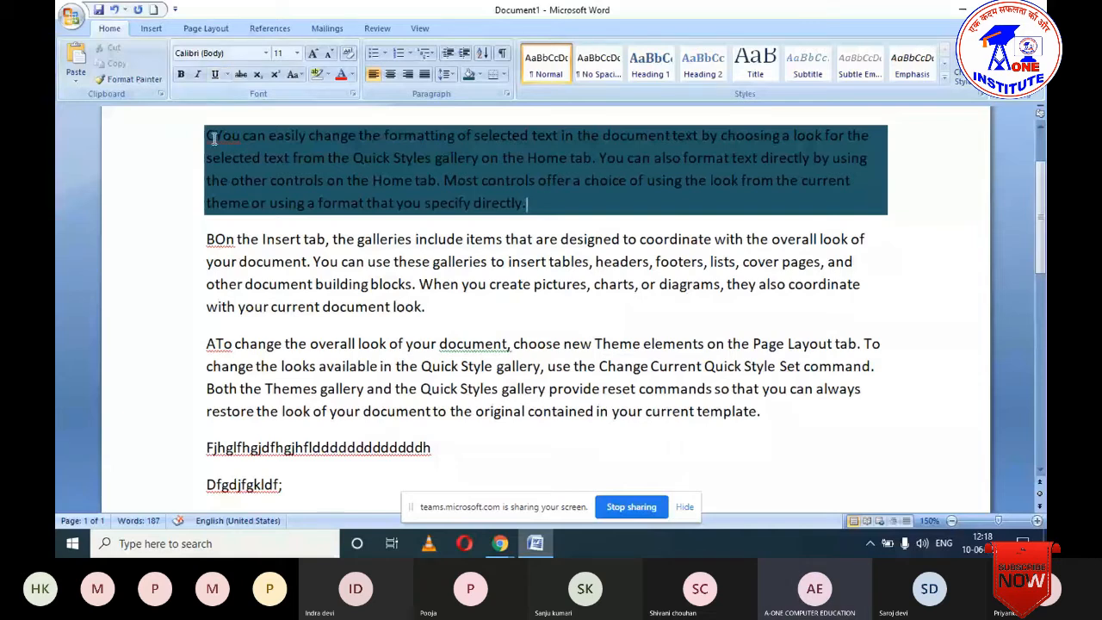
Step: Highlight the text of the first paragraph in yellow, leaving out its final period
left_click_drag(213, 137, 515, 202)
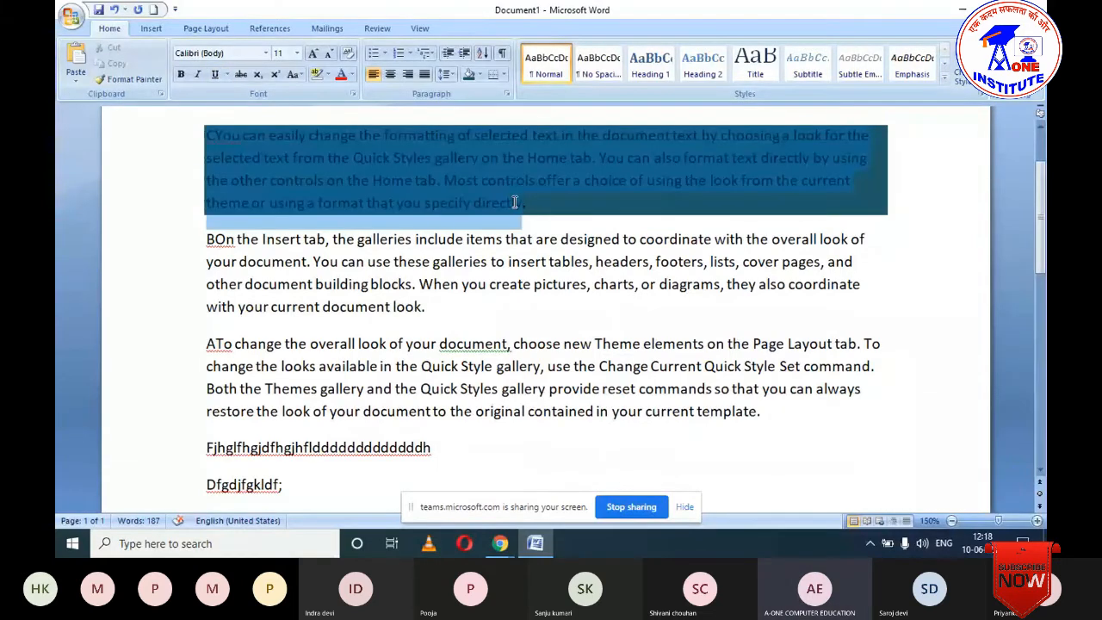
left_click(329, 75)
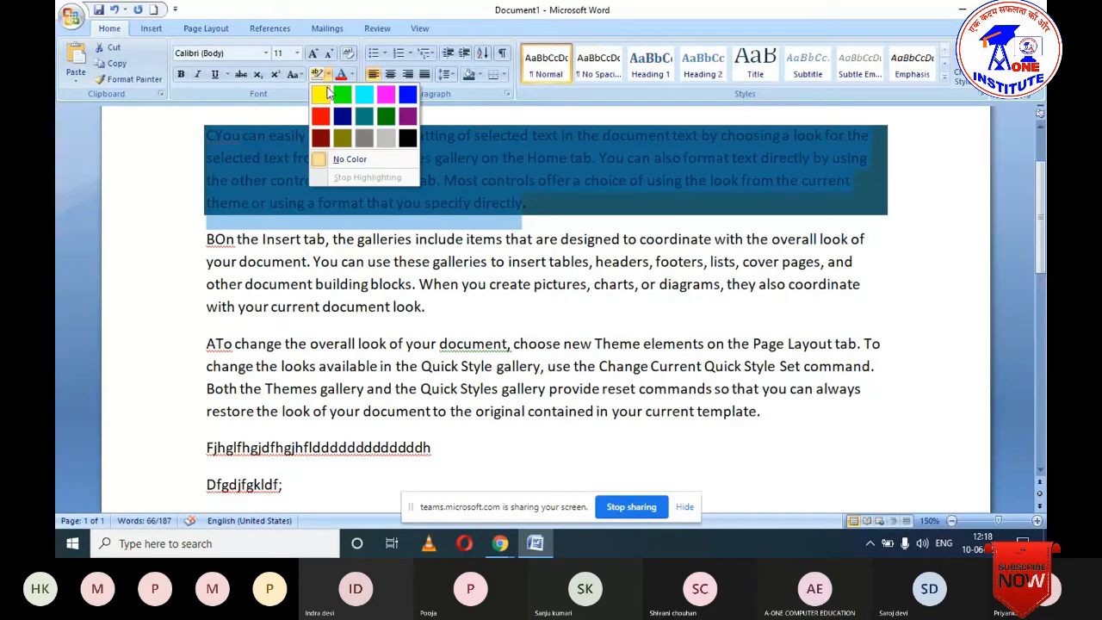
left_click(320, 95)
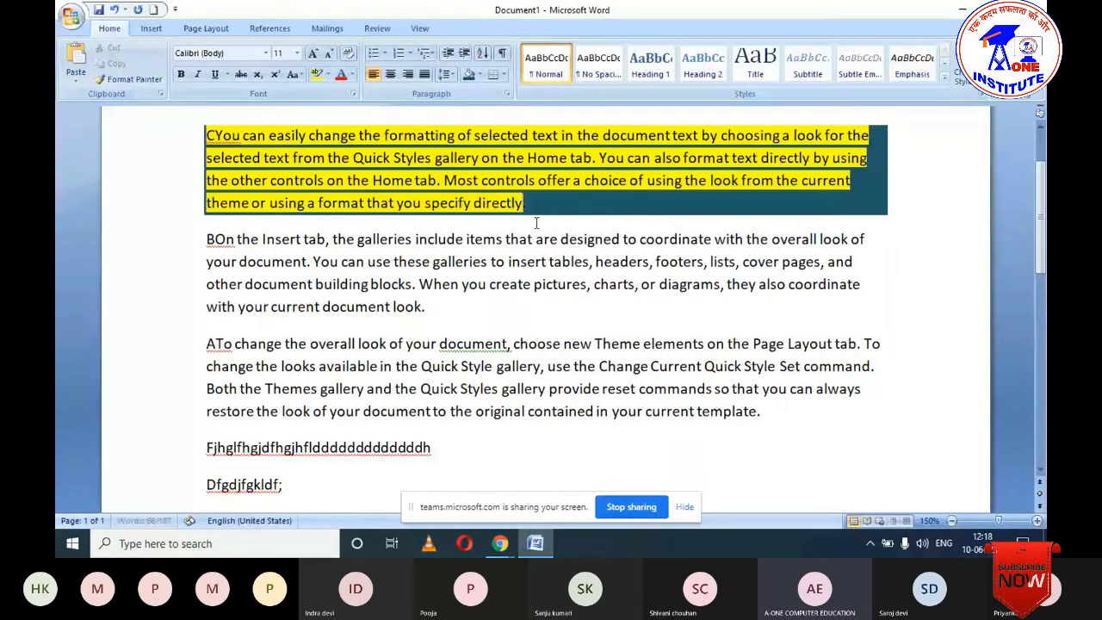
left_click(573, 204)
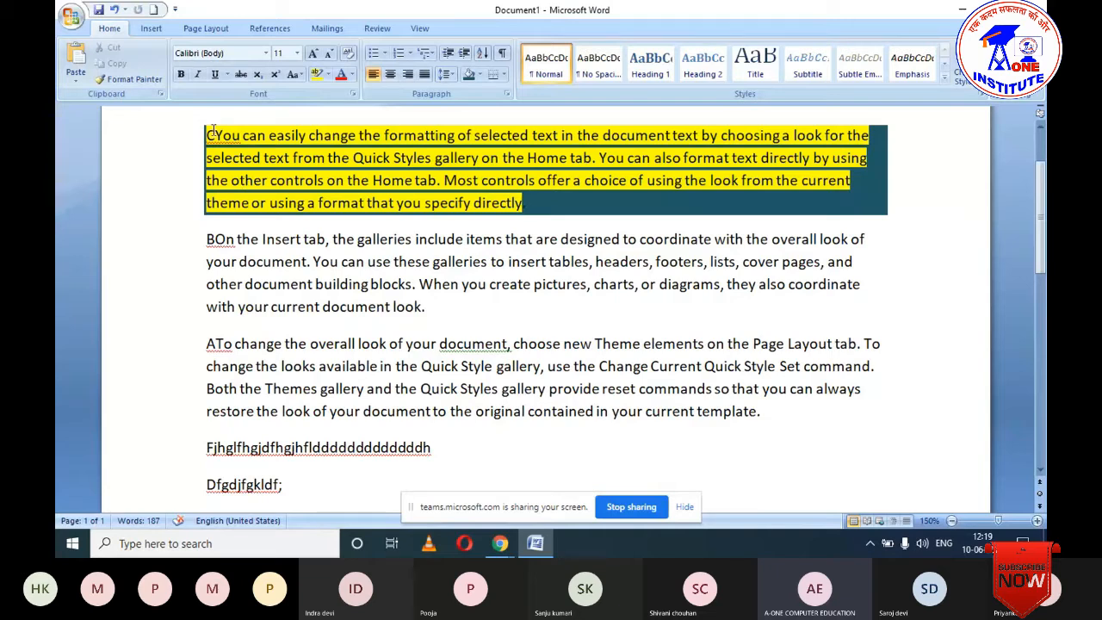
Step: Remove the shading and the text highlight from the first paragraph
left_click_drag(213, 129, 670, 212)
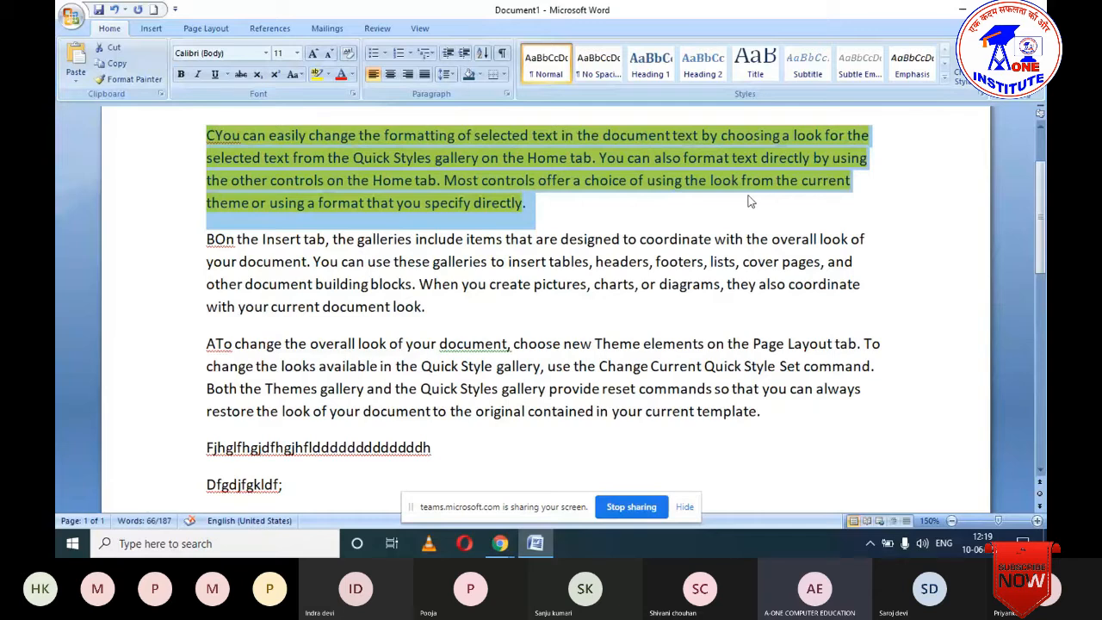
left_click(328, 74)
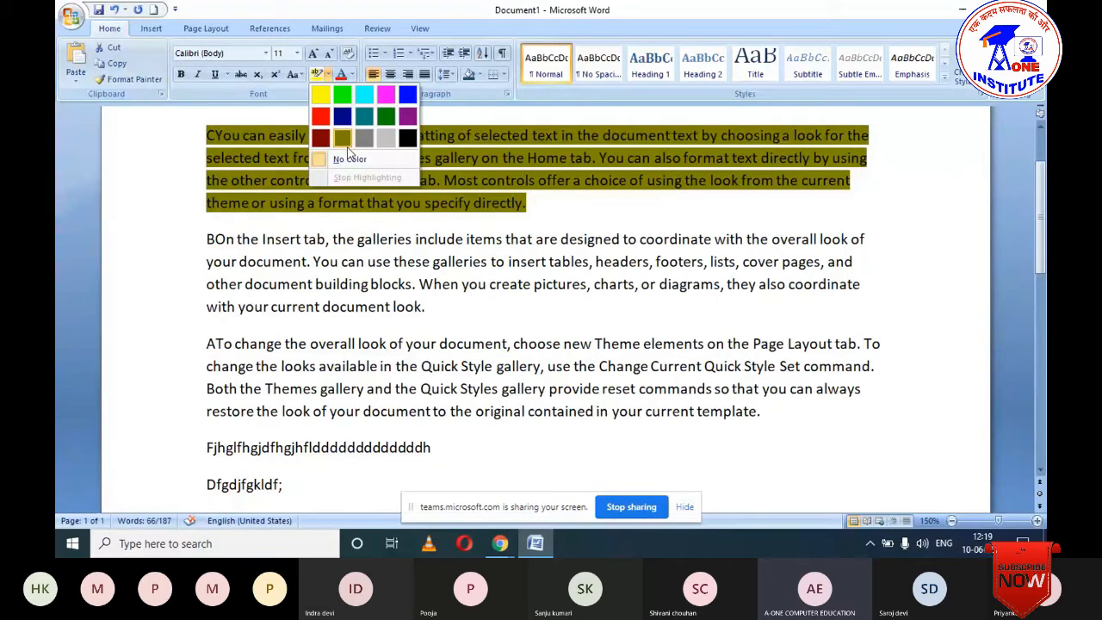
left_click(349, 159)
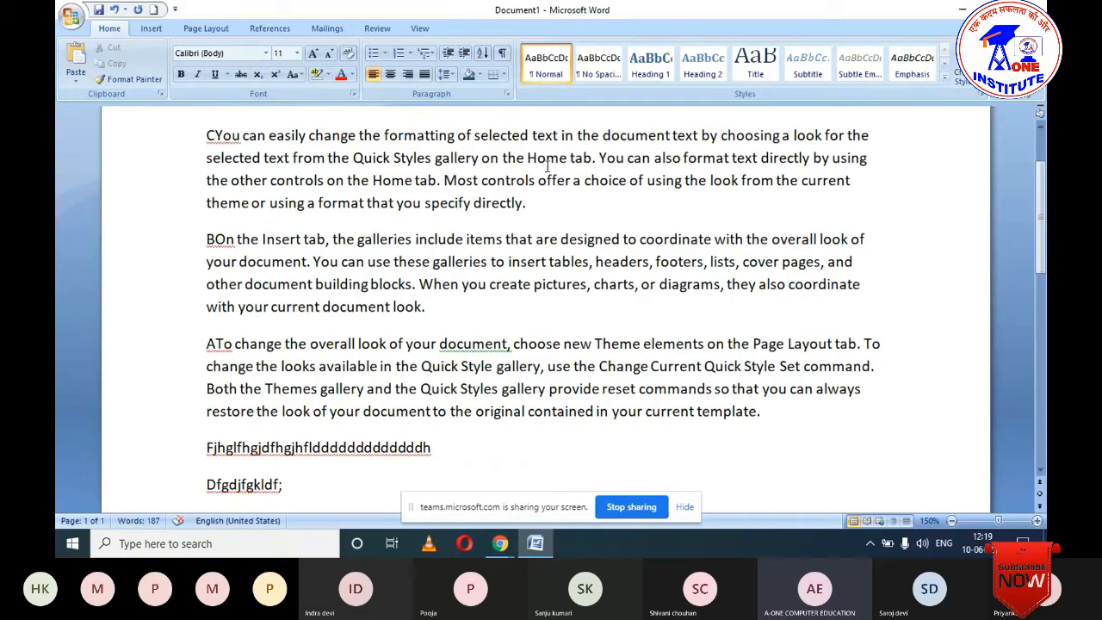
Step: Box the first paragraph by adding a bottom, top, left and right border one at a time
scroll(591, 243, "up", 3)
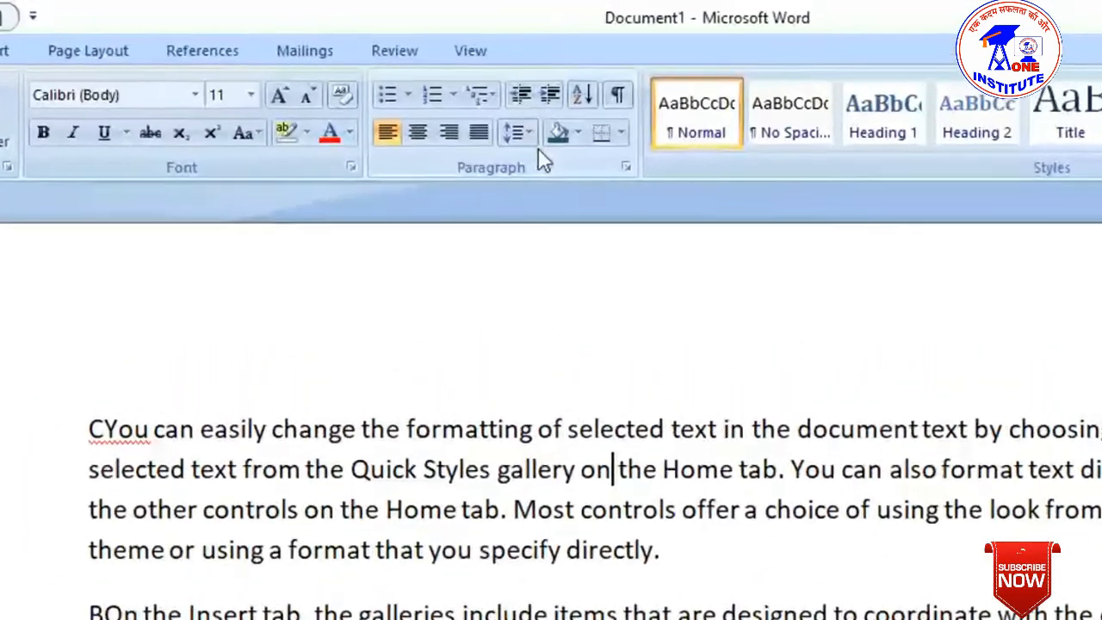
left_click(556, 101)
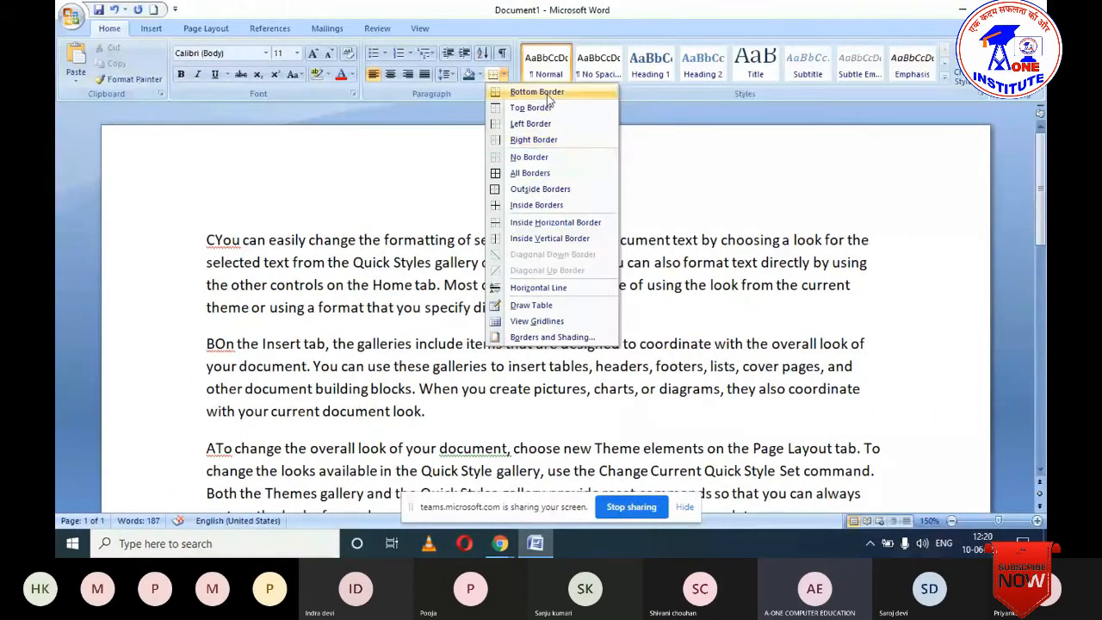
left_click(534, 92)
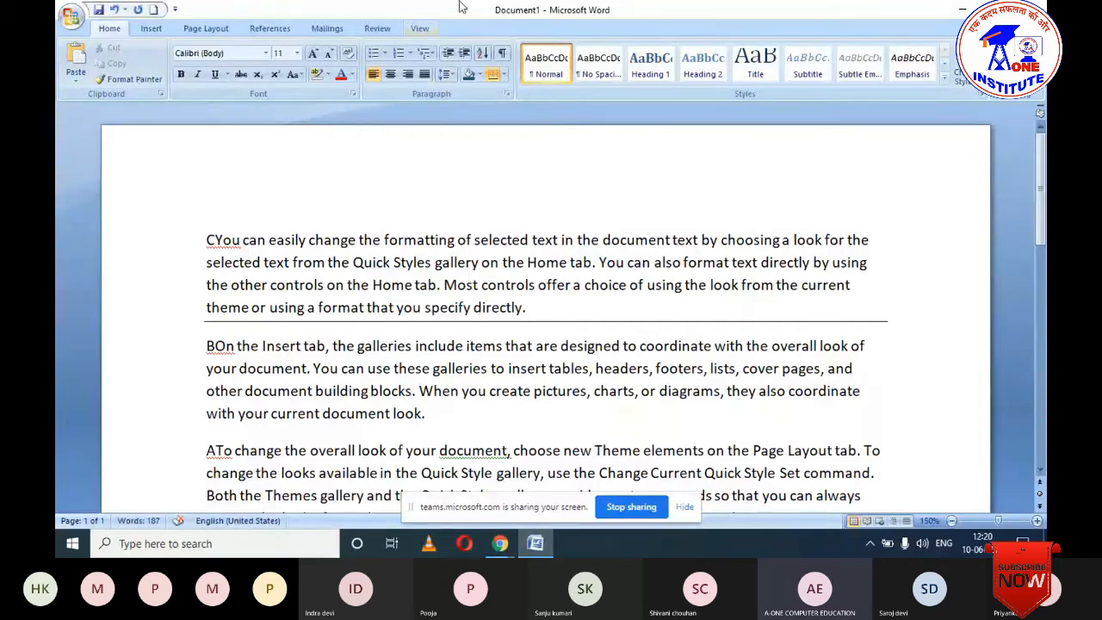
left_click(504, 75)
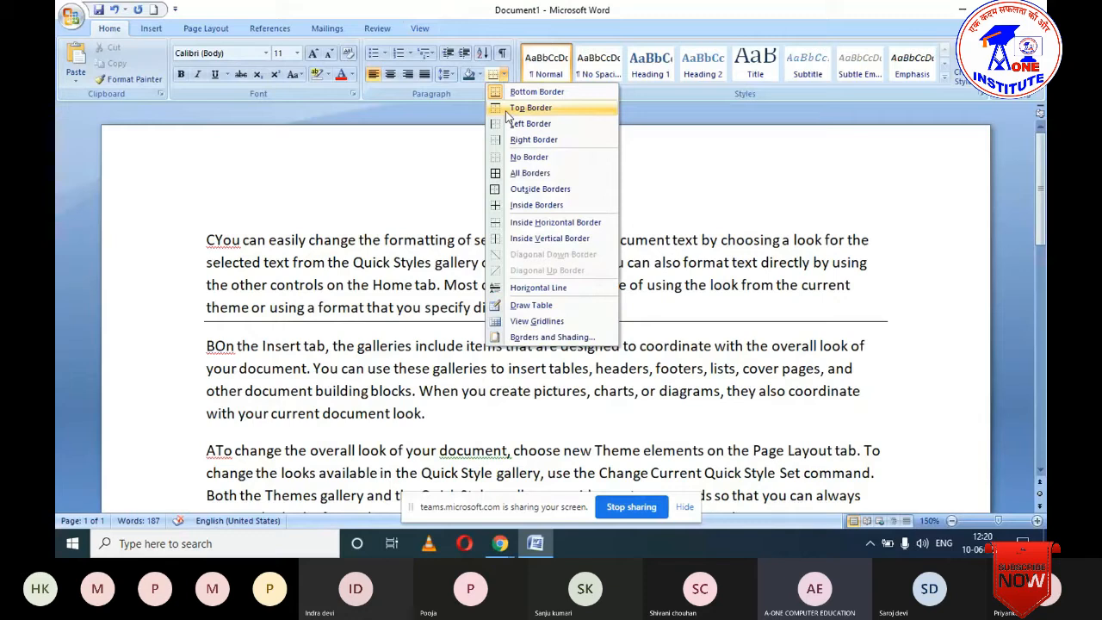
left_click(531, 108)
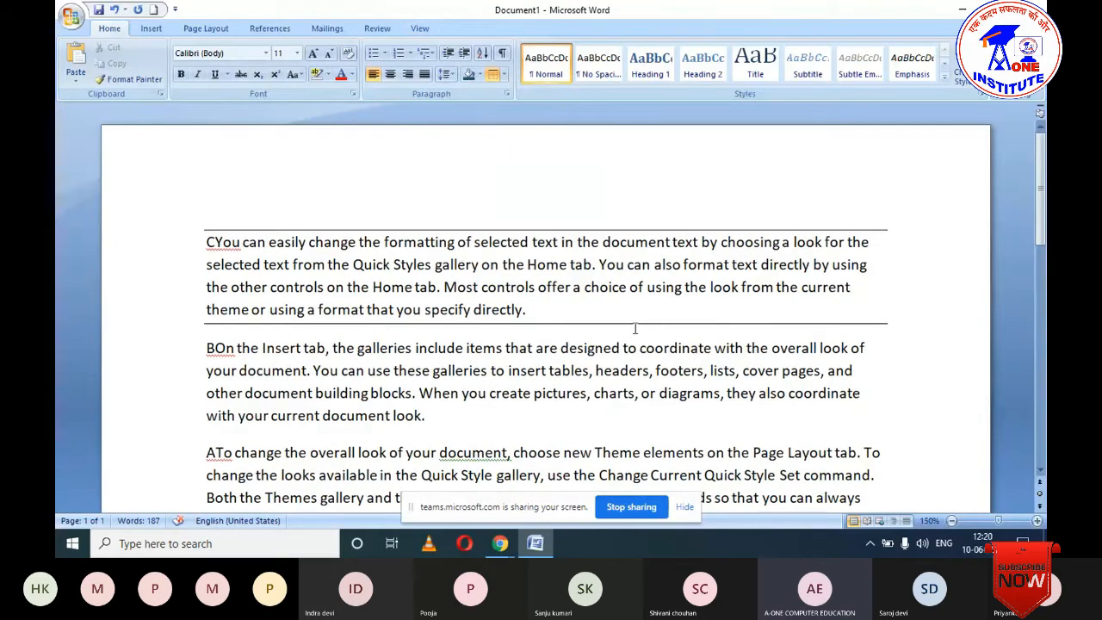
left_click(504, 75)
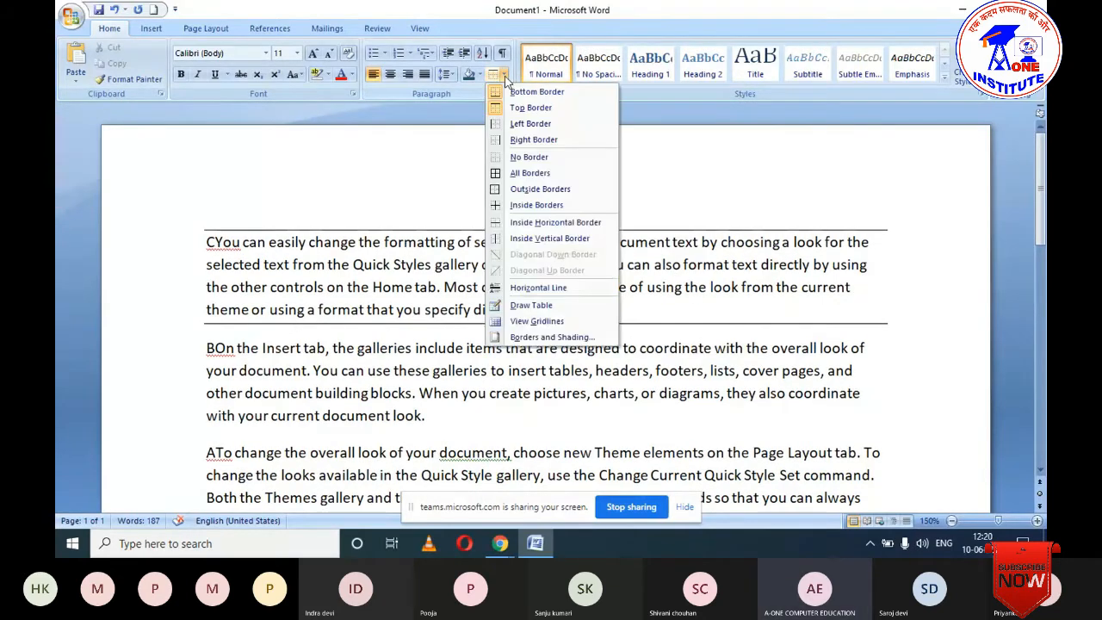
left_click(515, 125)
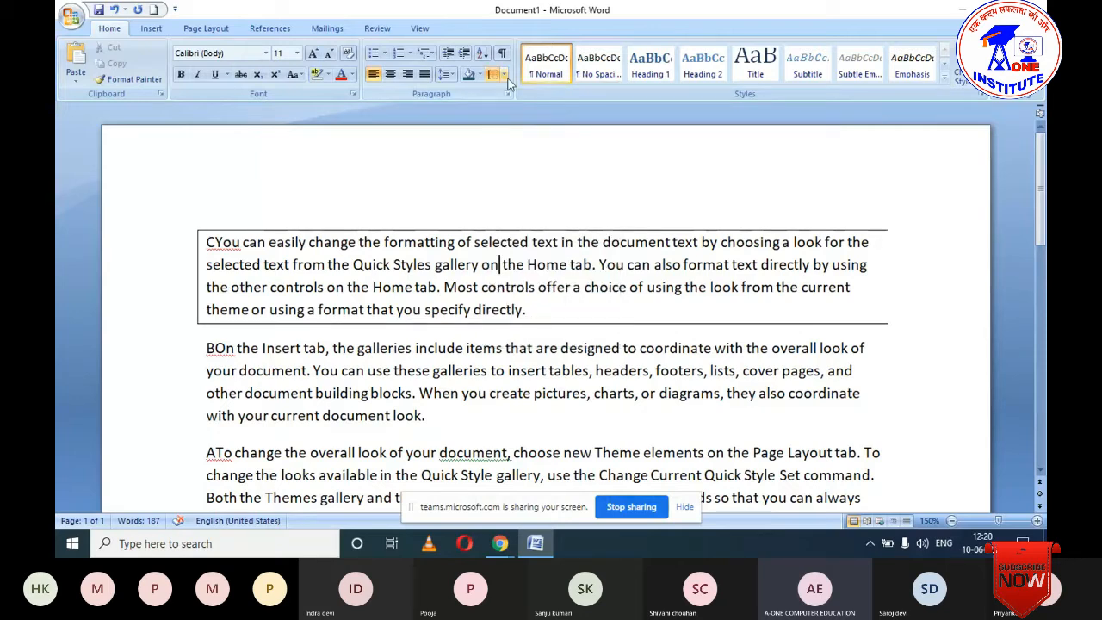
left_click(504, 75)
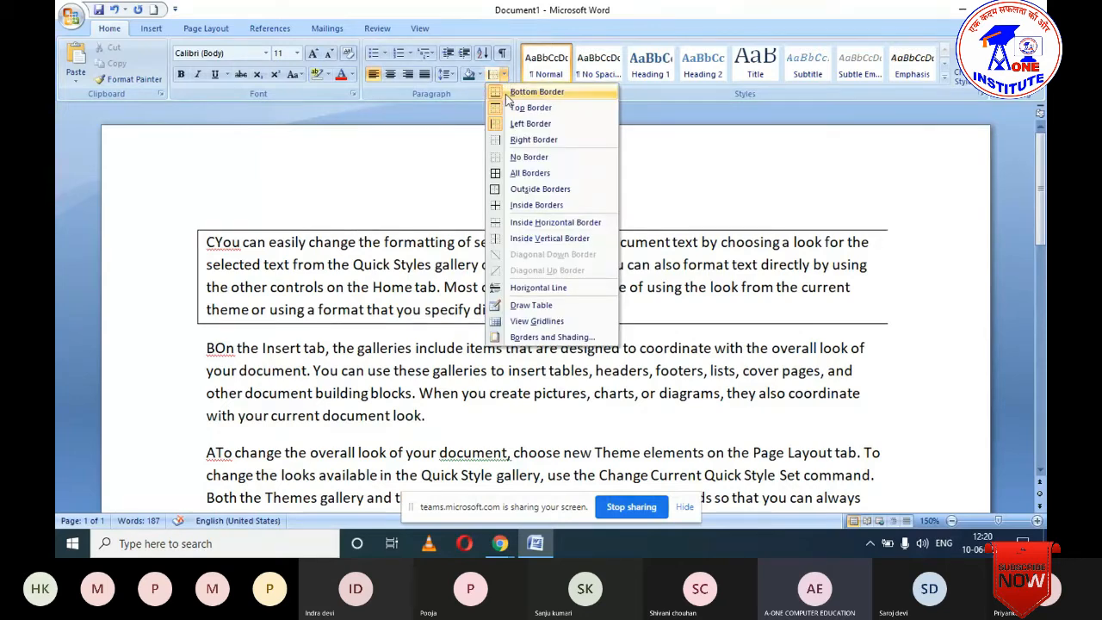
left_click(513, 139)
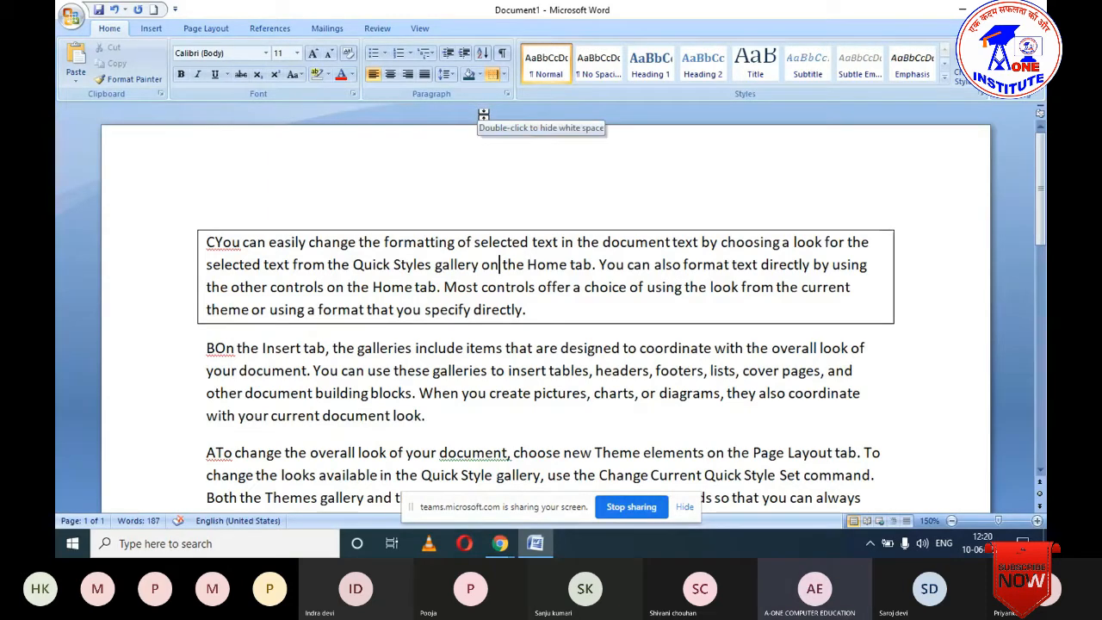
Step: Apply All Borders to the second paragraph
scroll(465, 293, "down", 2)
scroll(493, 205, "up", 1)
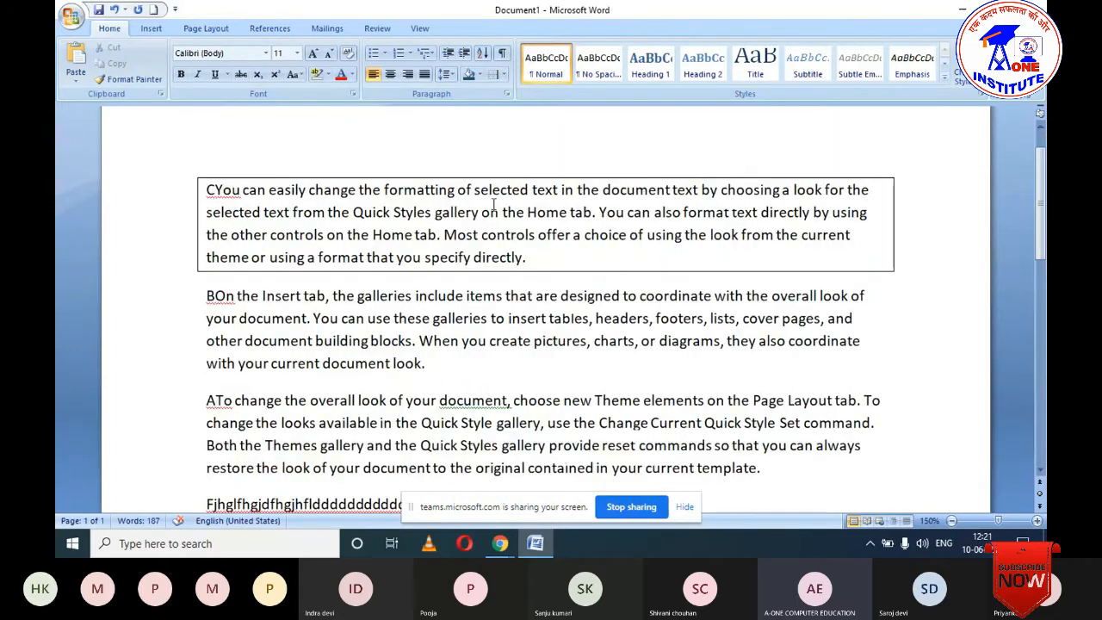
left_click(503, 76)
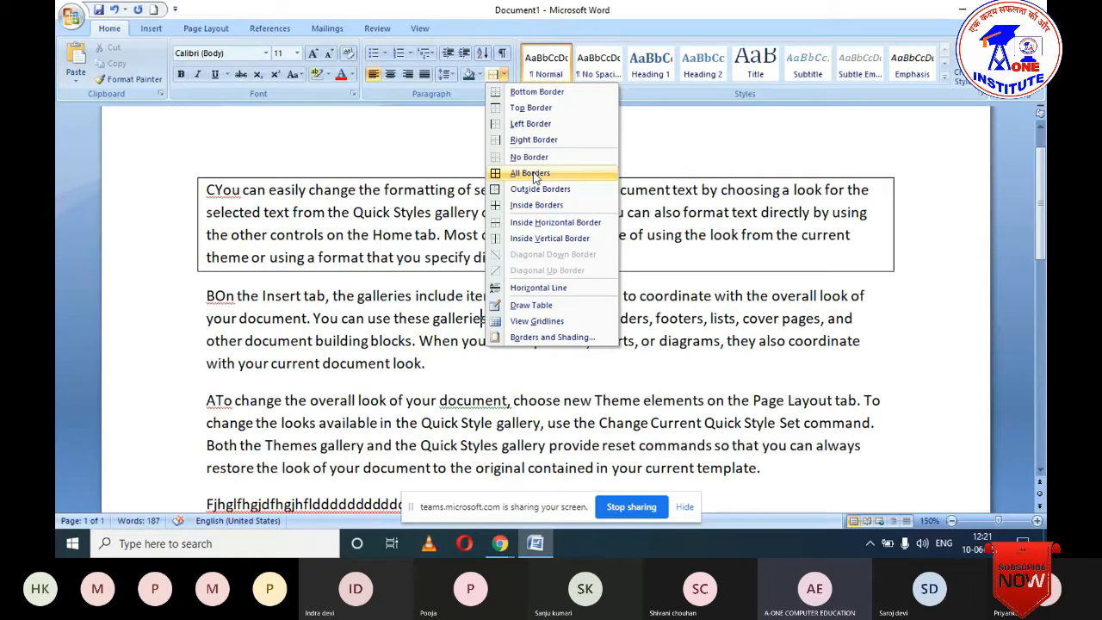
left_click(535, 176)
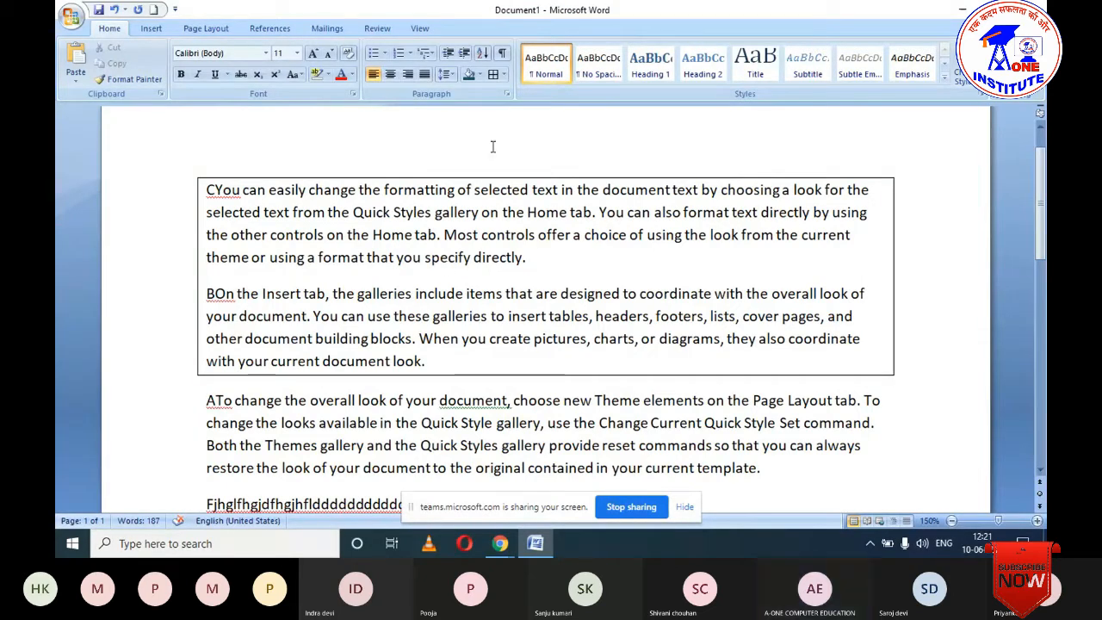
Step: Remove the borders around the first two paragraphs with No Border
left_click(506, 75)
left_click(517, 160)
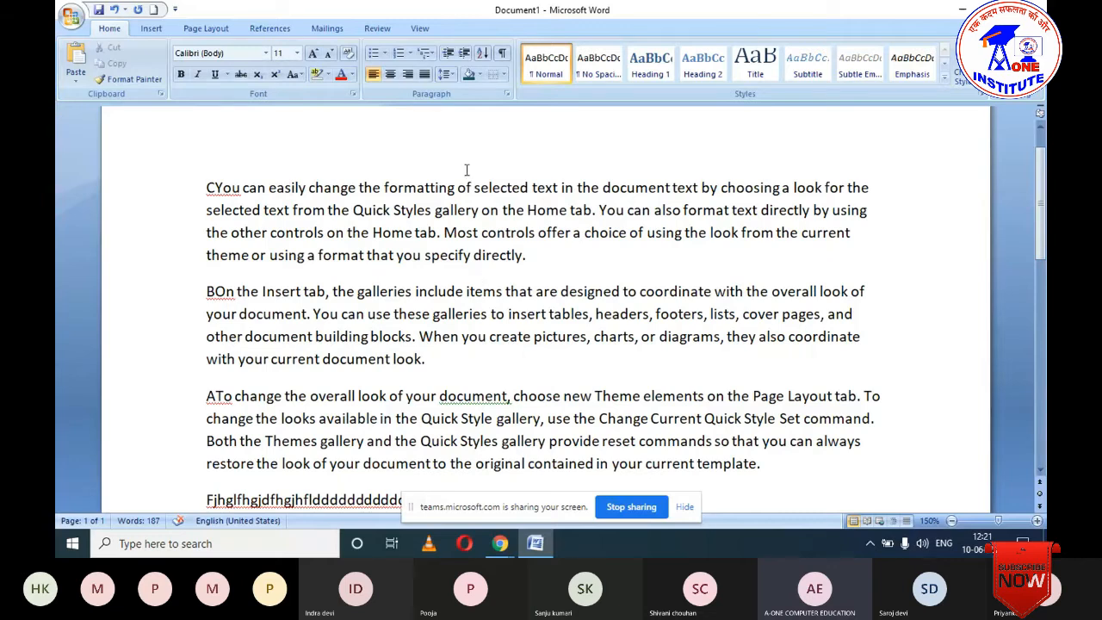
left_click(504, 75)
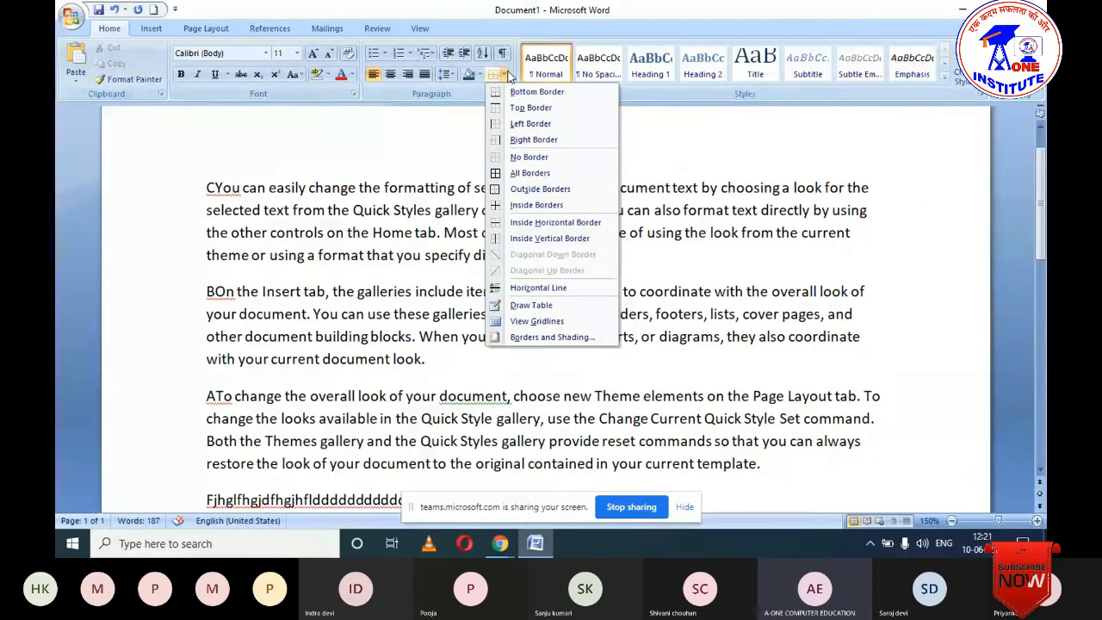
left_click(535, 543)
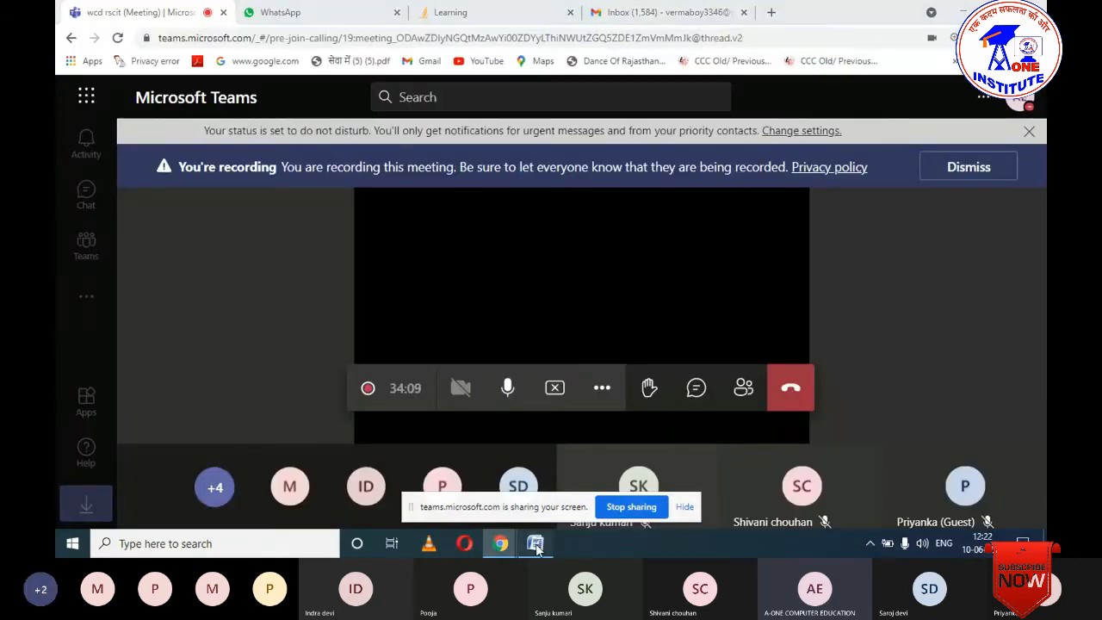
left_click(536, 544)
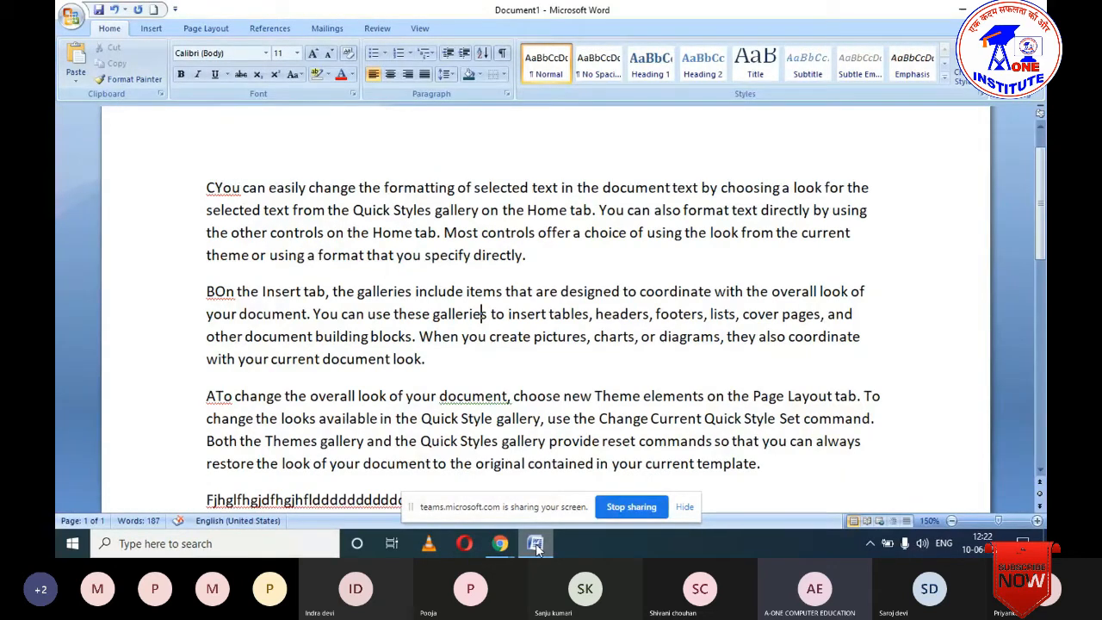
Step: Look through the full quick styles gallery and its Clear Formatting and Apply Styles commands without applying any
left_click(945, 80)
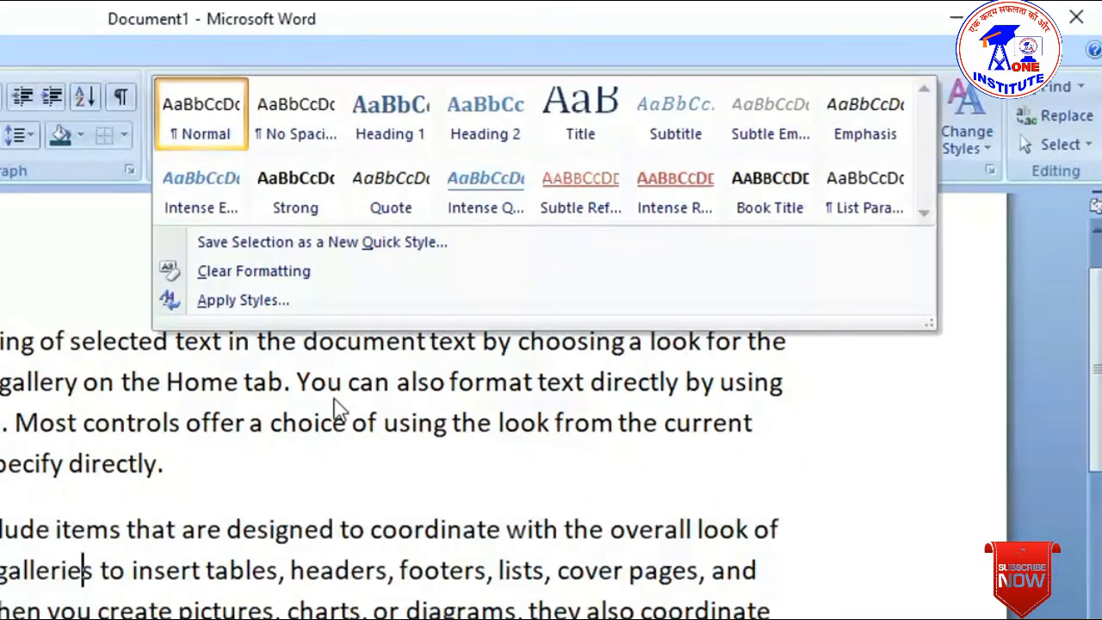
left_click(389, 377)
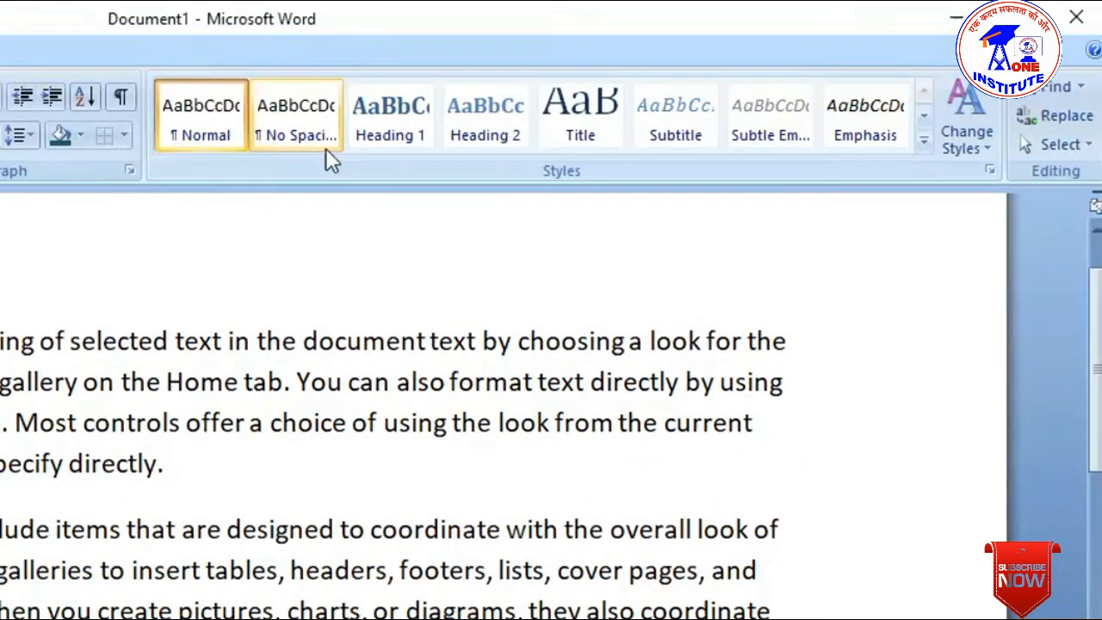
left_click(921, 139)
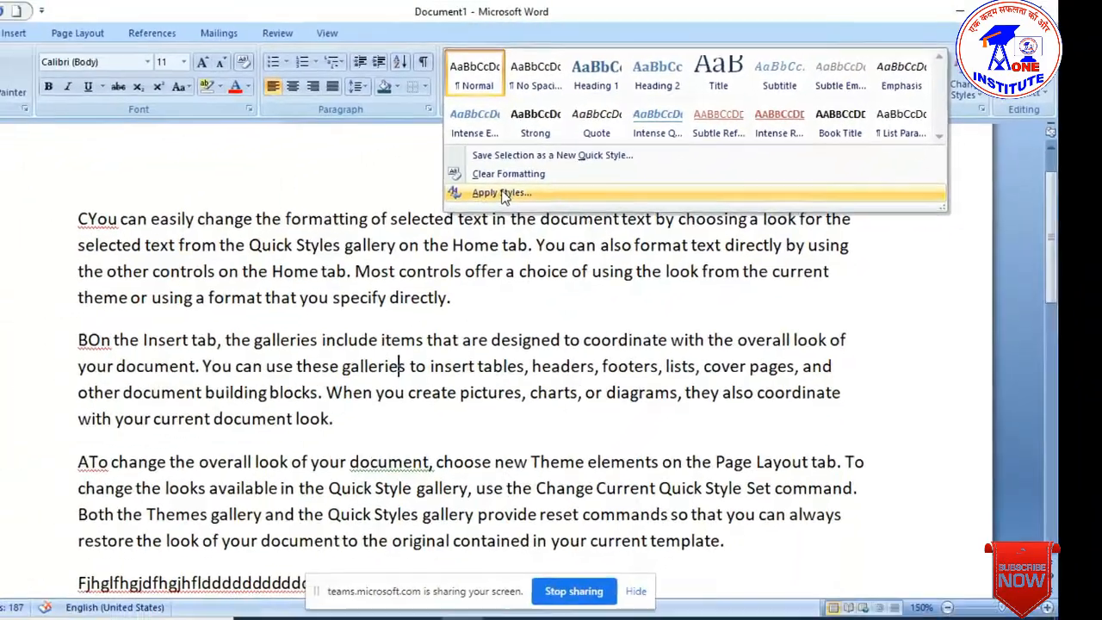
left_click(508, 291)
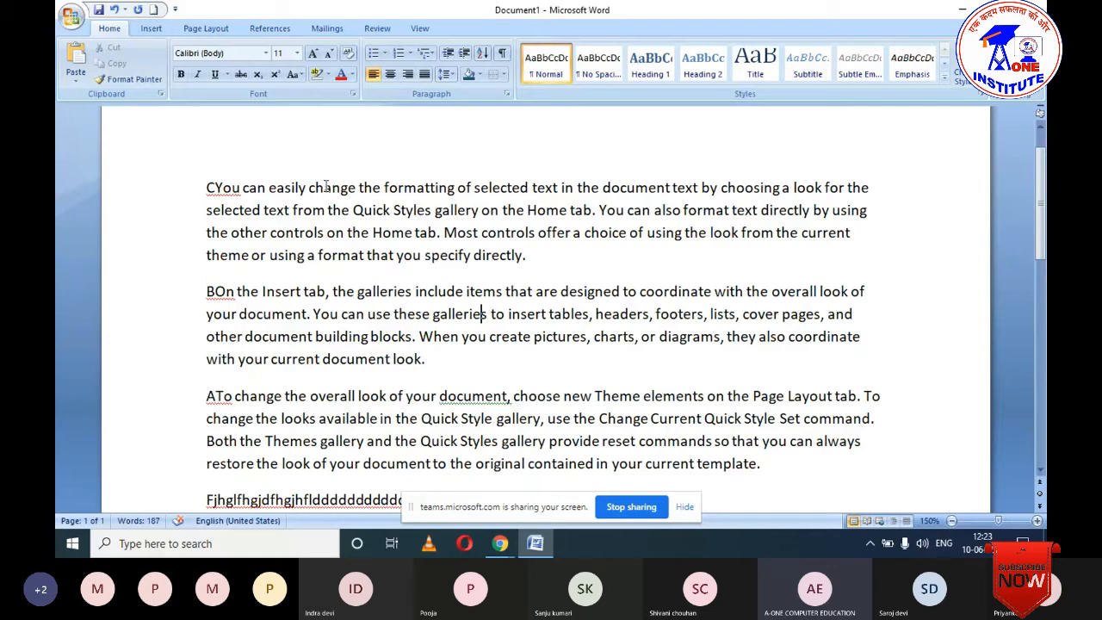
Step: Insert an empty centred paragraph above the first text paragraph
left_click(501, 188)
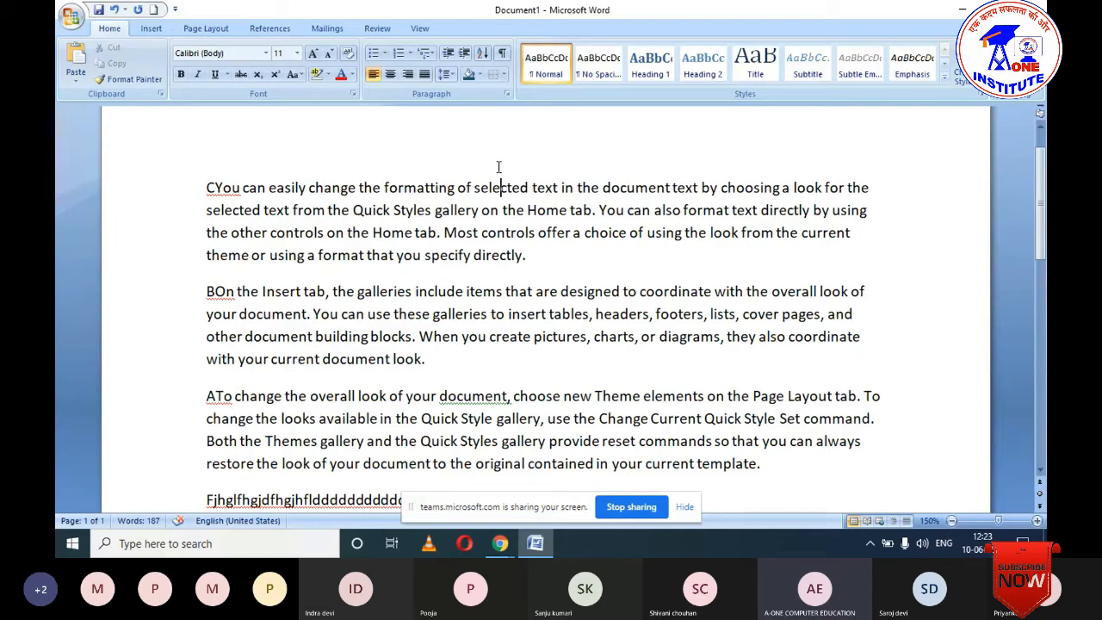
left_click(209, 188)
key("Return")
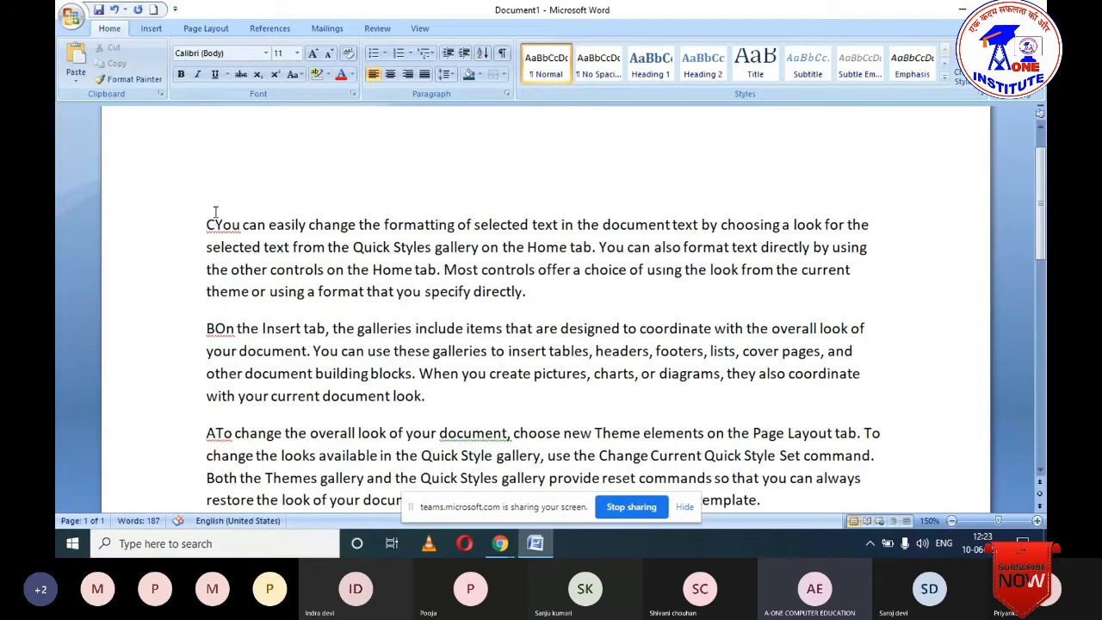
key("Up")
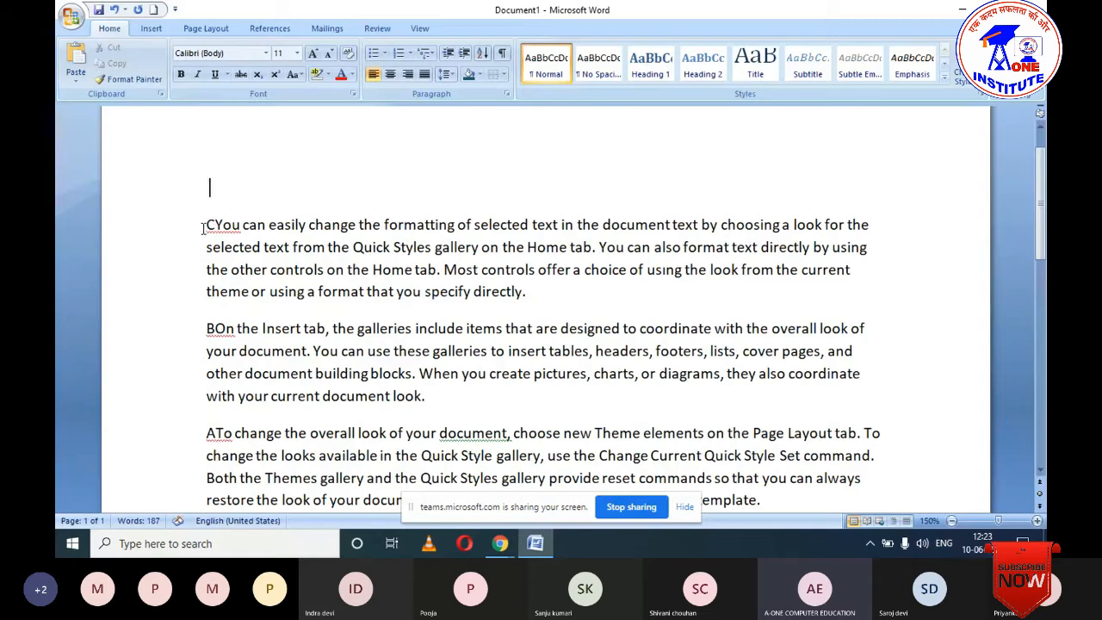
left_click(390, 74)
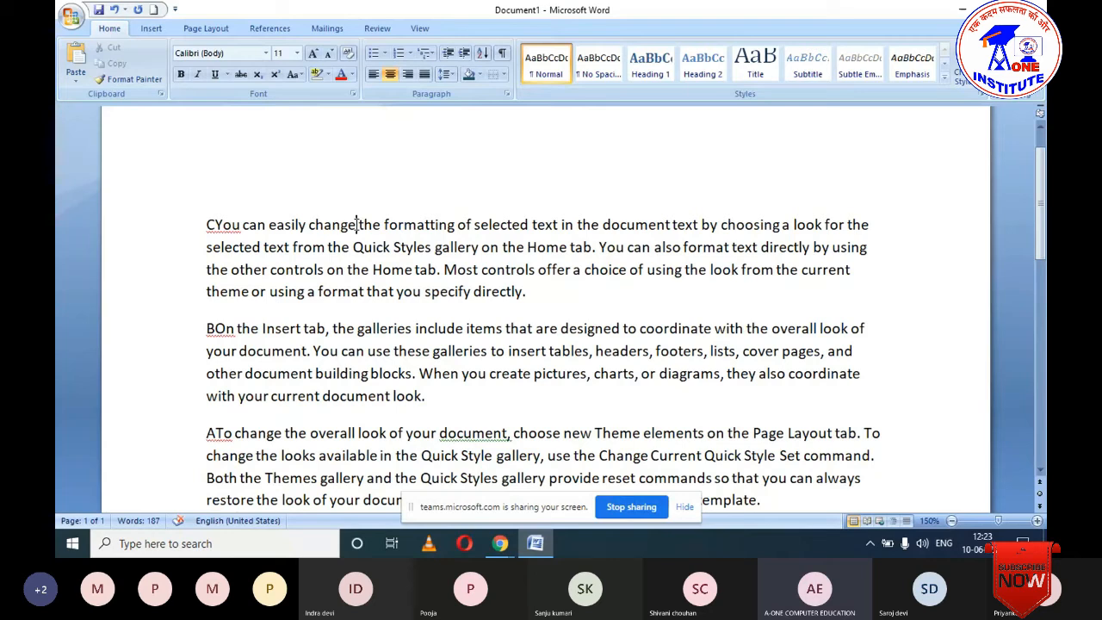
Step: Split "CYou can easily change" onto its own centred line and delete its leading C
key("Return")
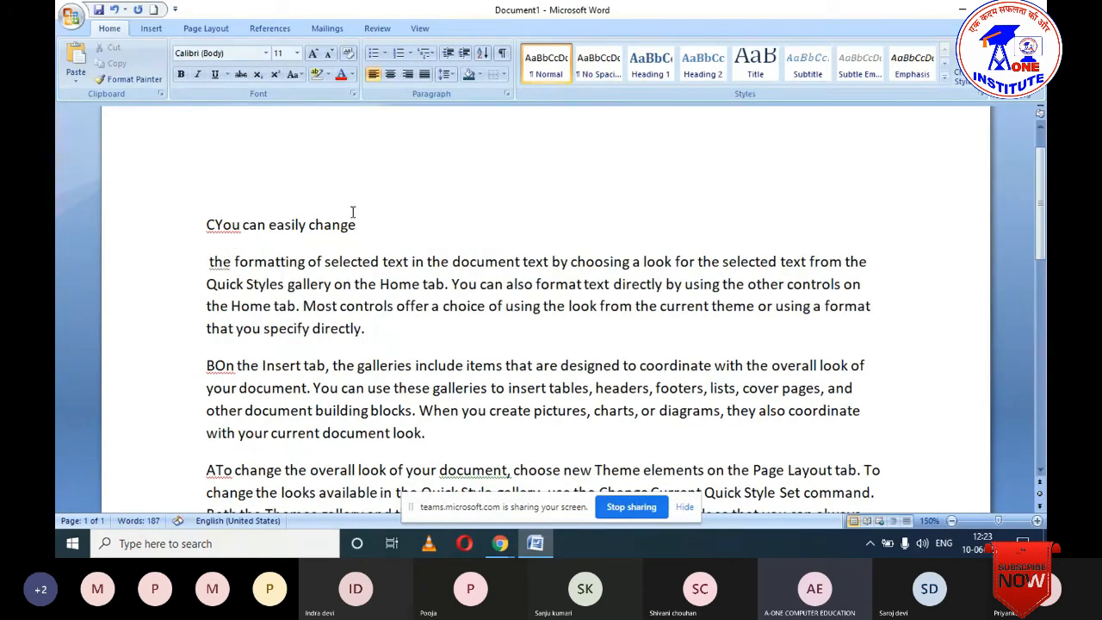
left_click(393, 74)
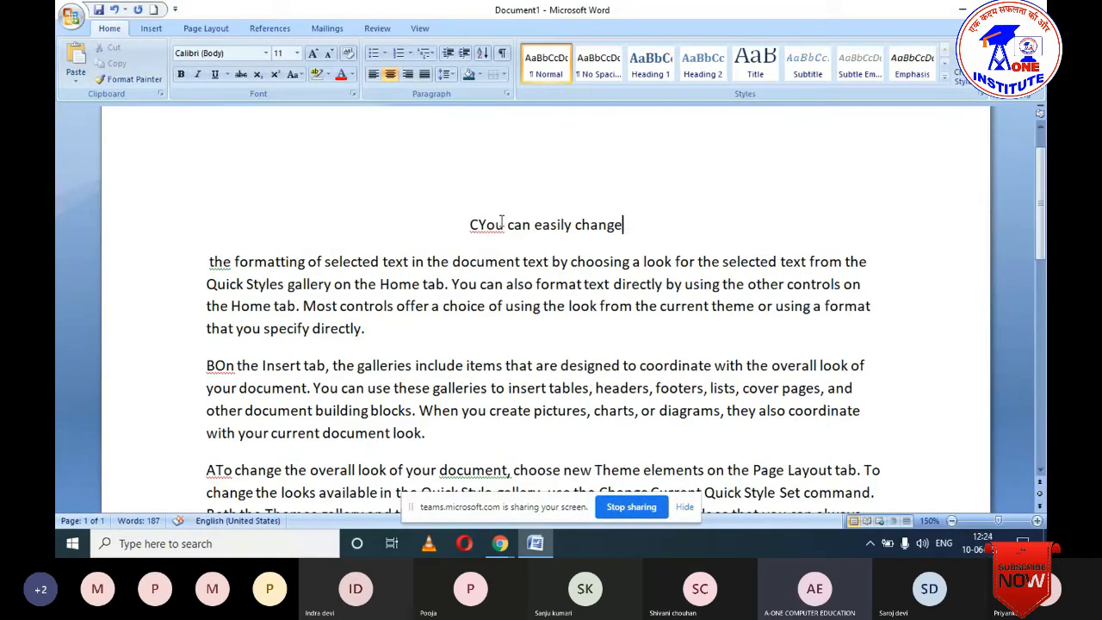
left_click(478, 225)
key("BackSpace")
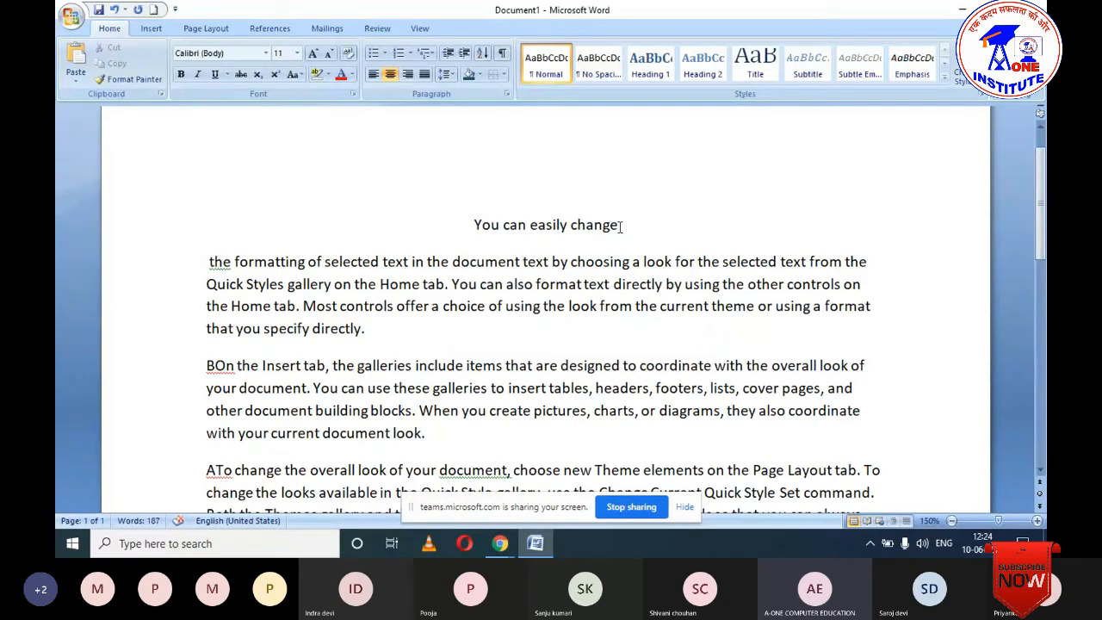
Step: Preview quick styles such as Title and Intense Reference on the "You can easily change" line, and undo the heading split
triple_click(622, 225)
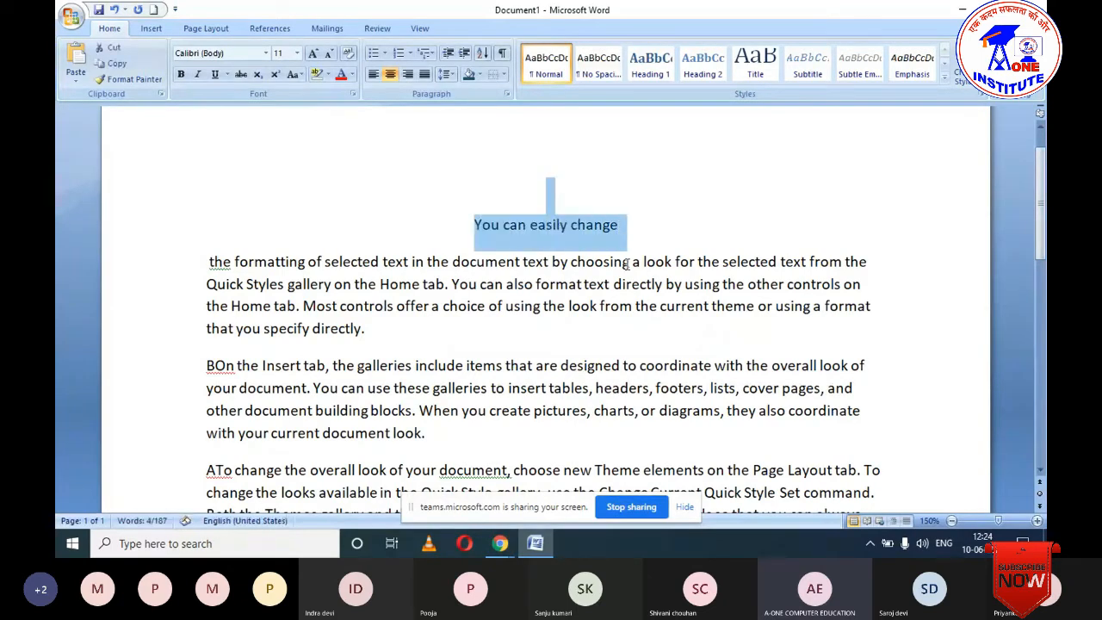
left_click(652, 75)
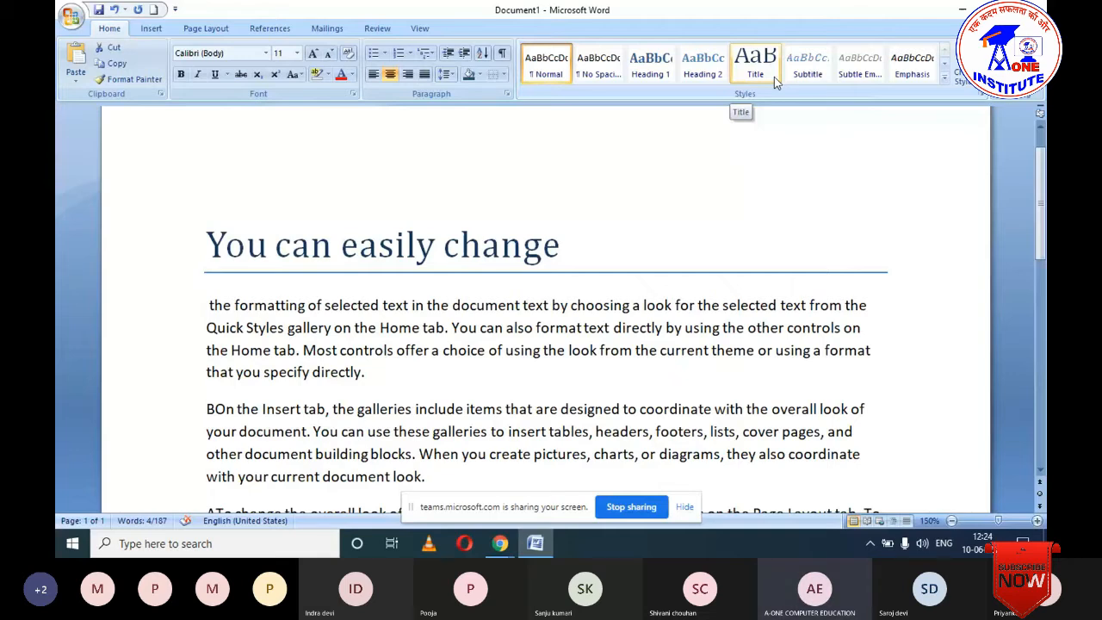
left_click(945, 78)
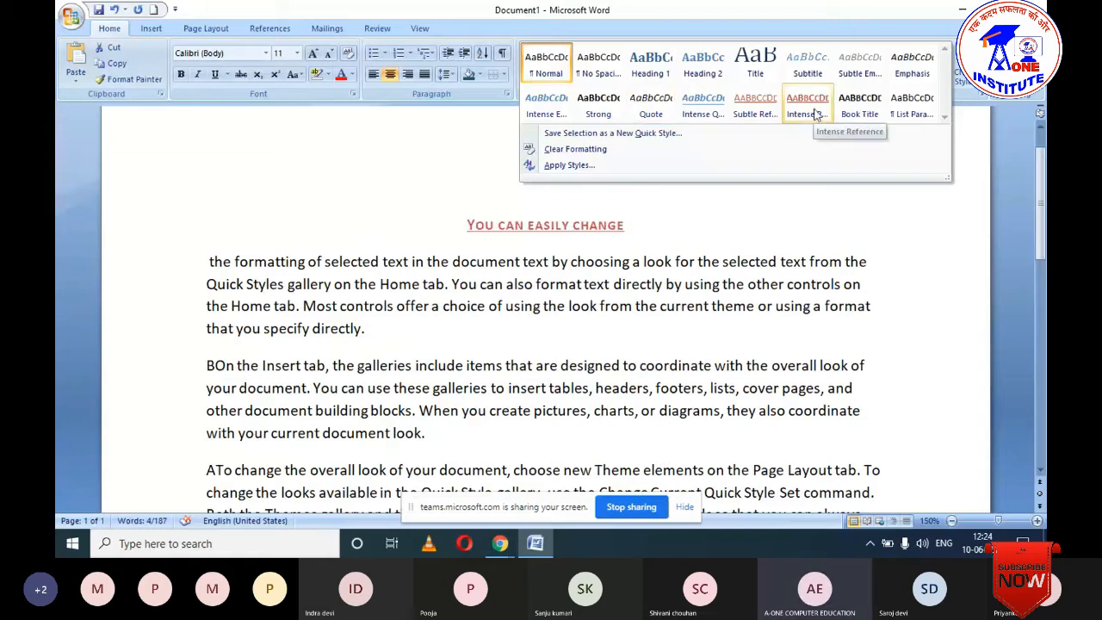
key("Escape")
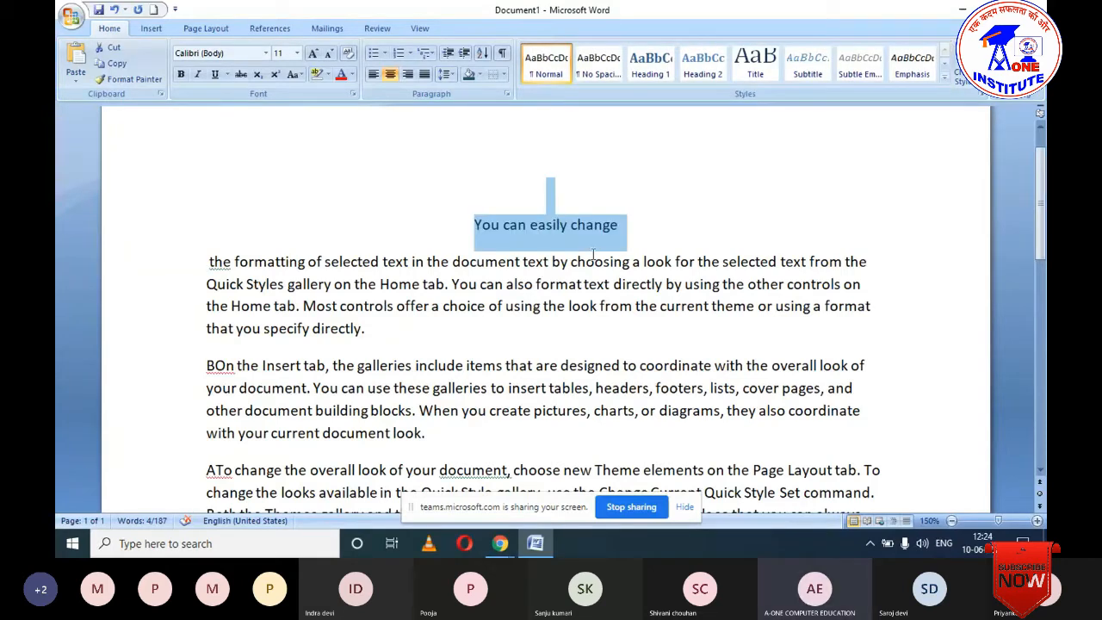
key("ctrl+z")
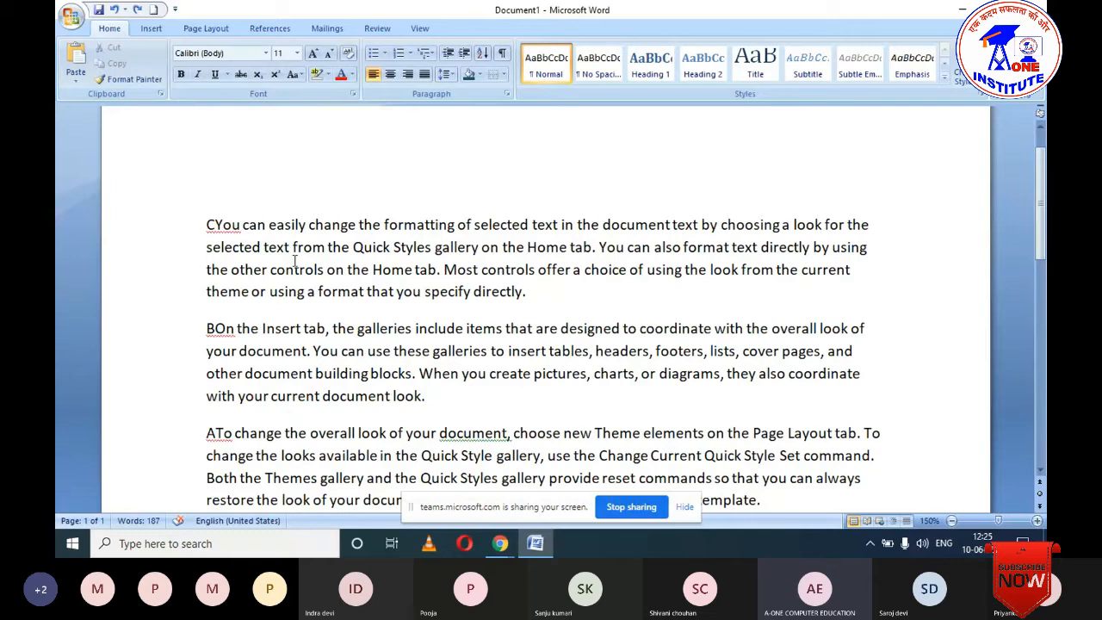
Step: Apply the Heading 2 quick style to all the sample text, from the first paragraph through the last line
left_click_drag(208, 225, 819, 509)
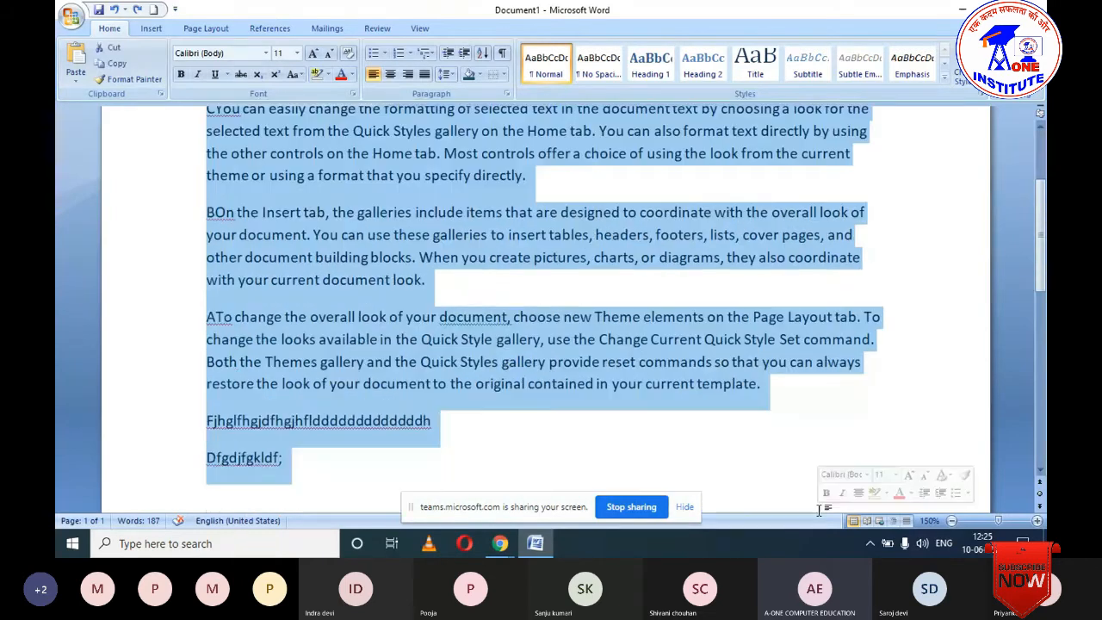
scroll(626, 320, "up", 3)
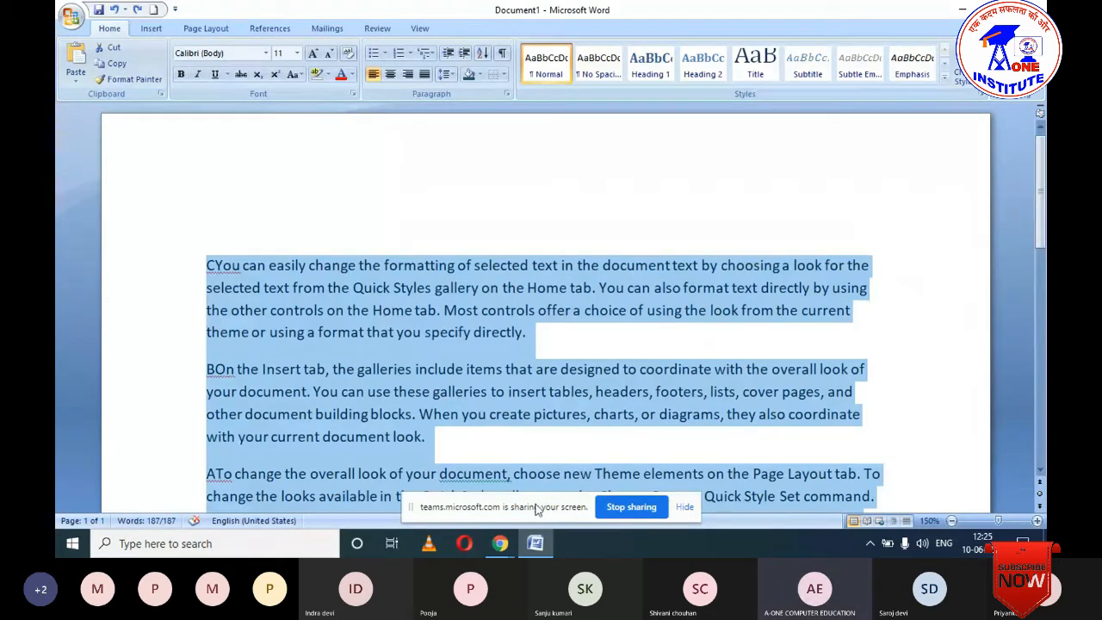
scroll(484, 399, "down", 3)
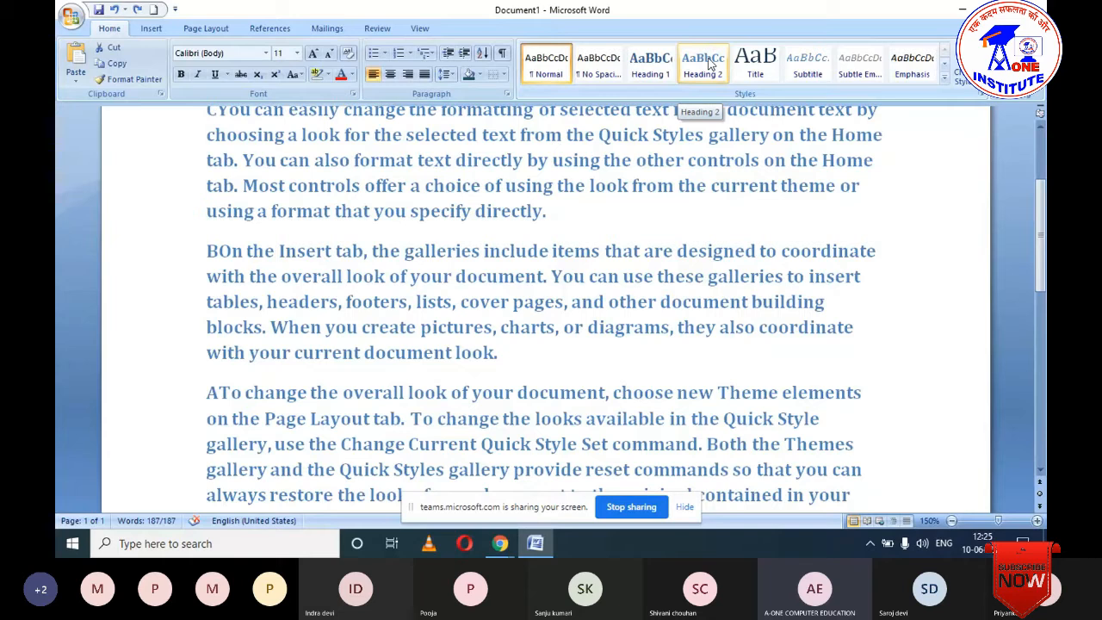
left_click(705, 63)
scroll(648, 281, "up", 5)
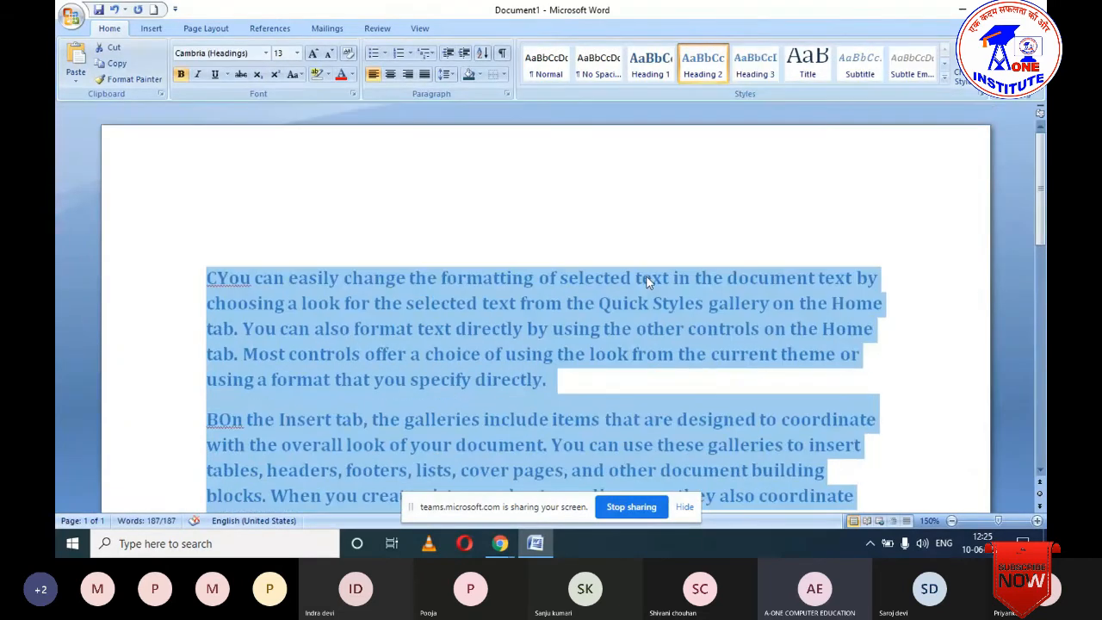
left_click(673, 349)
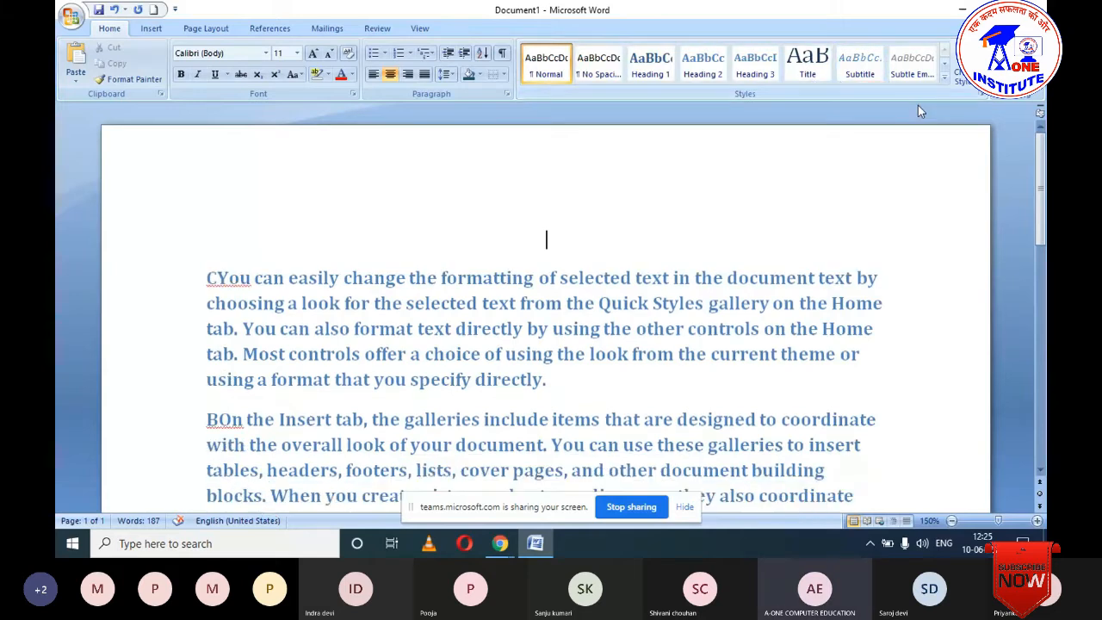
Step: Change the document's style set to Formal and review its effect on the whole text
left_click(961, 72)
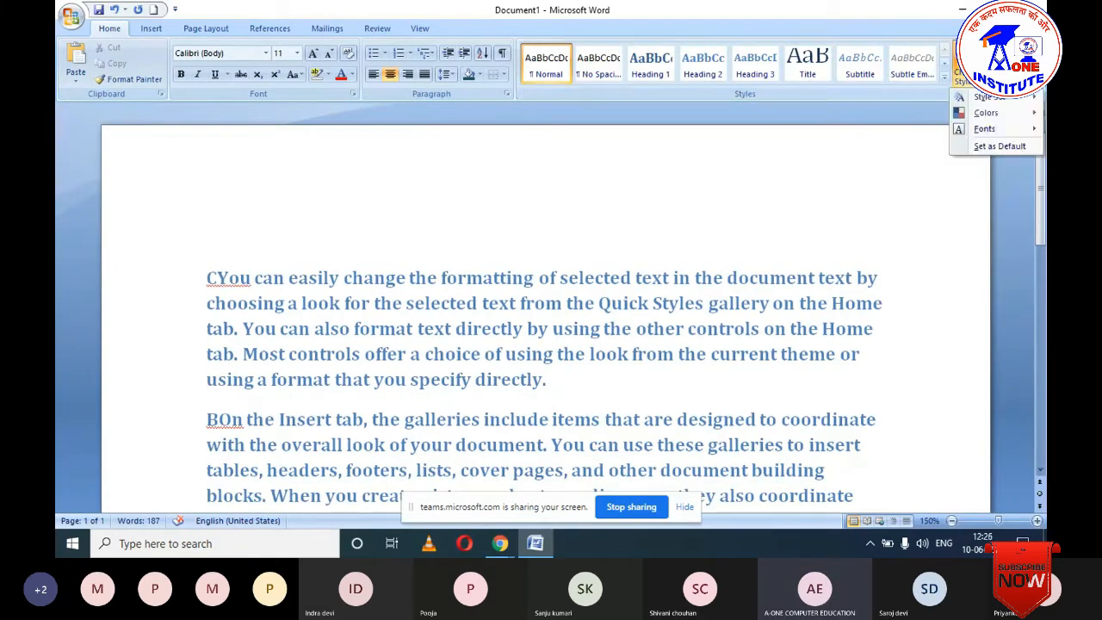
mouse_move(982, 100)
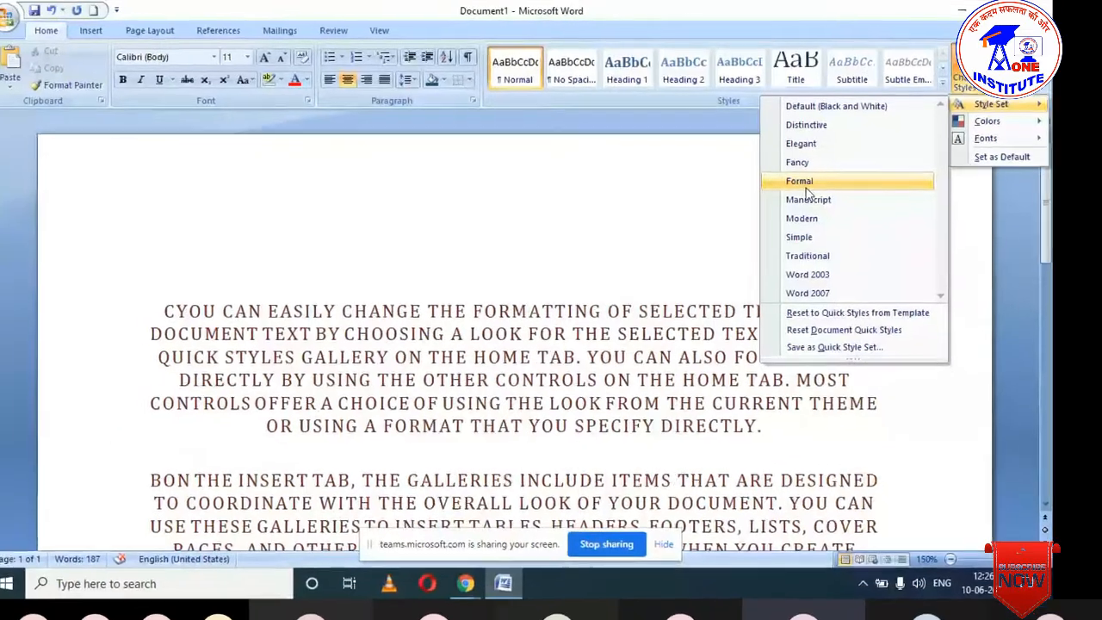
left_click(805, 182)
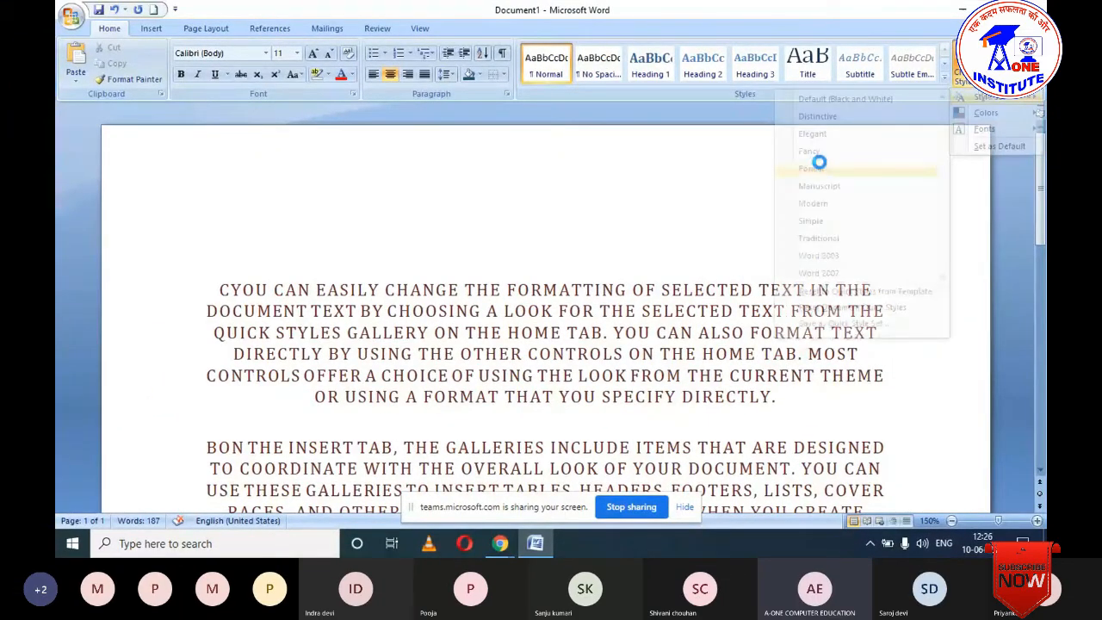
scroll(692, 382, "down", 8)
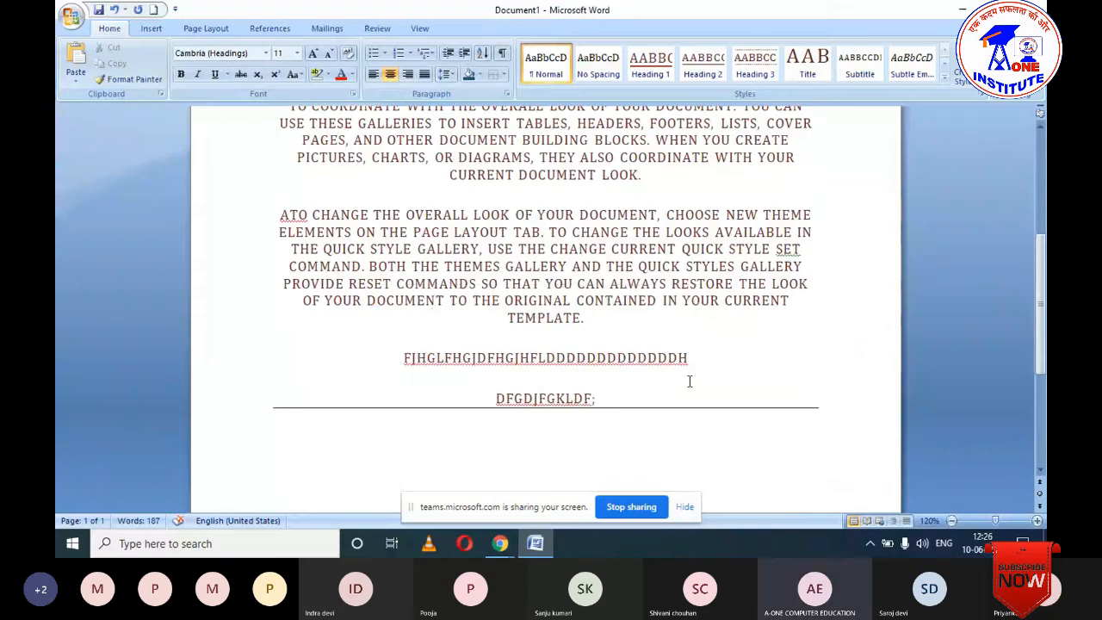
scroll(690, 382, "down", 1)
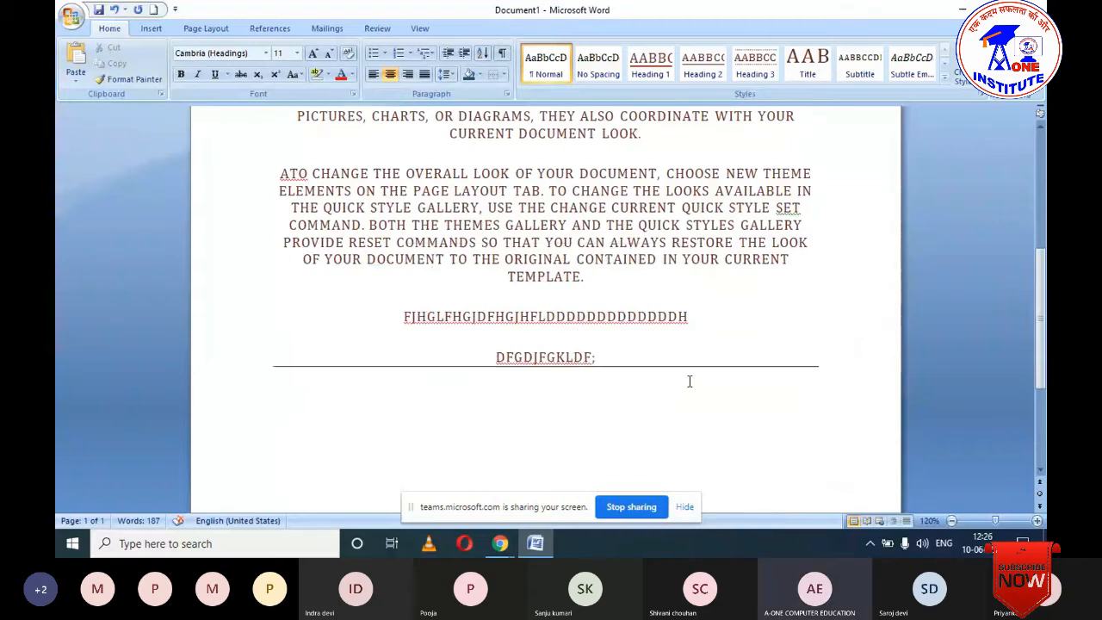
scroll(690, 382, "up", 6)
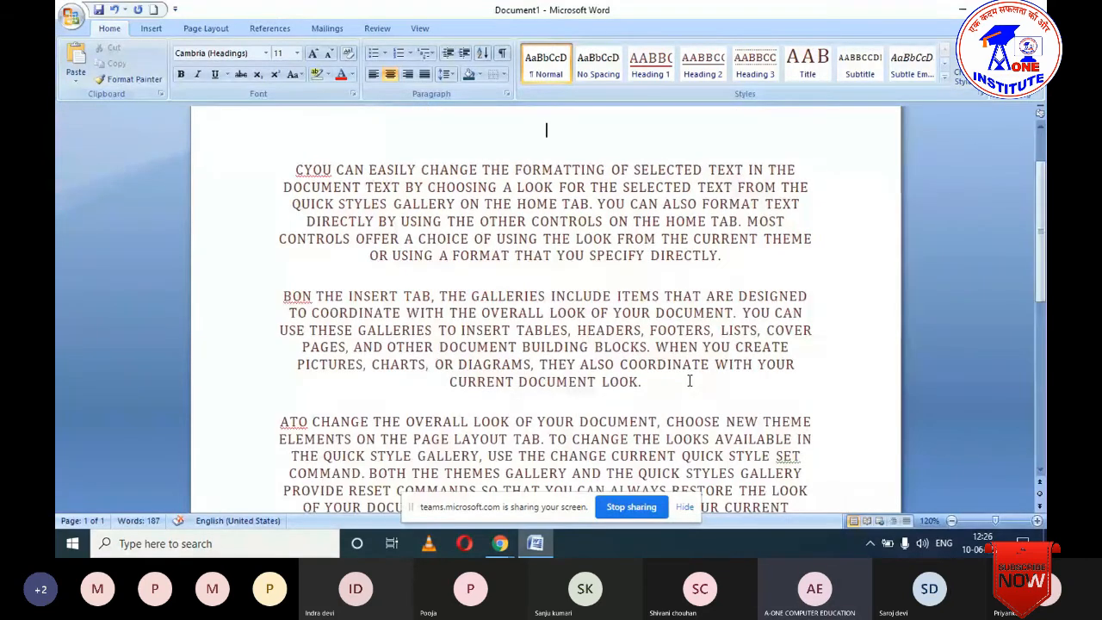
Step: Select all the text and change the style colours to the built-in Civic colour set
left_click_drag(284, 168, 741, 428)
scroll(878, 239, "up", 3)
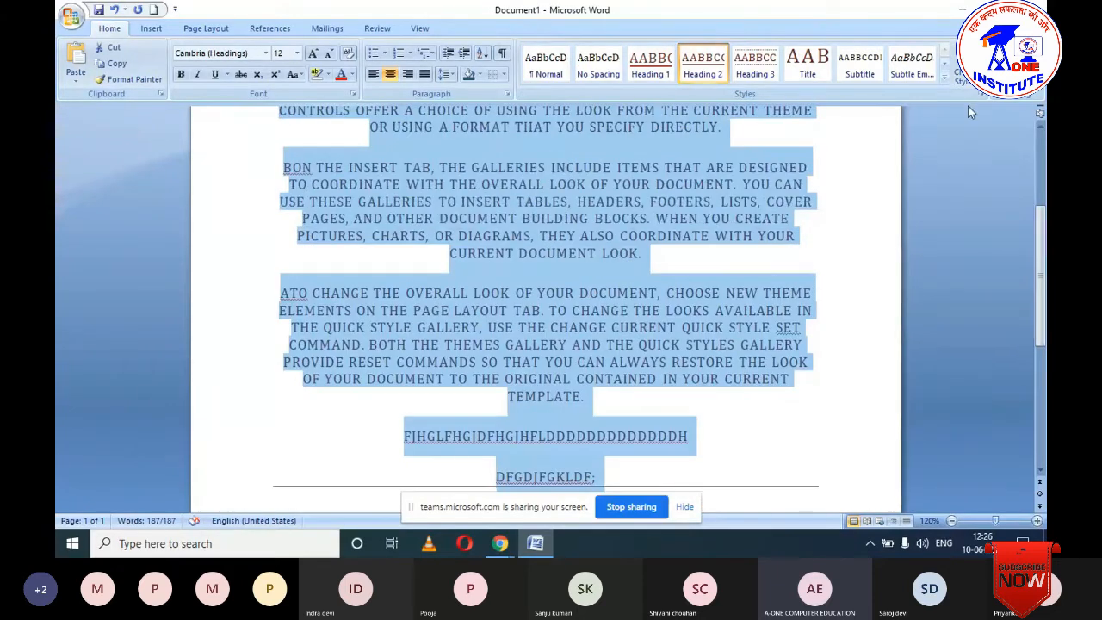
left_click(962, 77)
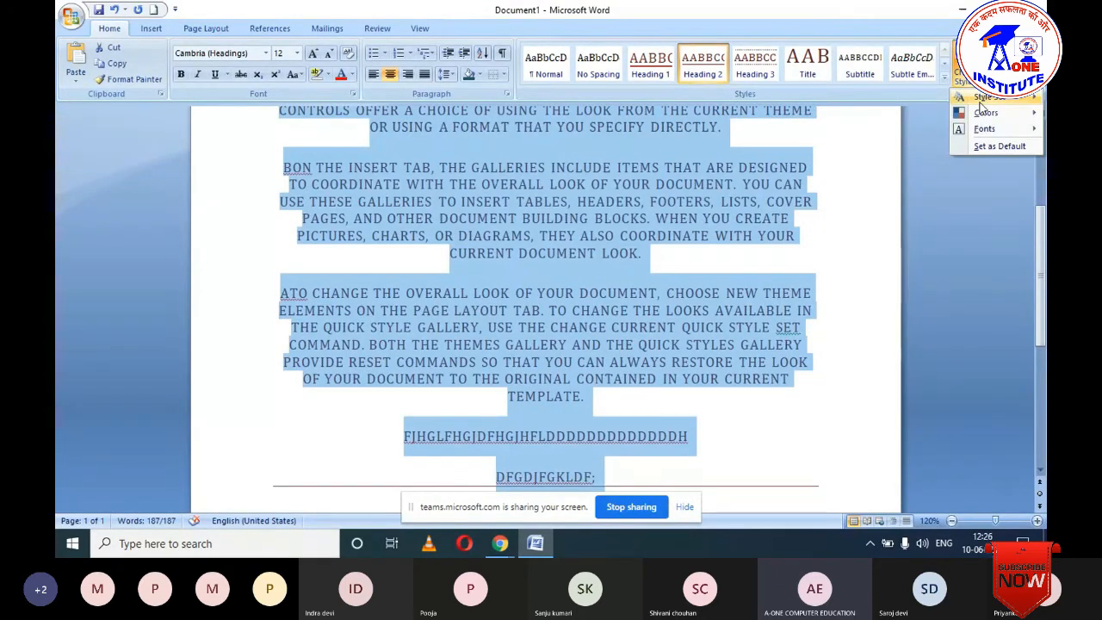
mouse_move(990, 114)
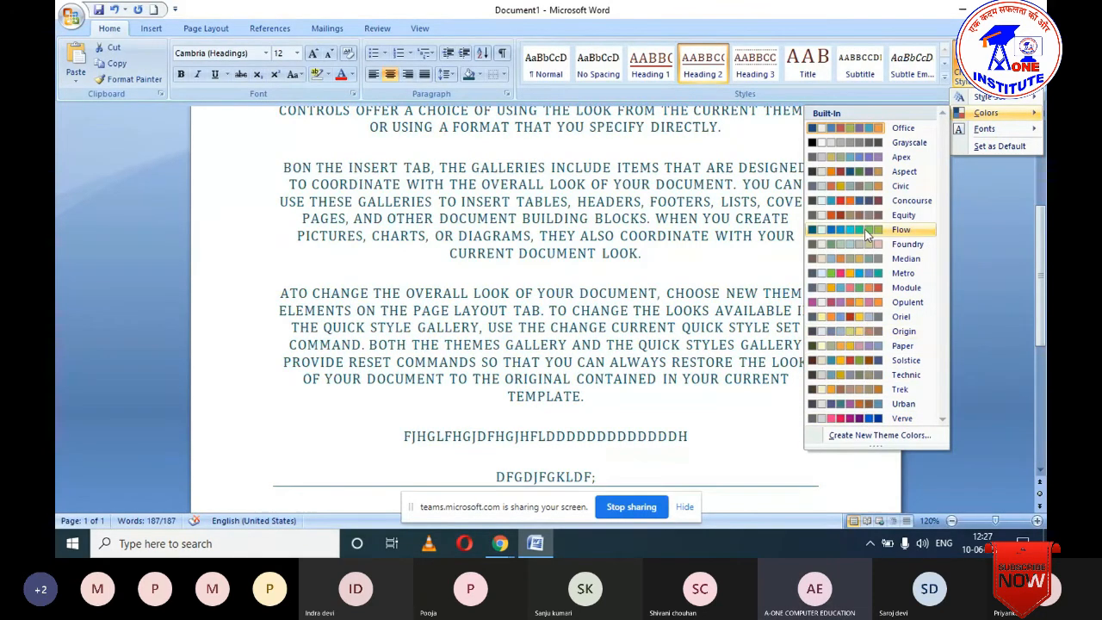
left_click(865, 177)
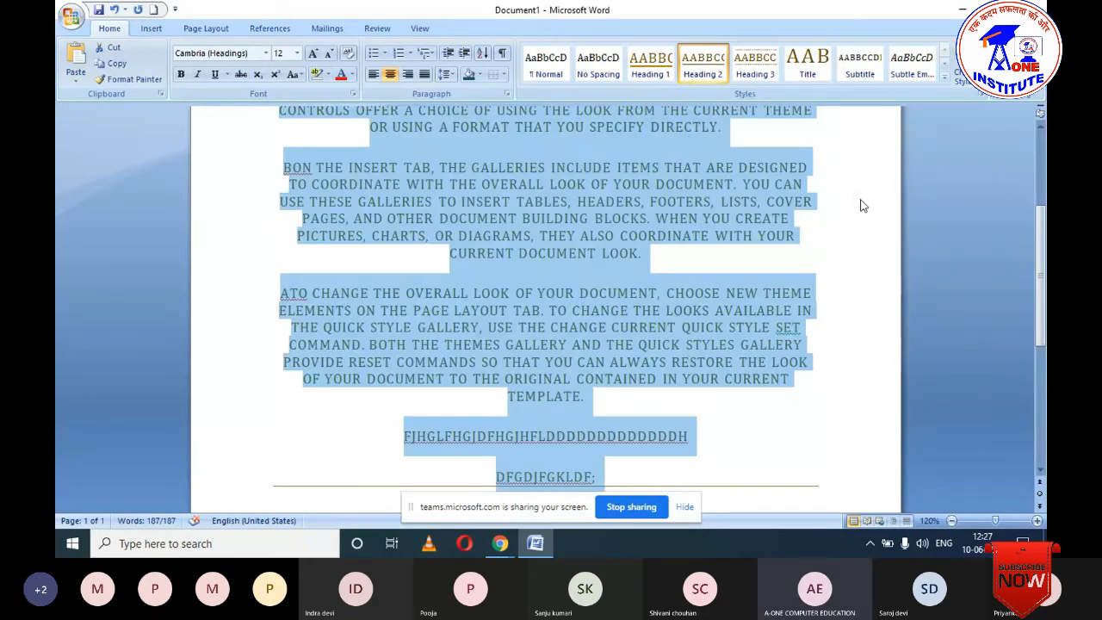
Step: Look through the built-in style font sets and apply Opulent (Trebuchet MS) to the document
left_click(965, 76)
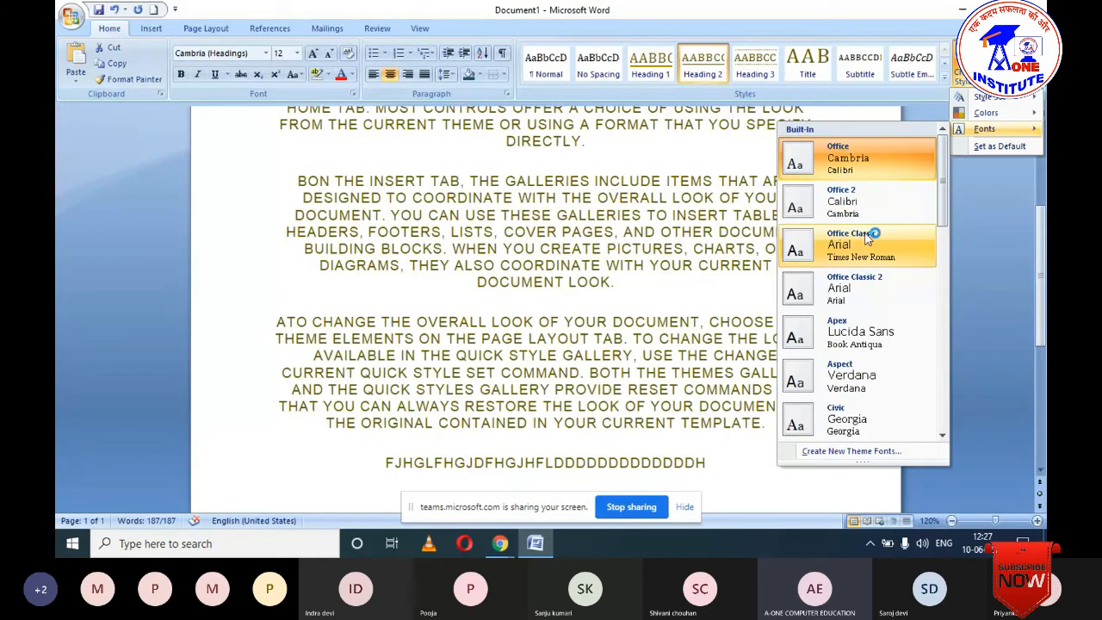
left_click_drag(943, 203, 945, 250)
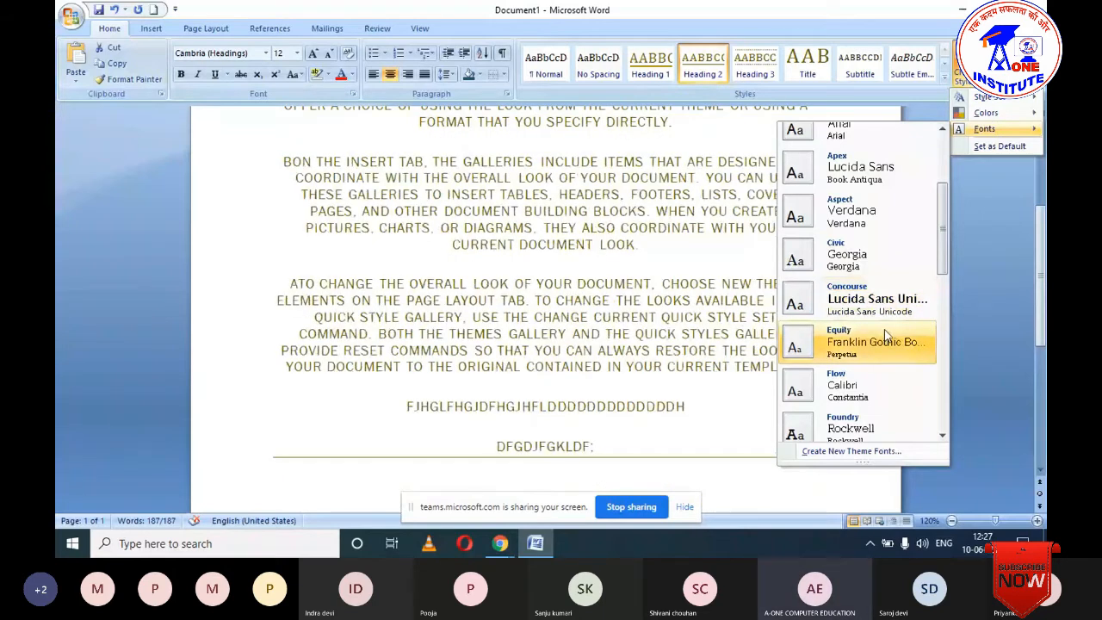
left_click_drag(944, 266, 944, 330)
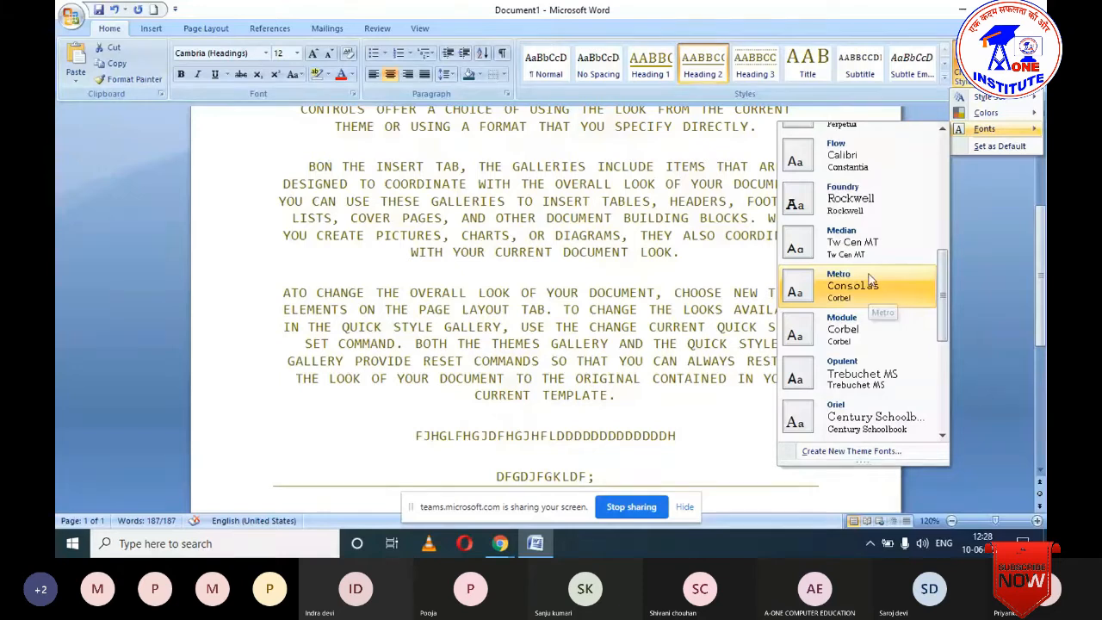
left_click(844, 360)
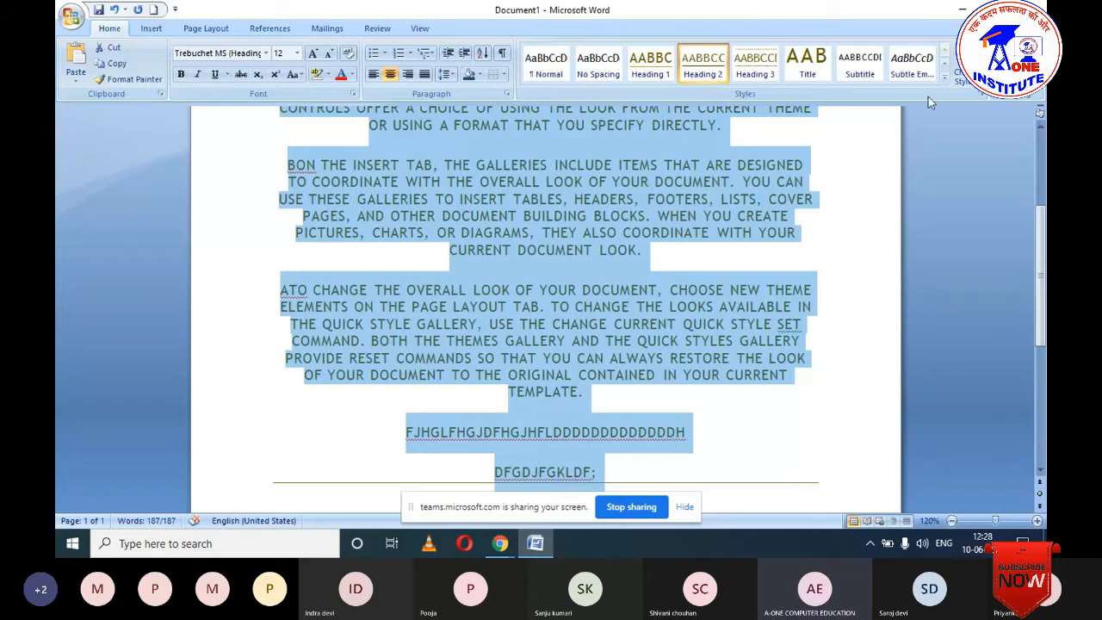
Step: Clear the formatting of all the selected text with the quick styles gallery's Clear Formatting command
left_click(945, 78)
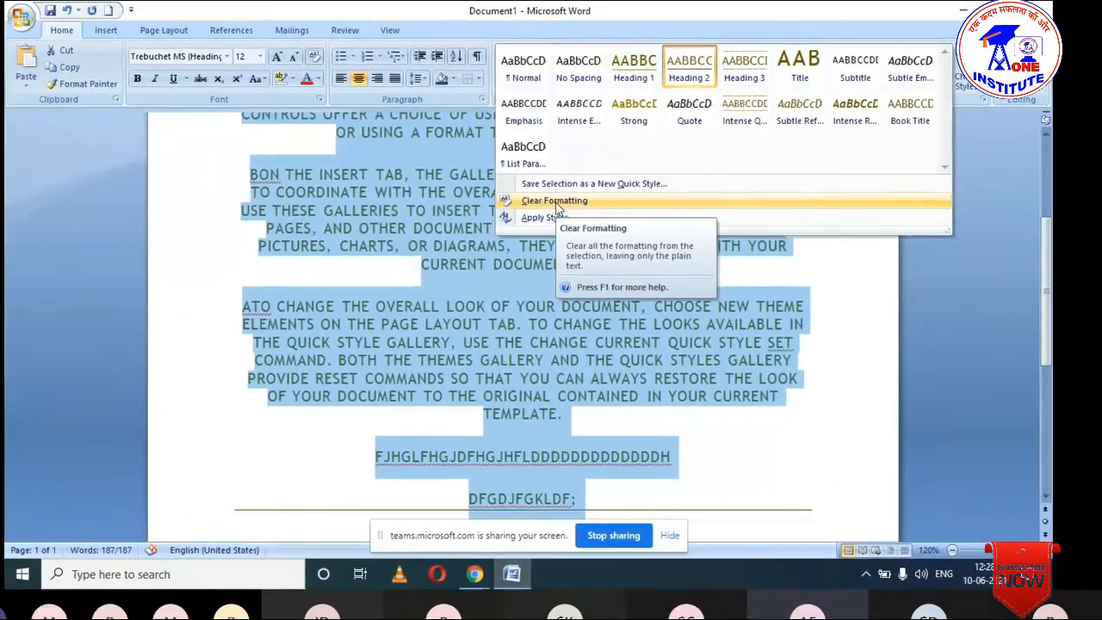
left_click(505, 225)
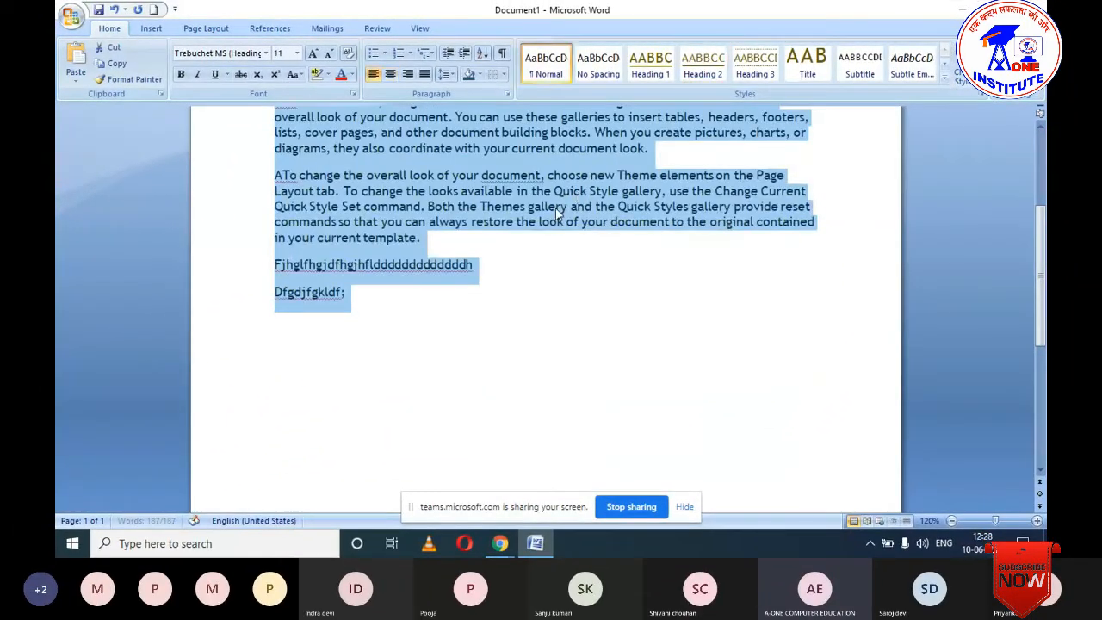
left_click(546, 211)
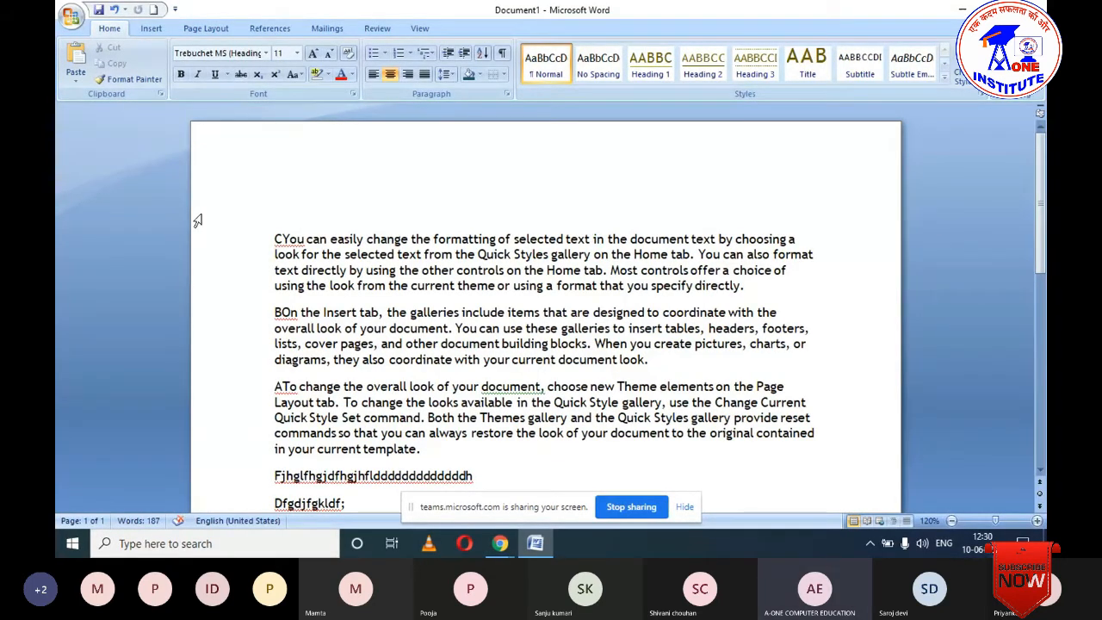
scroll(301, 361, "down", 3)
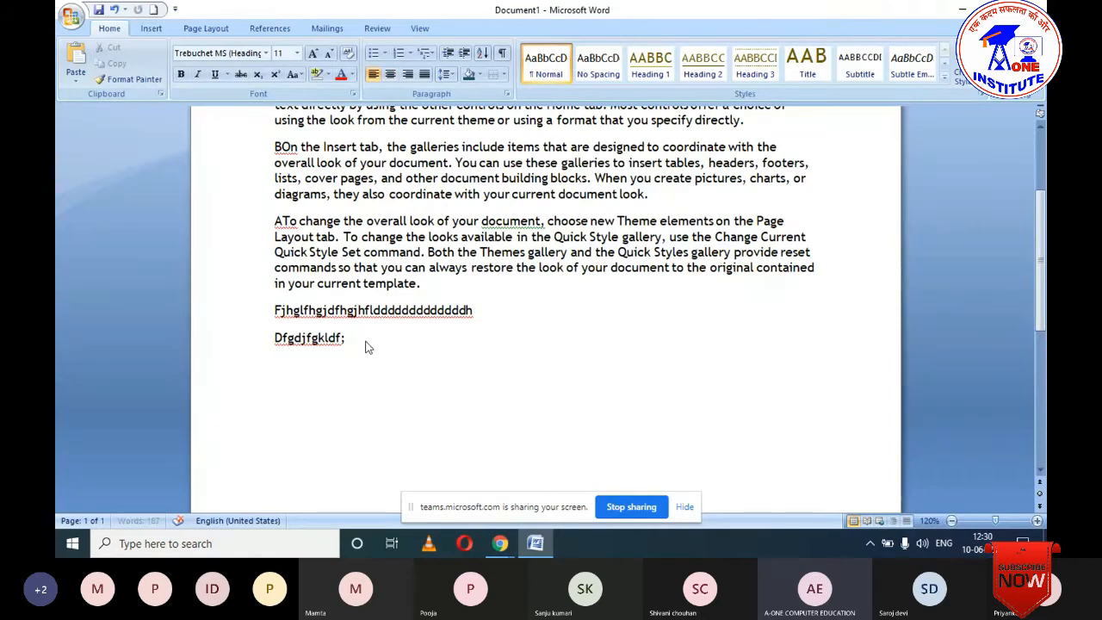
Step: Insert the built-in Tiles cover page at the front of the document and select its company name placeholder
left_click(143, 29)
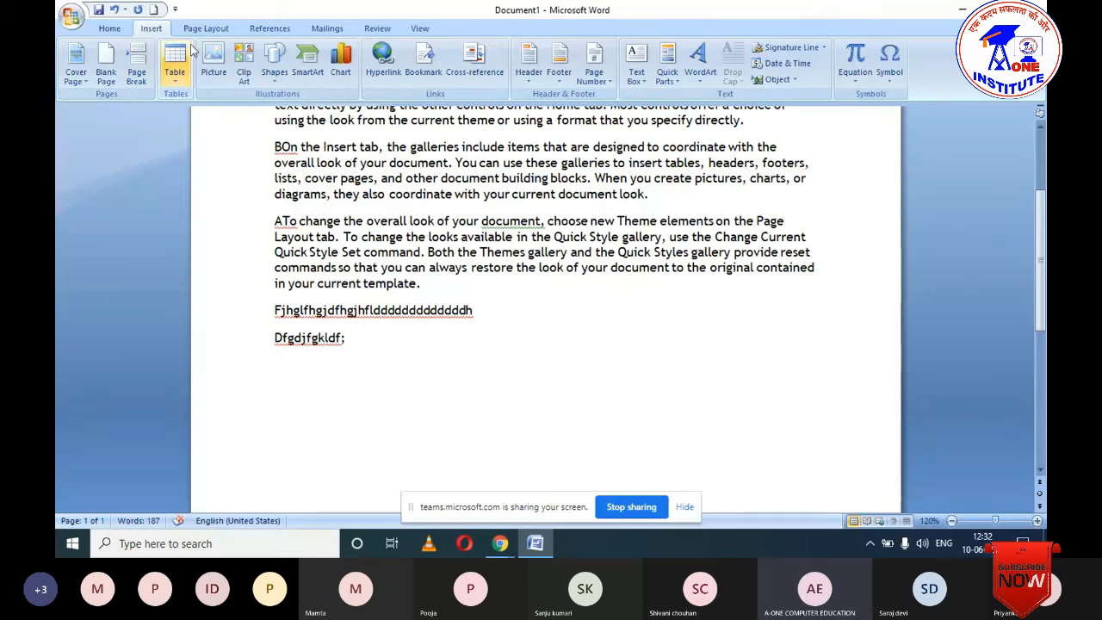
left_click(84, 80)
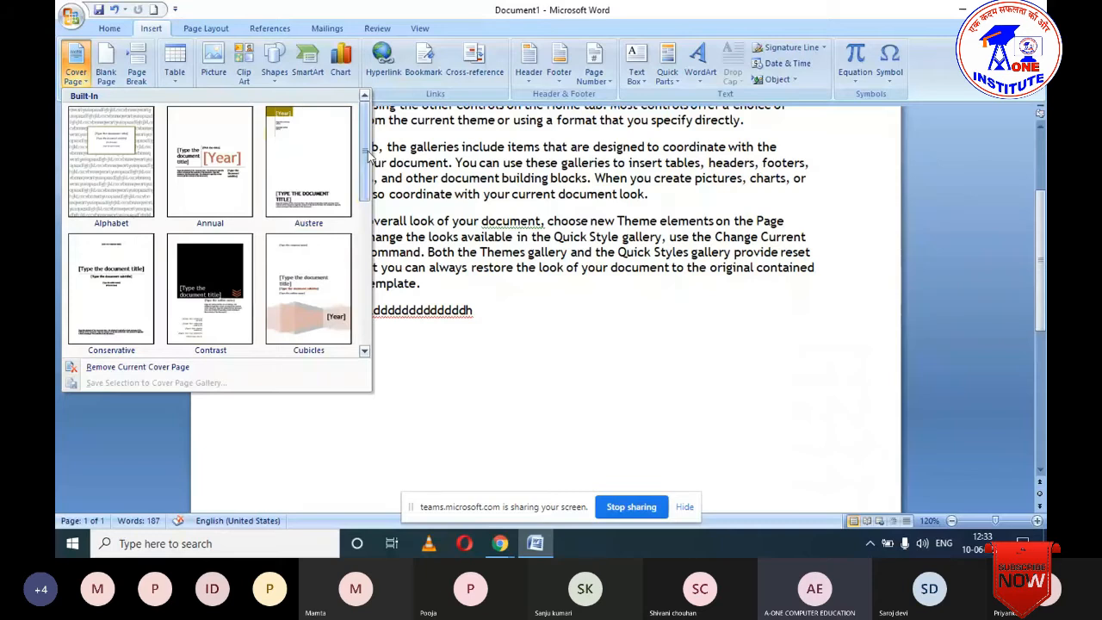
left_click_drag(367, 153, 363, 315)
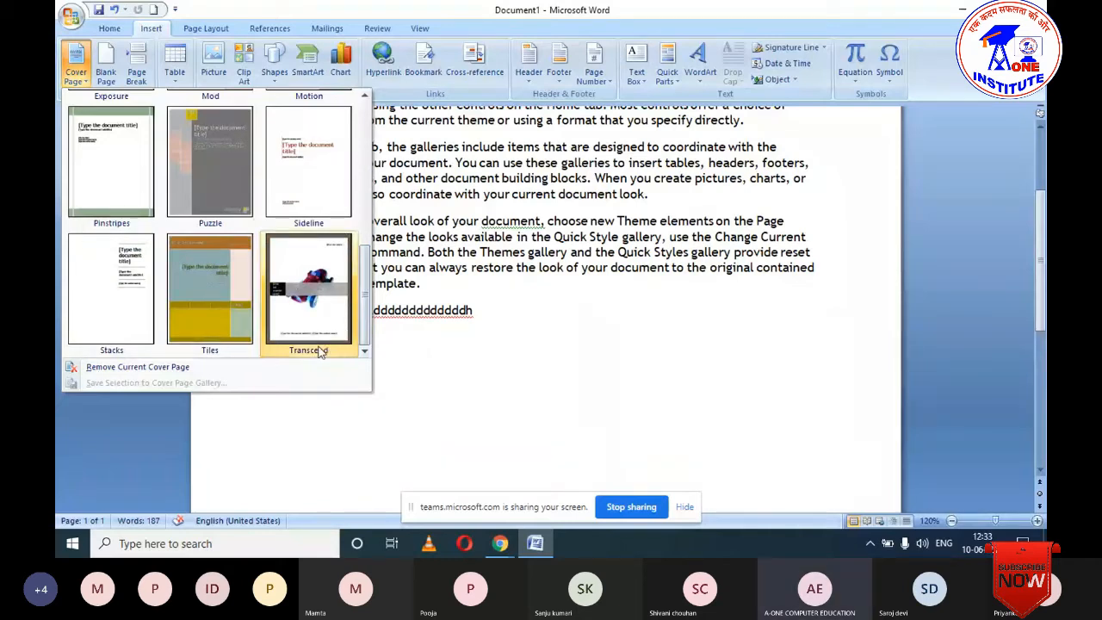
left_click(231, 294)
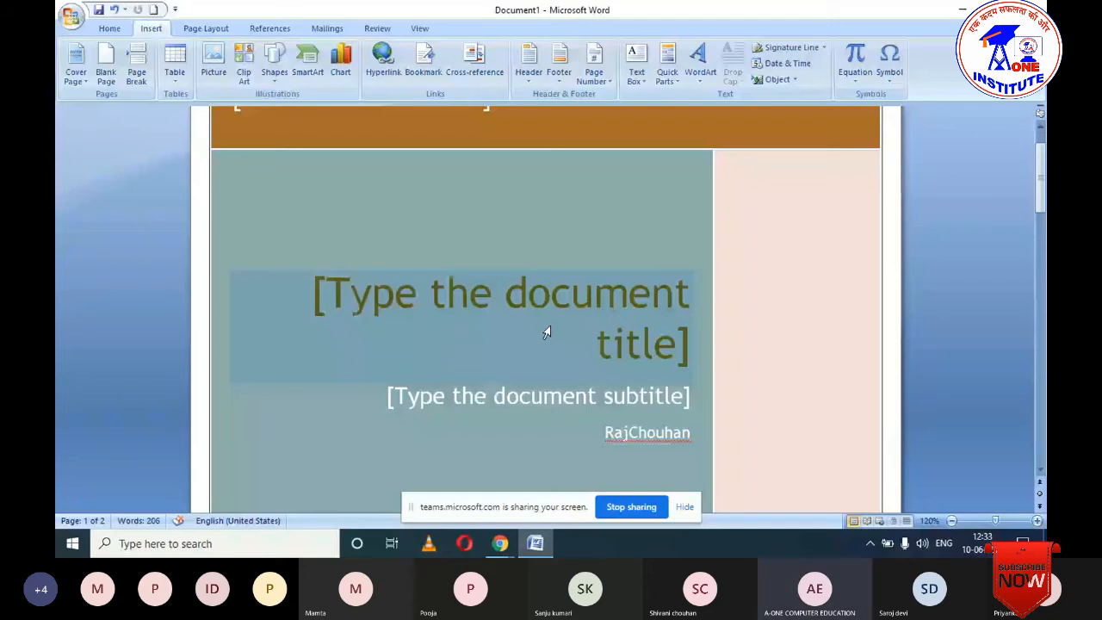
scroll(545, 328, "down", 3)
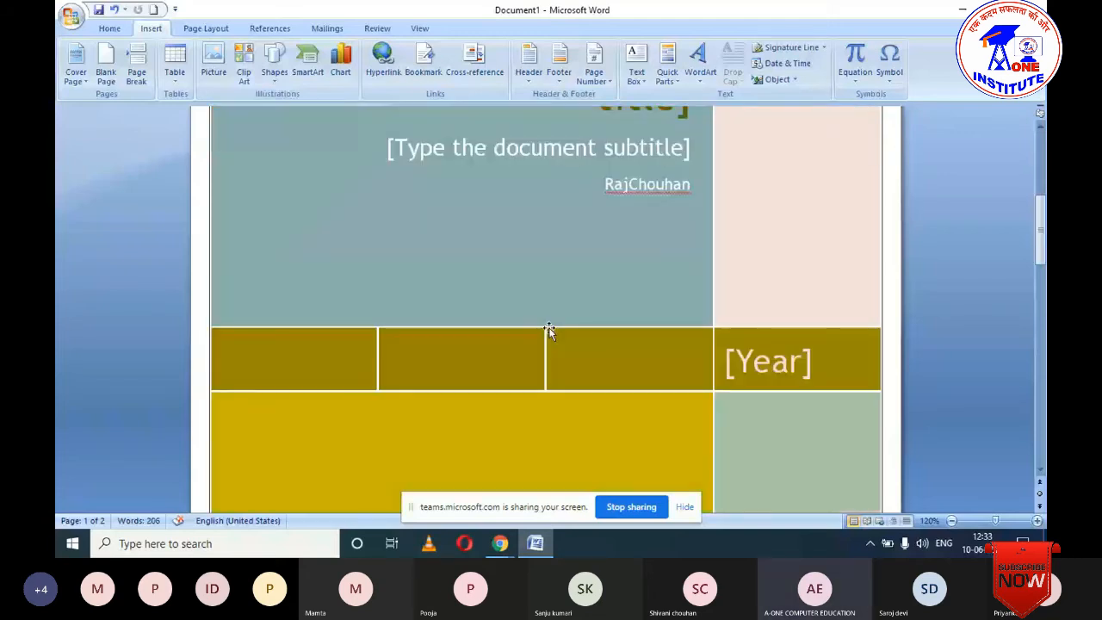
scroll(549, 330, "up", 6)
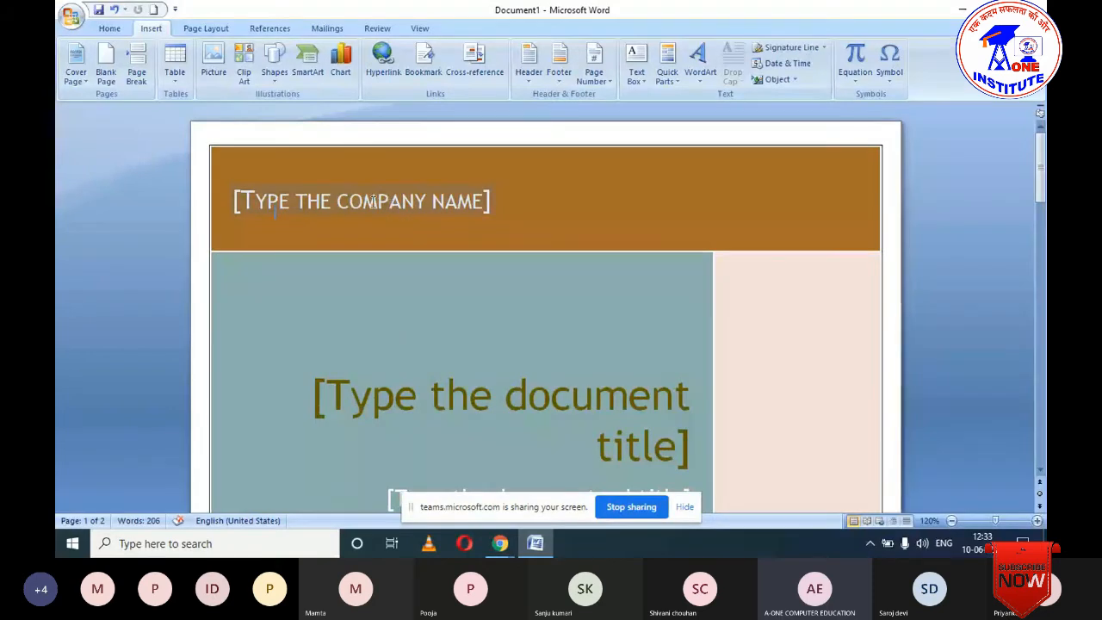
left_click(379, 200)
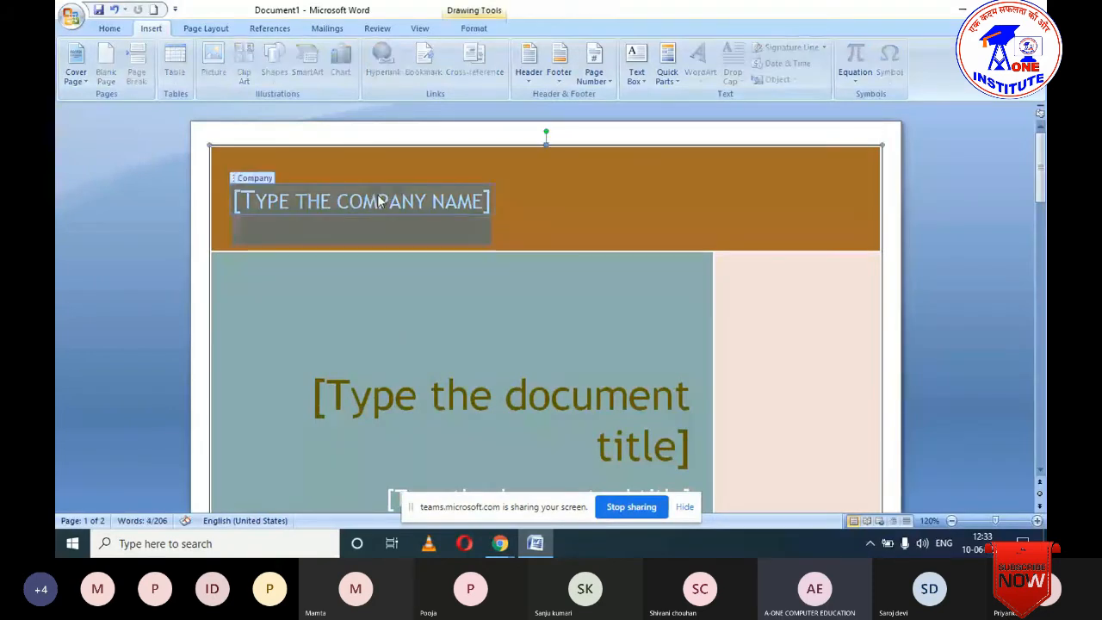
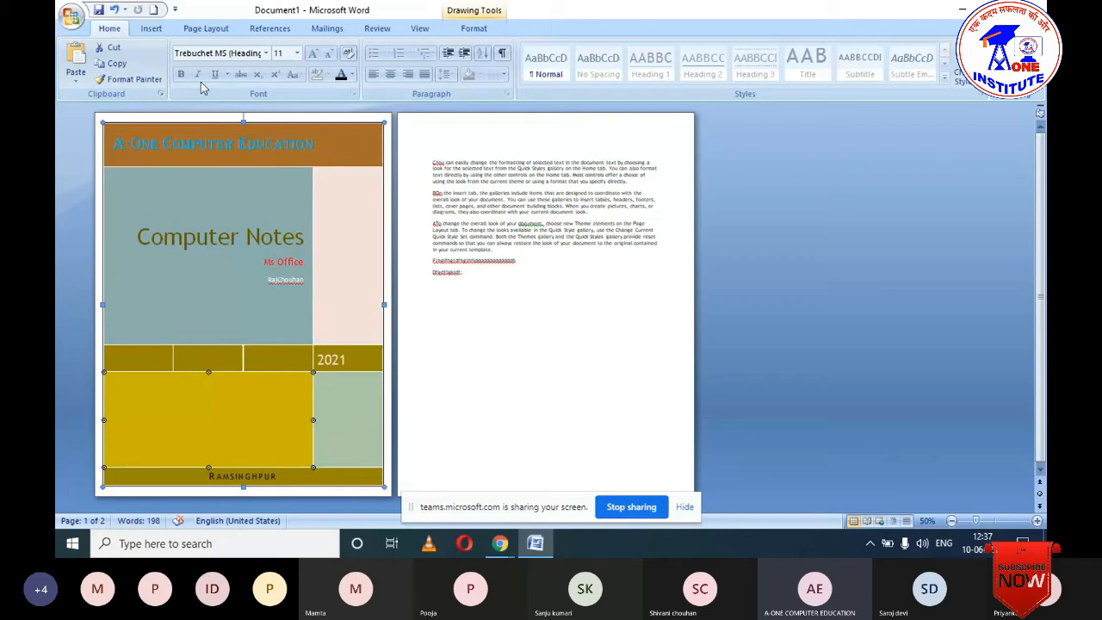
Step: Replace the Tiles cover page with the built-in Transcend cover page
left_click(150, 28)
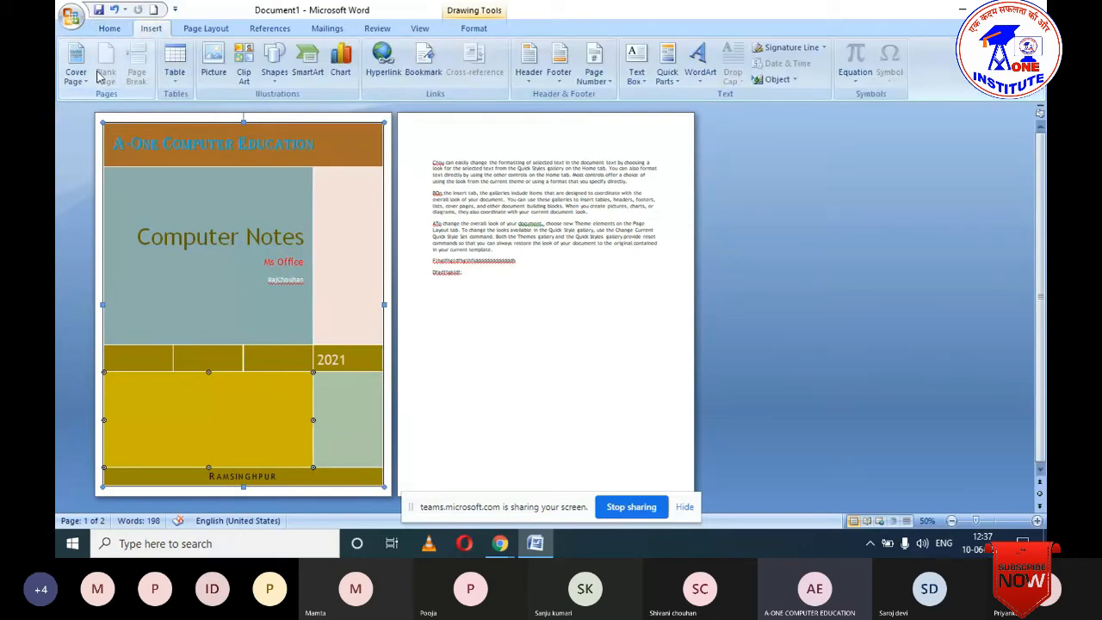
left_click(76, 62)
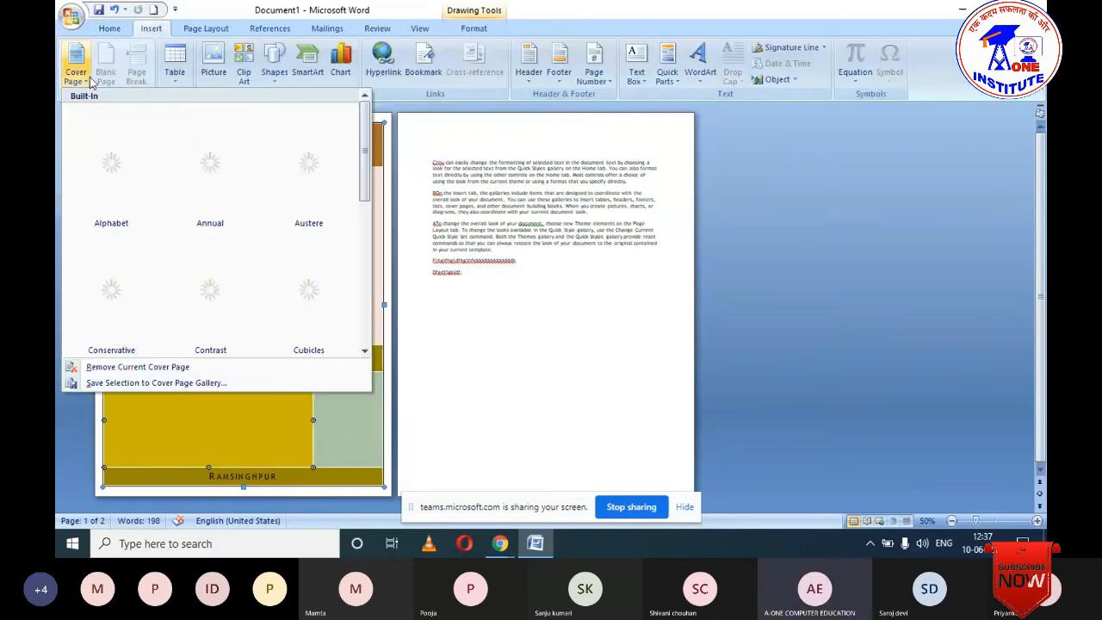
scroll(189, 237, "down", 3)
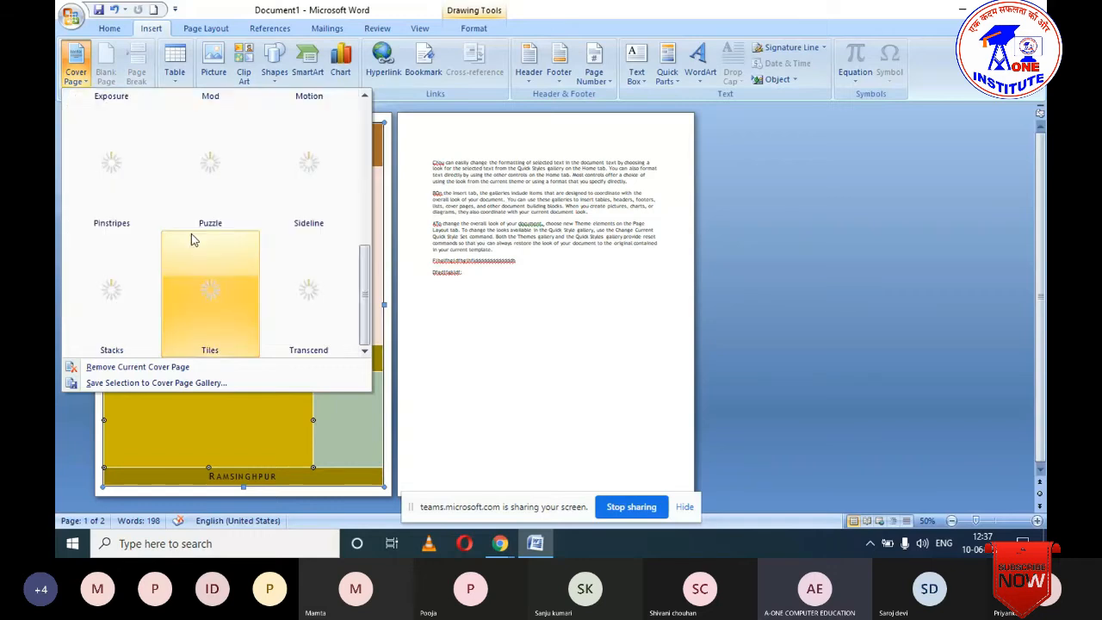
left_click(300, 291)
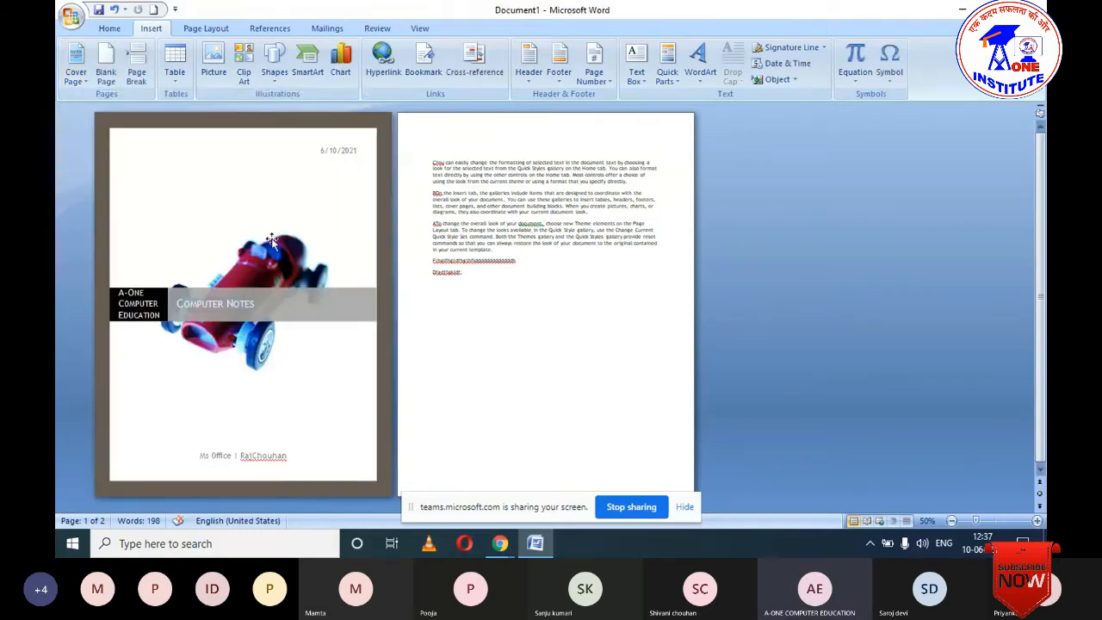
Step: Examine the Transcend cover page from its date down to the subtitle and author line
scroll(285, 284, "up", 5)
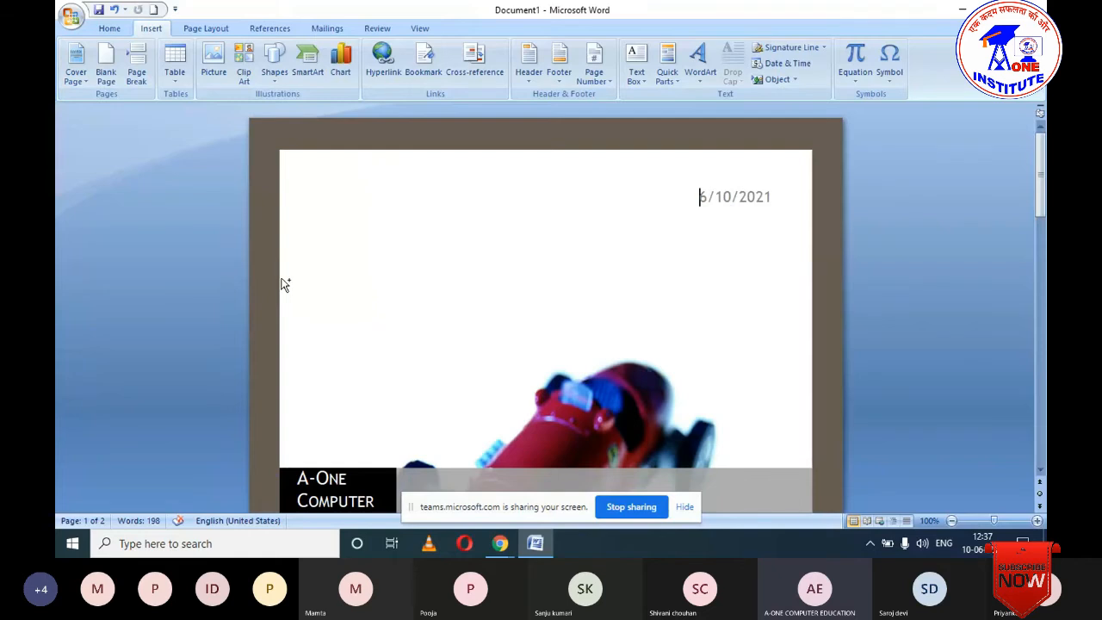
scroll(312, 281, "down", 2)
scroll(313, 282, "up", 2)
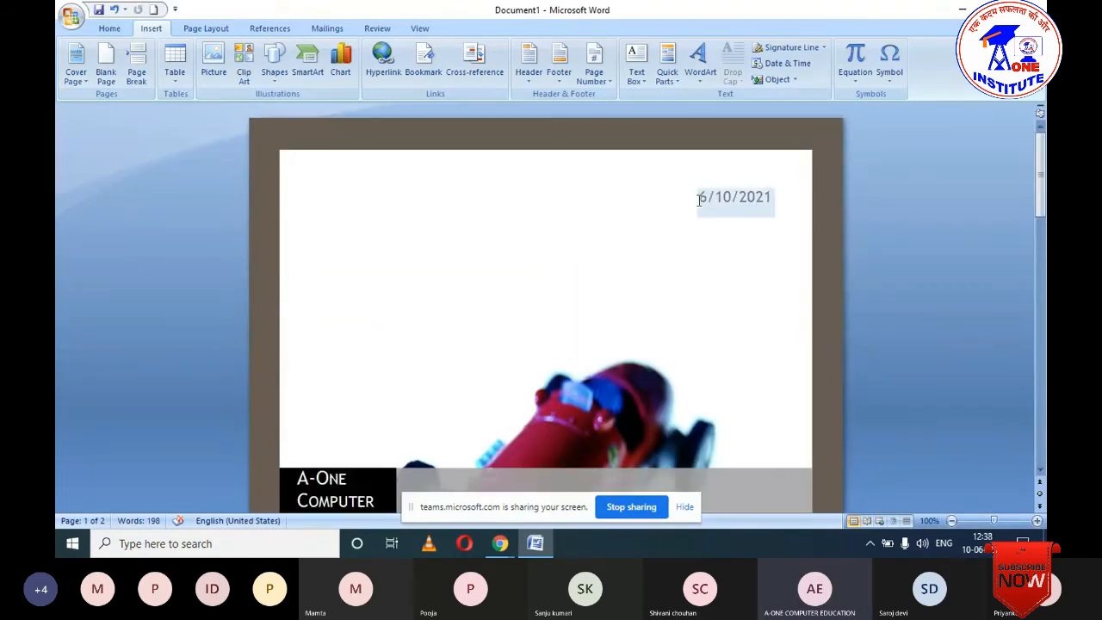
scroll(330, 455, "down", 2)
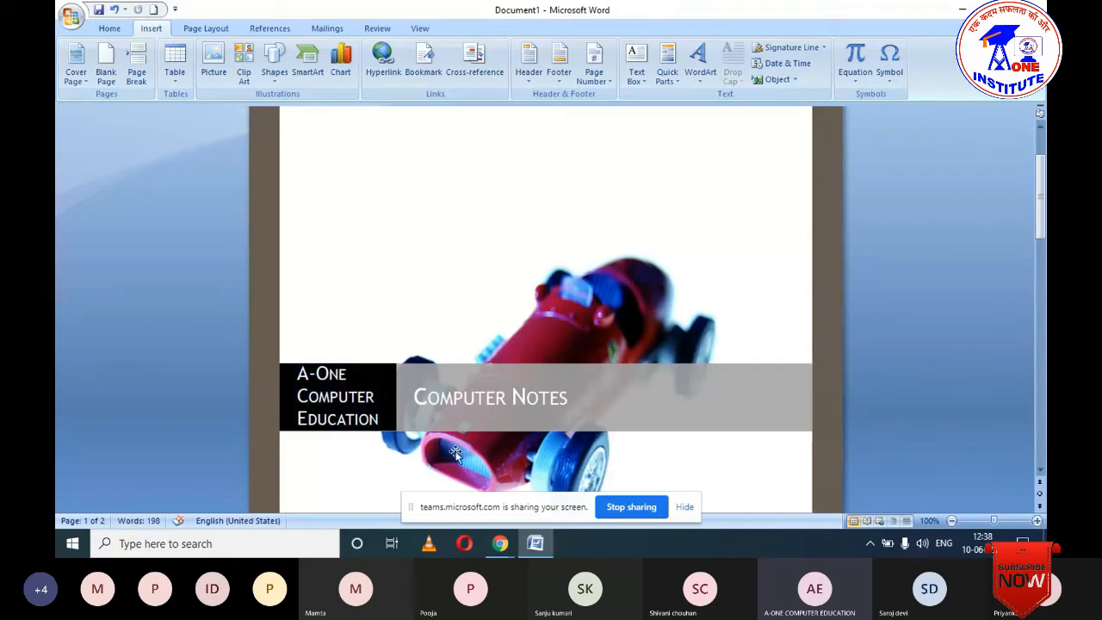
scroll(522, 453, "down", 5)
scroll(519, 454, "down", 2)
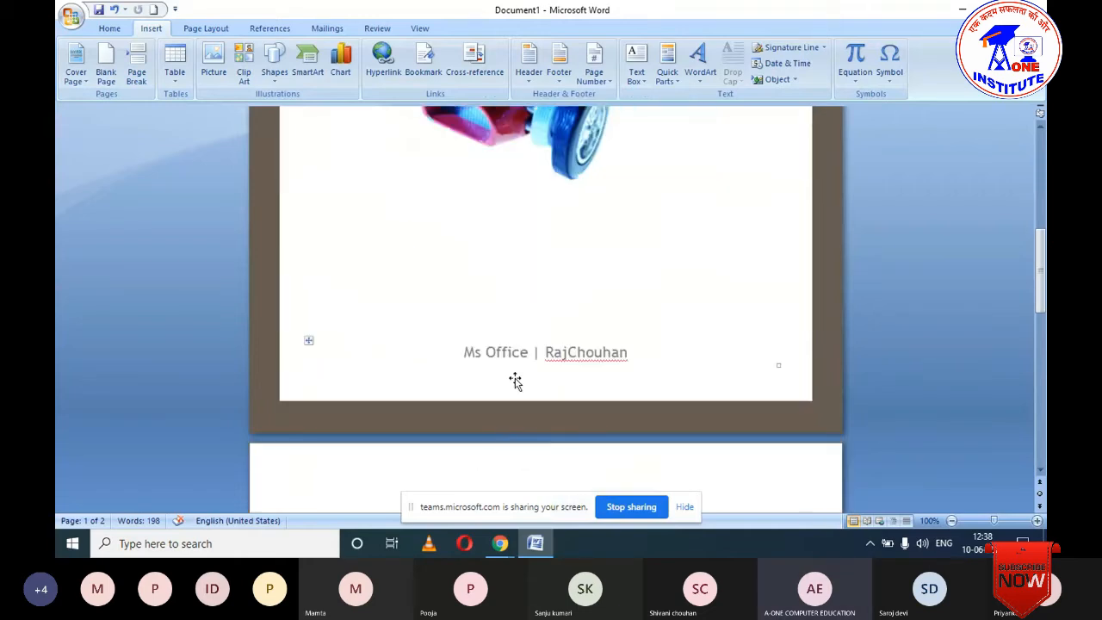
scroll(546, 333, "up", 7)
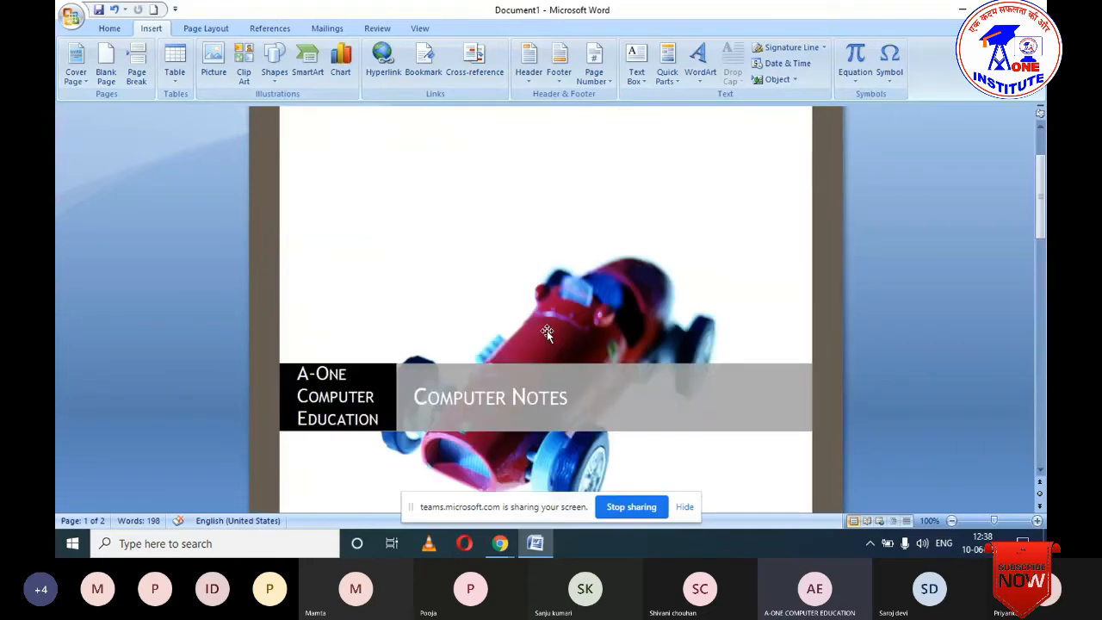
scroll(546, 333, "up", 2)
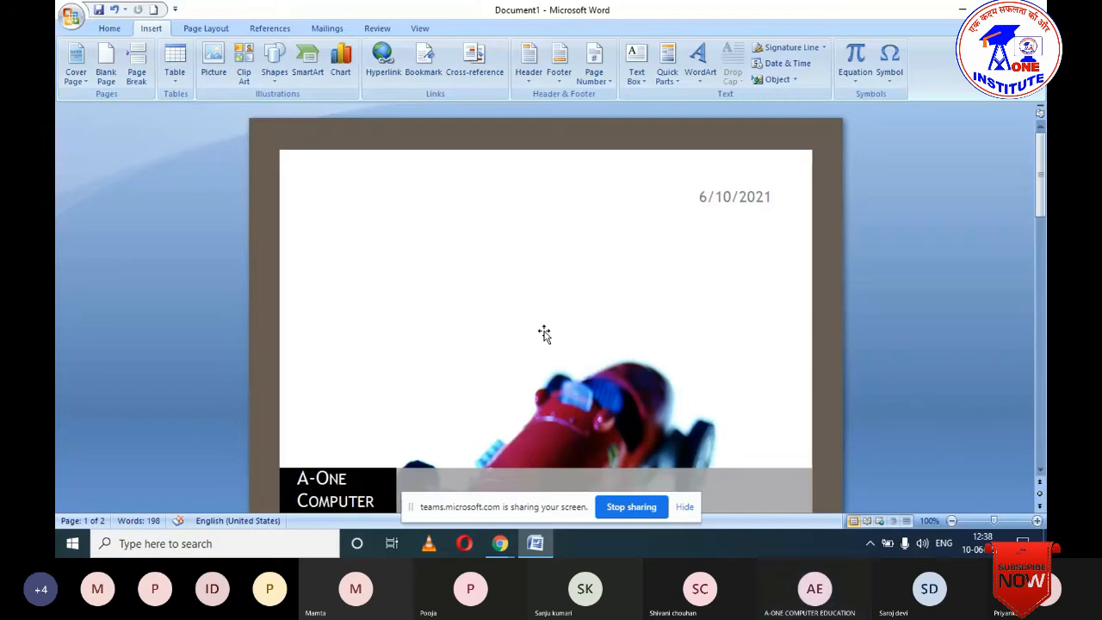
Step: Remove the current cover page from the document
left_click(84, 79)
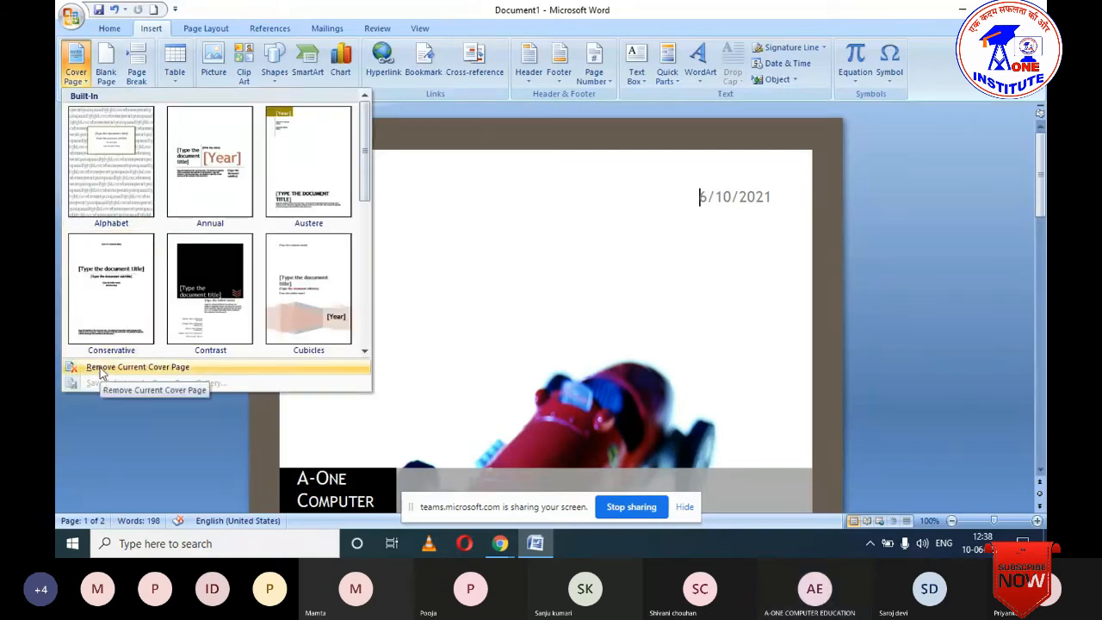
left_click(155, 370)
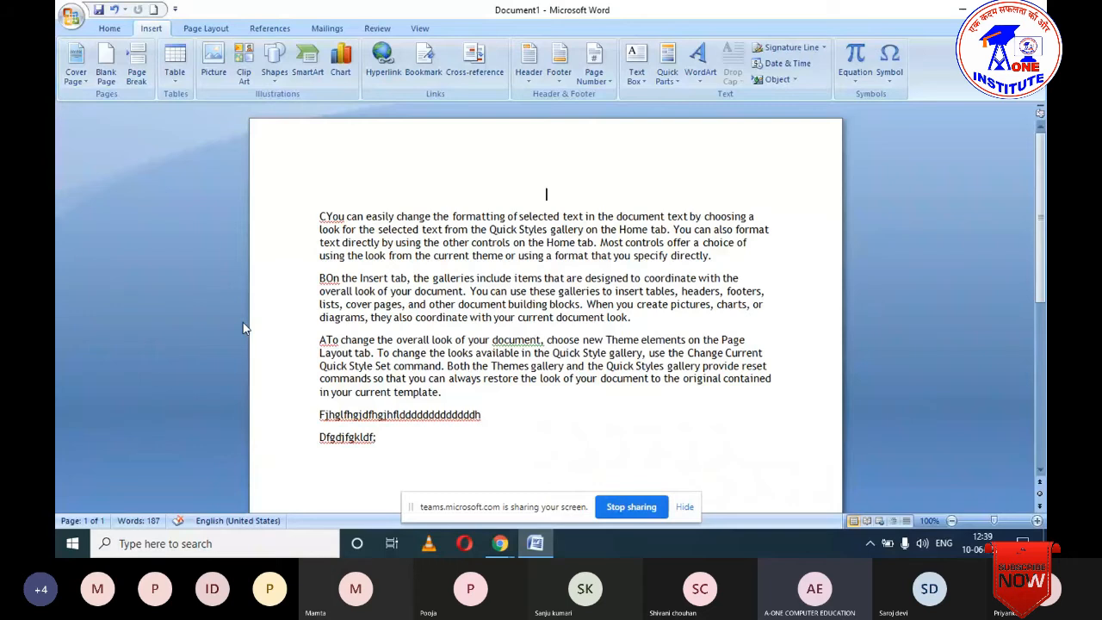
Step: Append "fhdgkhjkfg" to the last line of text and add a new paragraph reading "dfglkfdgldfkg"
scroll(243, 328, "down", 2)
scroll(242, 332, "down", 1)
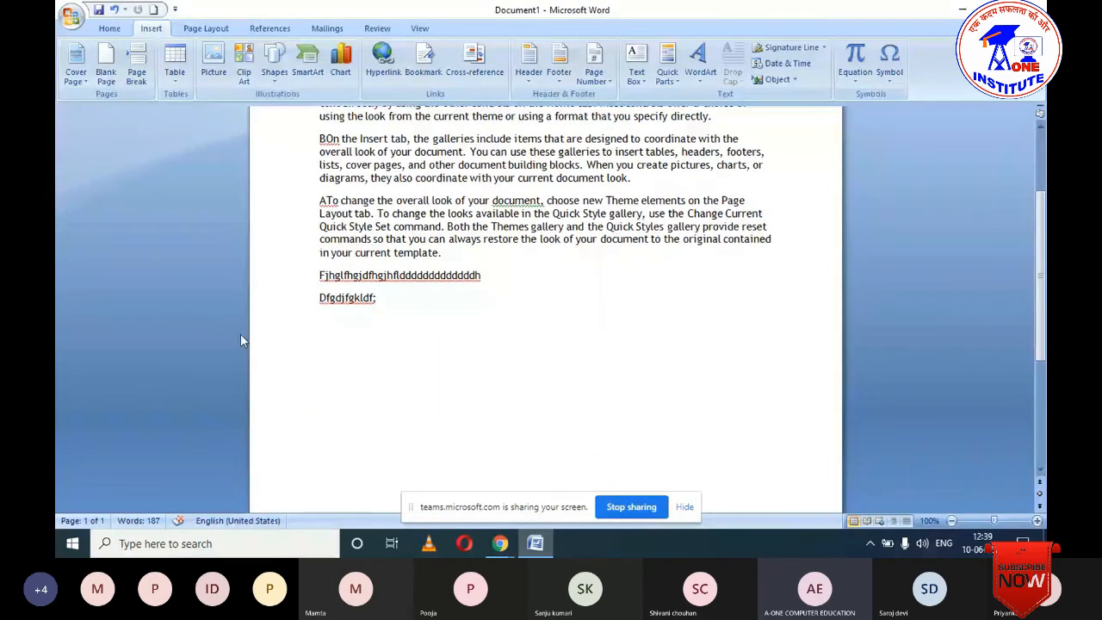
scroll(330, 354, "down", 1)
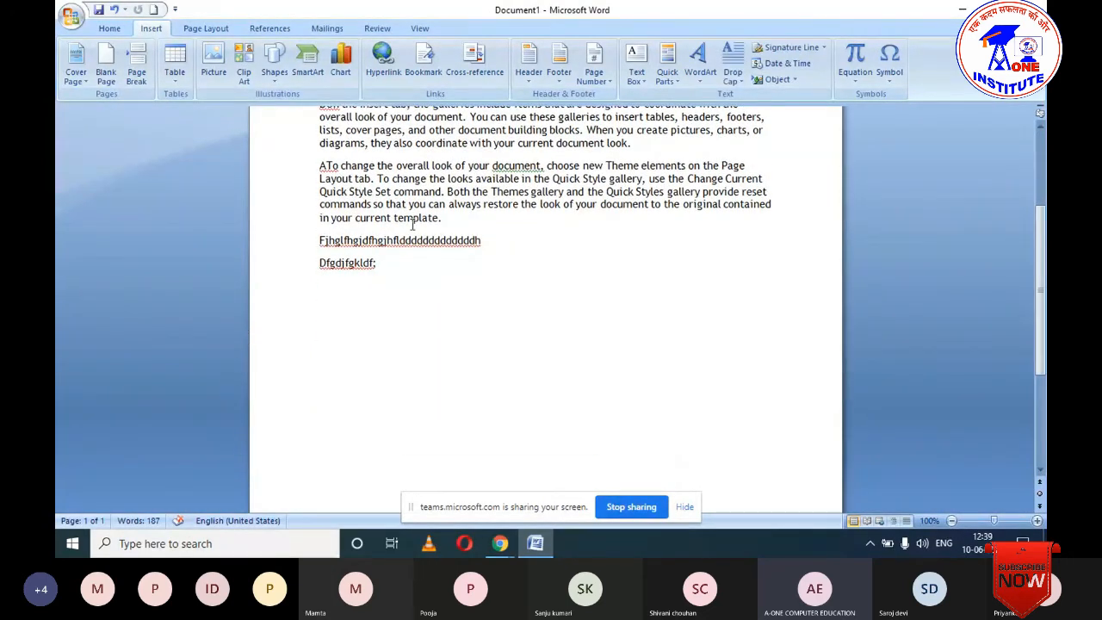
scroll(413, 226, "up", 1)
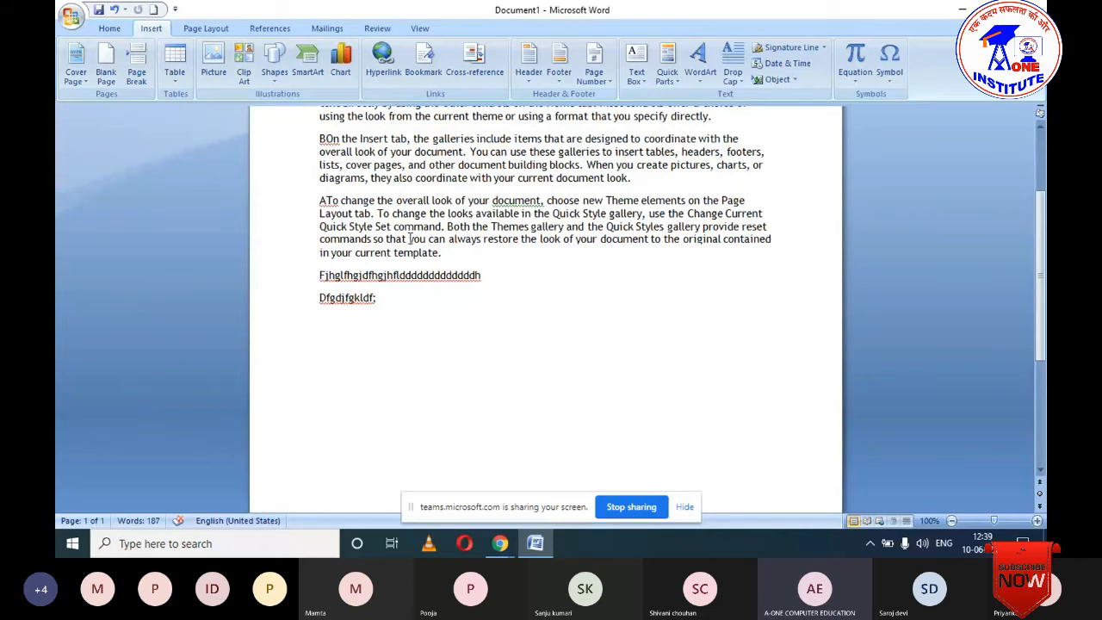
scroll(410, 238, "down", 1)
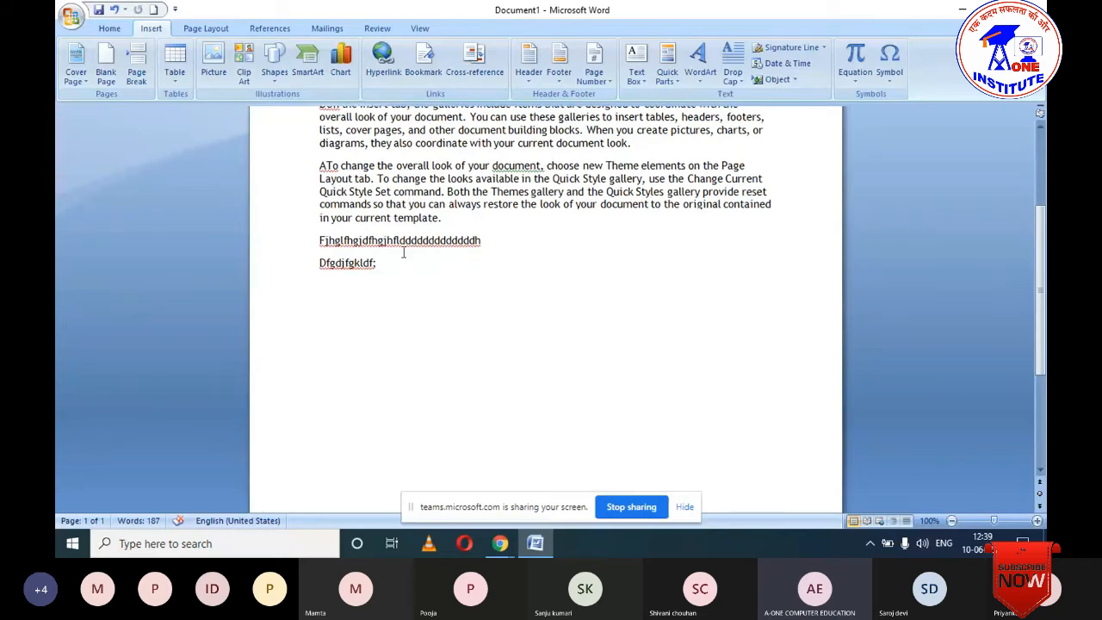
type("fhdgkhkfg")
key("Return")
type("dfglkfdgl")
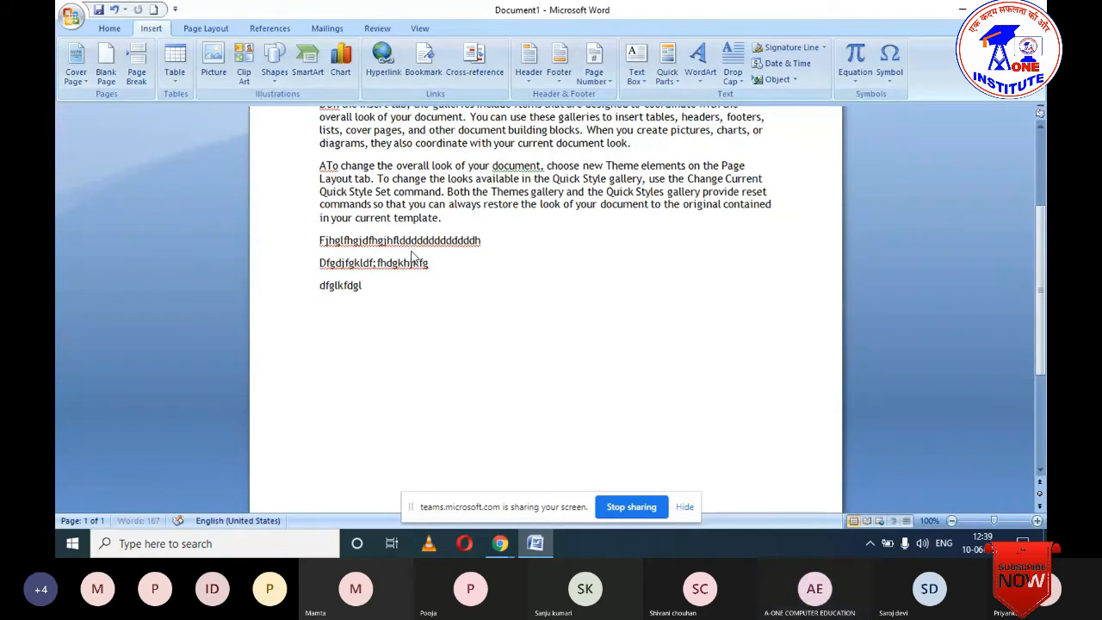
type("dfkg")
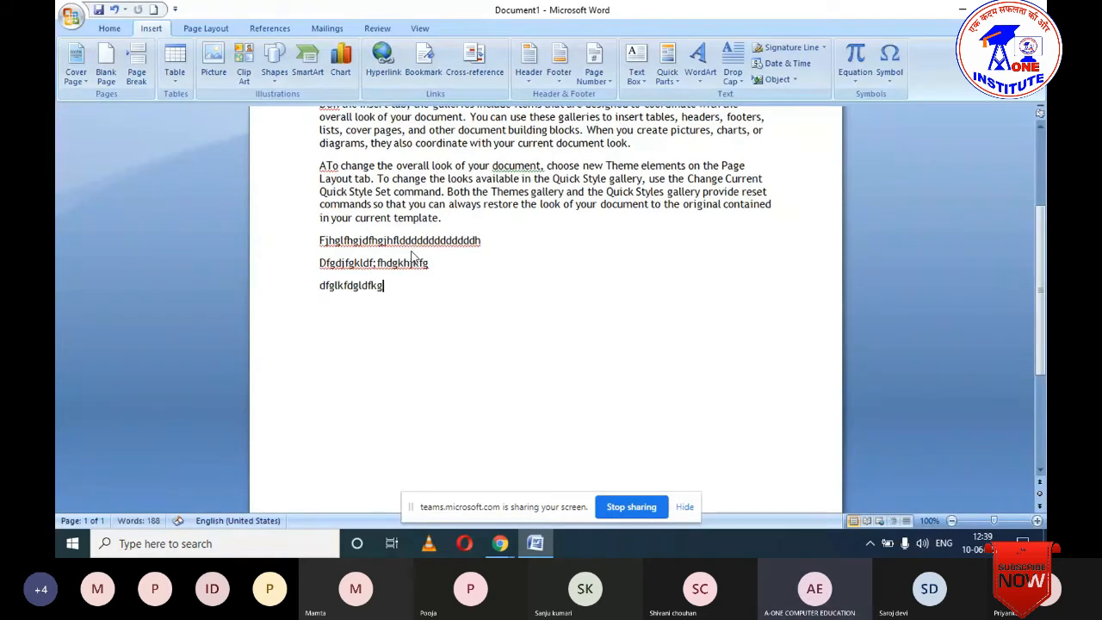
Step: Add empty paragraphs after the last line of text until the document runs onto a second page
key("Return")
key("Return")
key("Return")
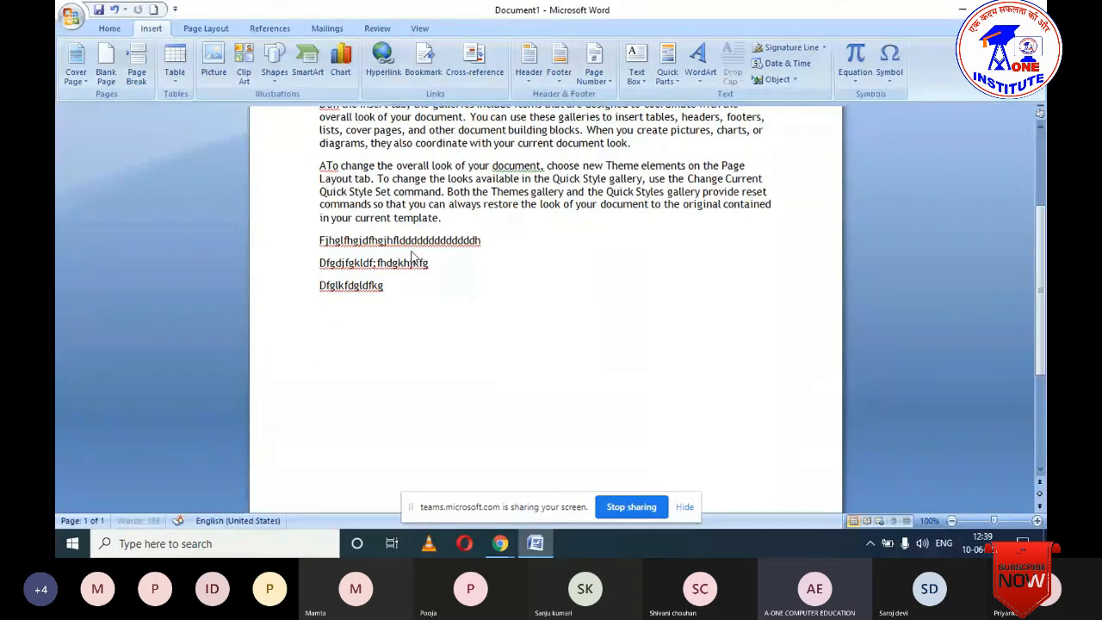
key("Return")
key("Return")
key("Return")
key("Return")
key("Return")
key("Return")
key("Return")
key("Return")
key("Return")
key("Return")
key("Return")
key("Return")
key("Return")
key("Return")
key("Return")
key("Return")
key("Return")
key("Return")
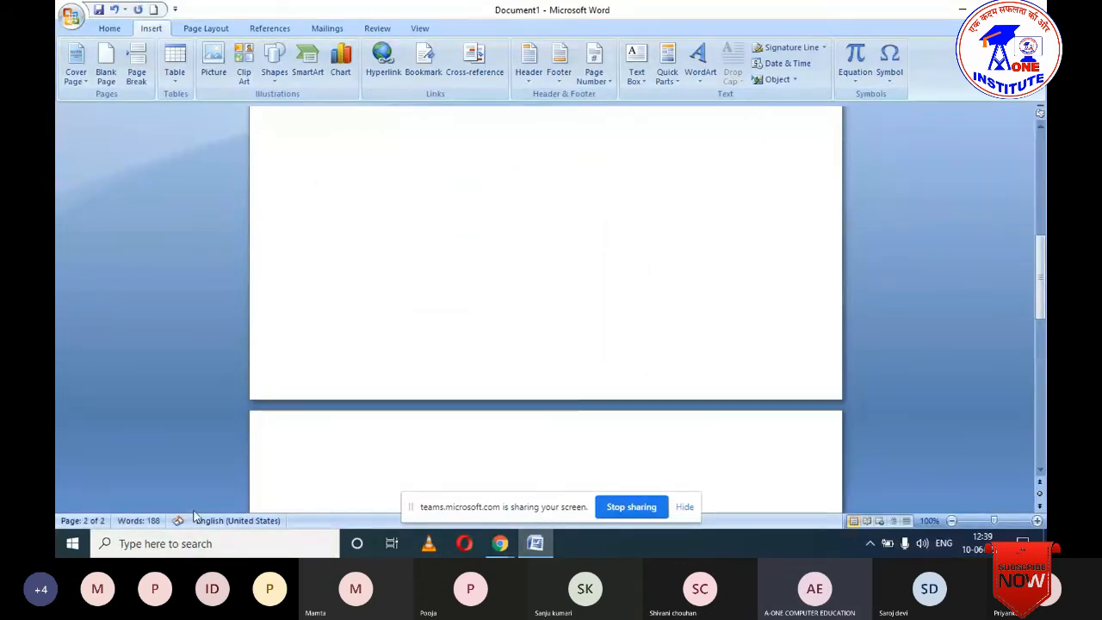
Step: Insert a blank page before the first paragraph, which begins "CYou can easily change"
scroll(488, 347, "down", 2)
scroll(488, 348, "down", 3)
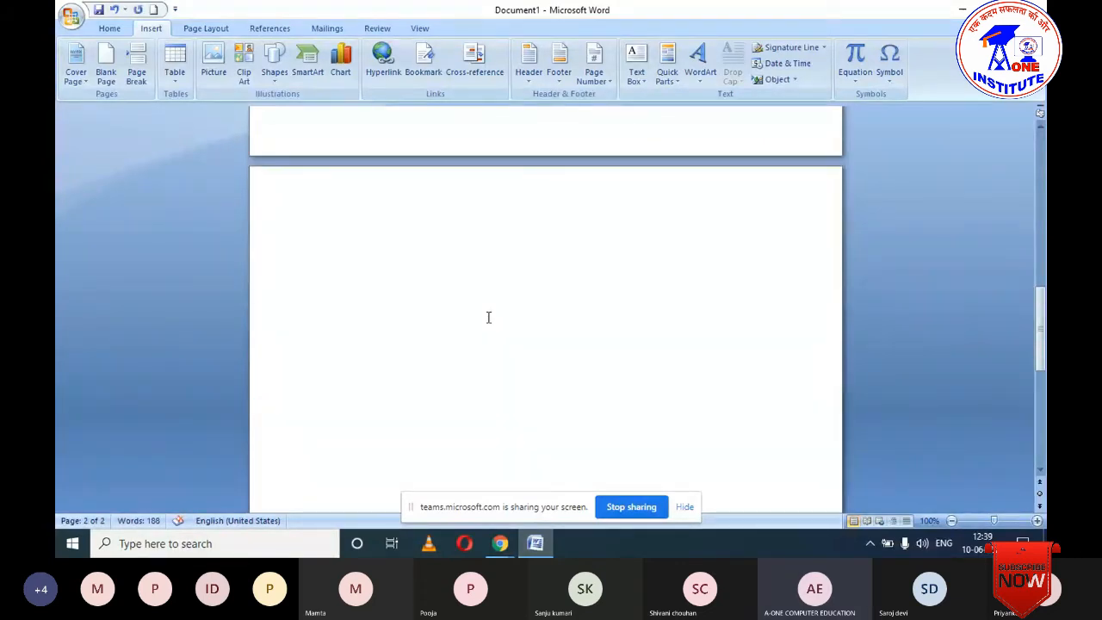
scroll(481, 326, "up", 4)
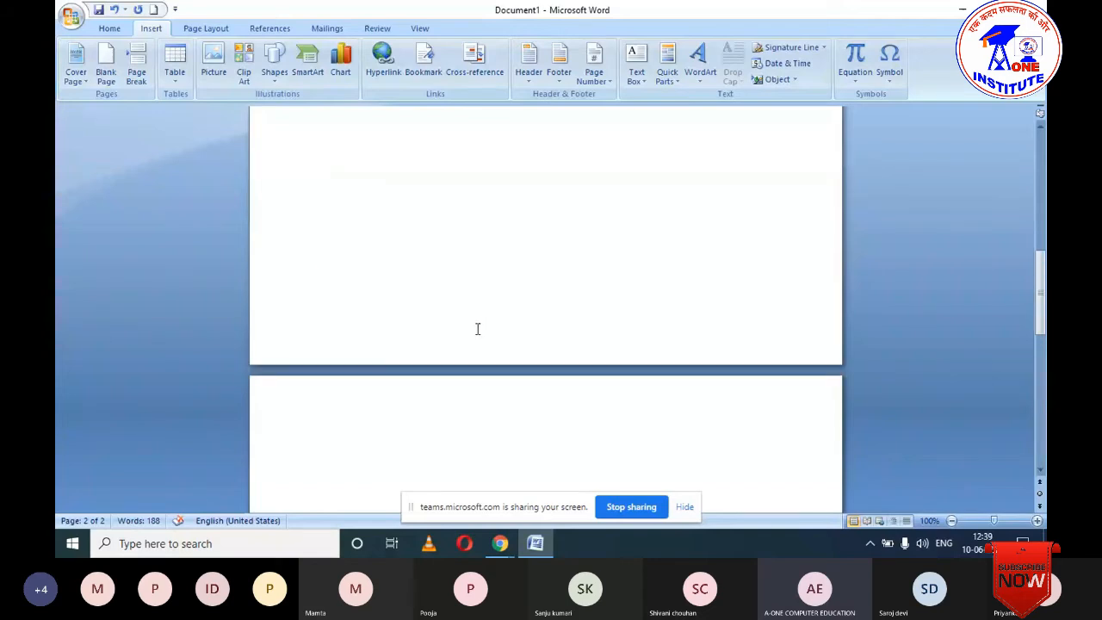
scroll(477, 329, "up", 3)
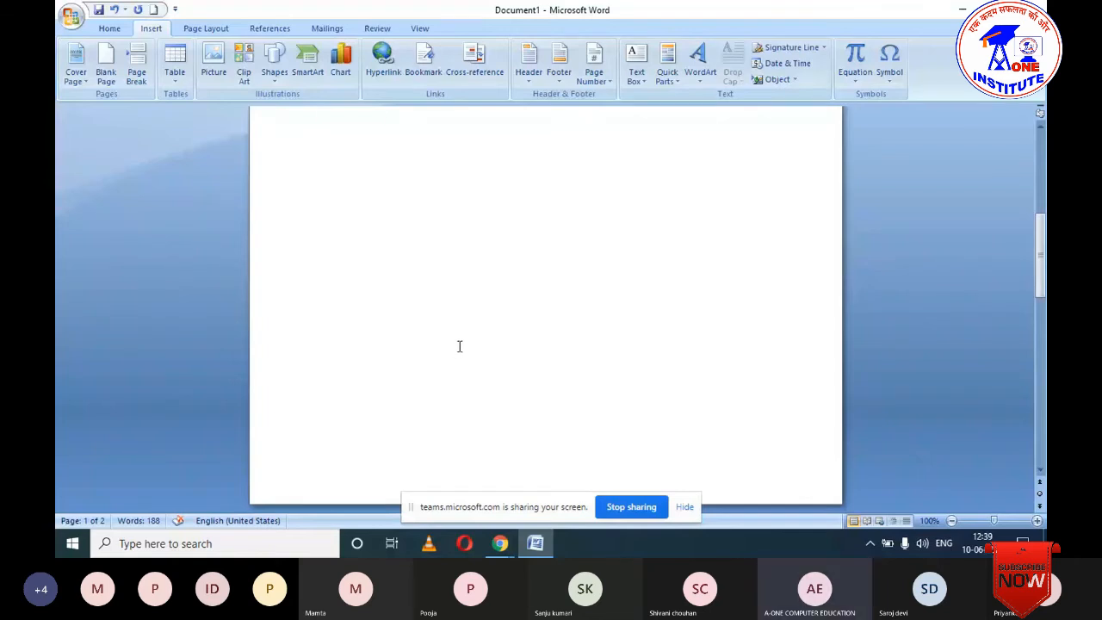
scroll(459, 346, "up", 5)
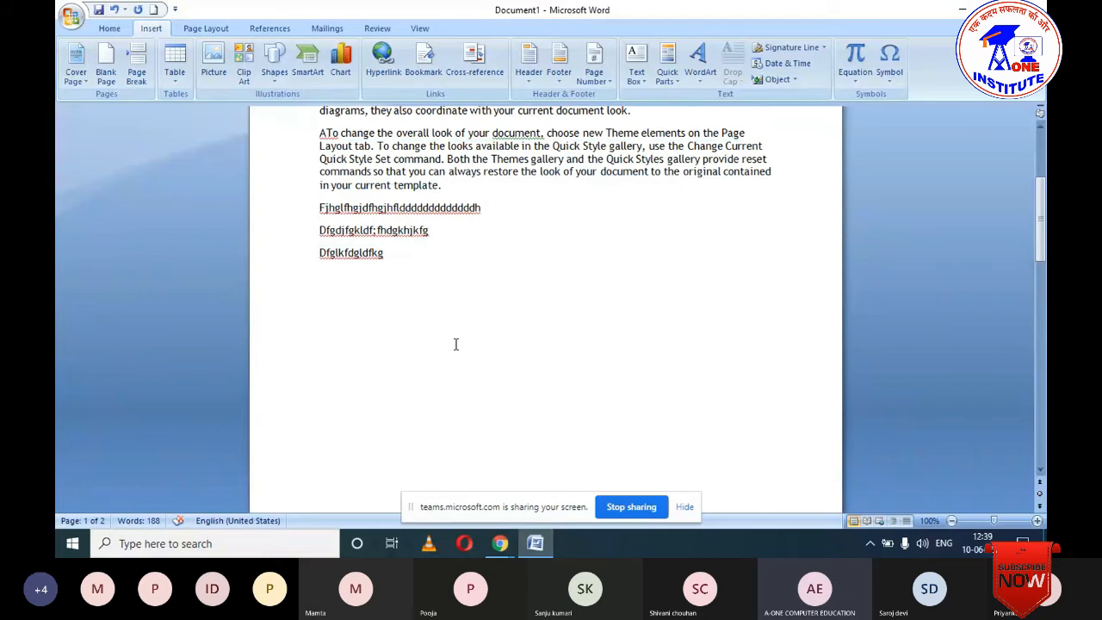
scroll(457, 345, "up", 4)
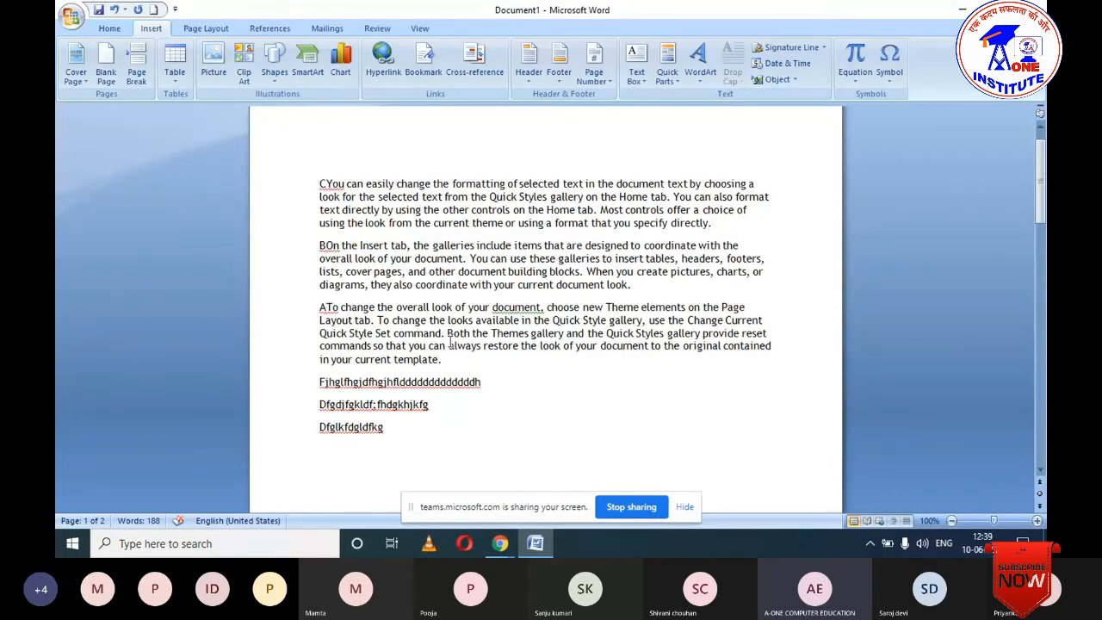
scroll(345, 318, "up", 1)
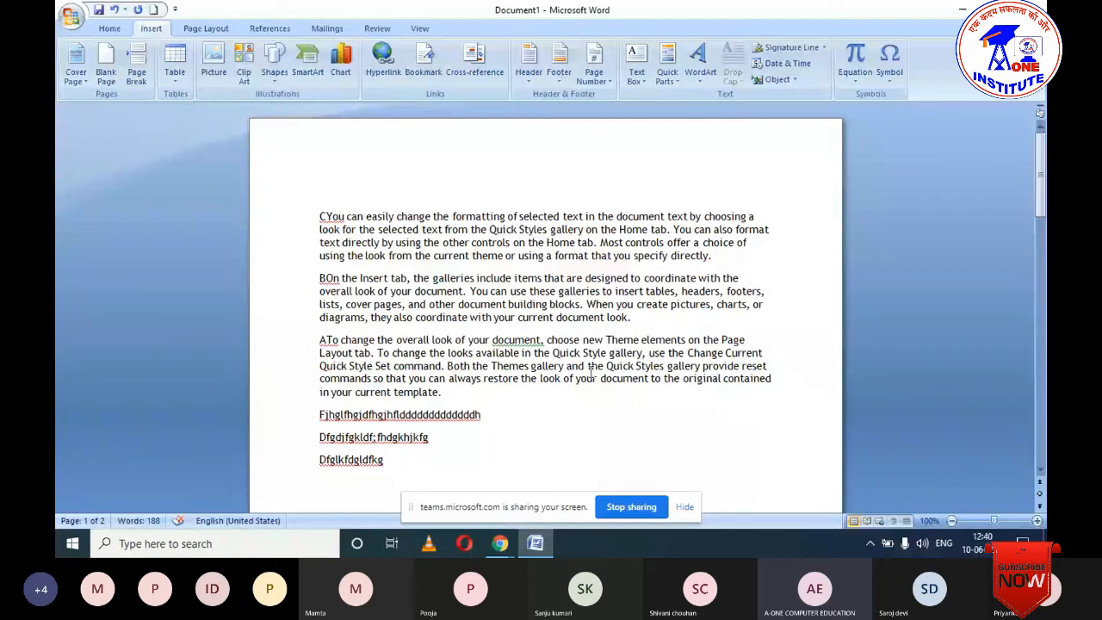
left_click(318, 216)
left_click(105, 74)
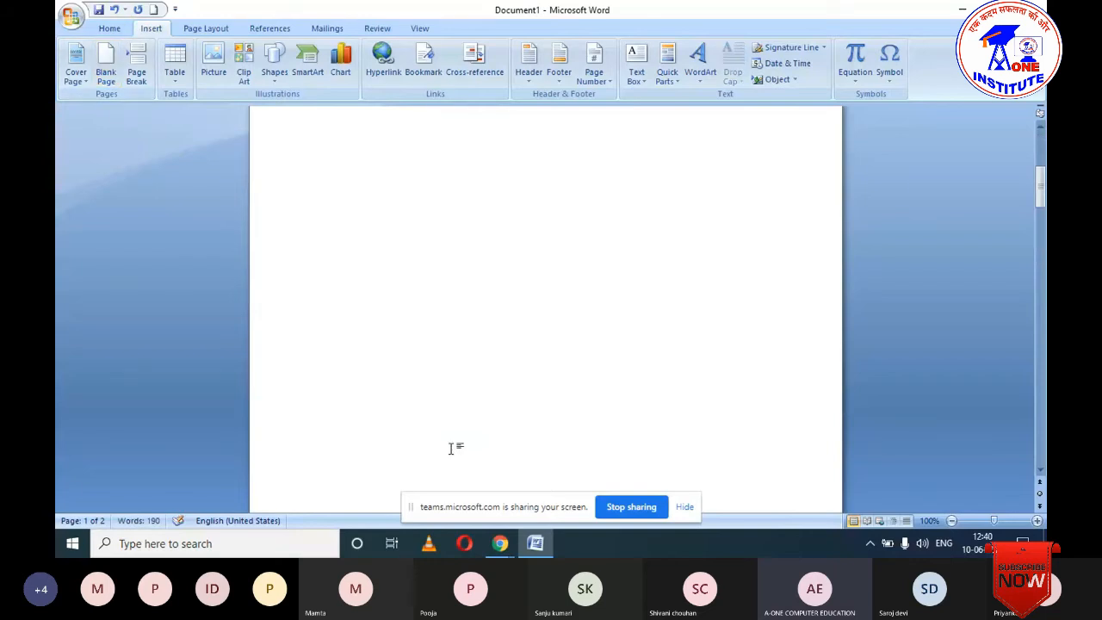
Step: Look through the pages around the blank page inserted before the first paragraph and undo that insertion
scroll(465, 423, "down", 5)
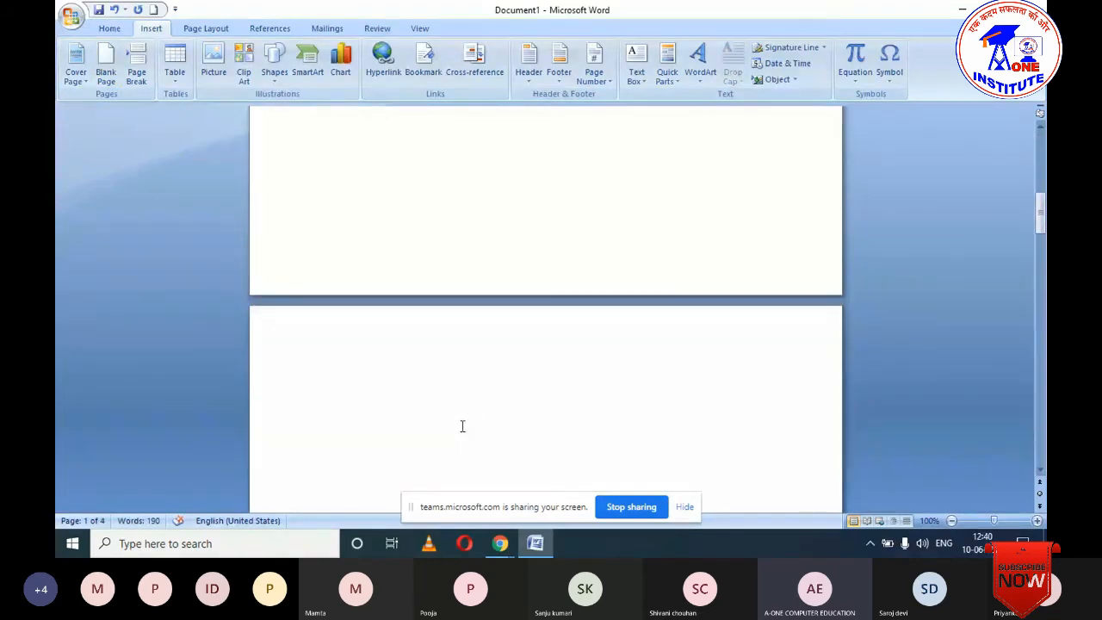
scroll(459, 430, "down", 5)
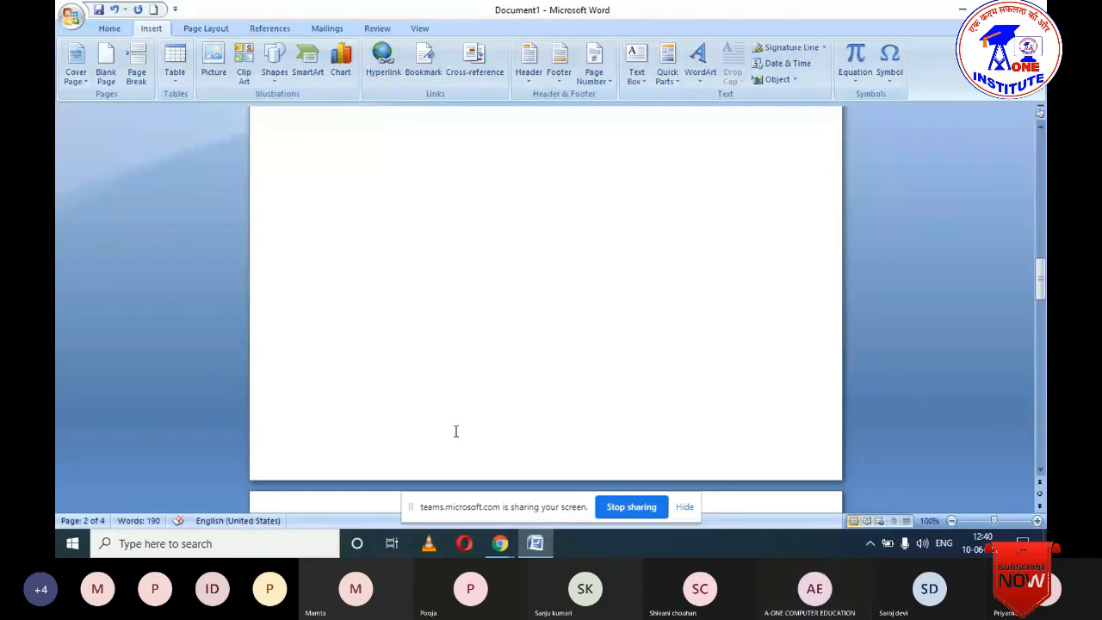
scroll(456, 431, "down", 5)
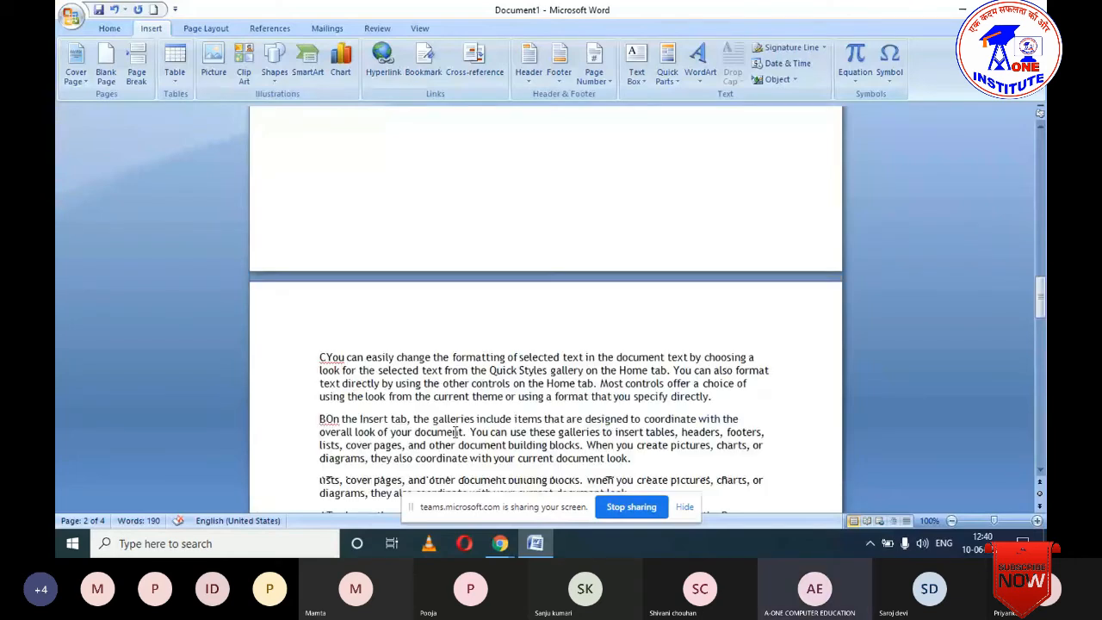
scroll(455, 431, "down", 15)
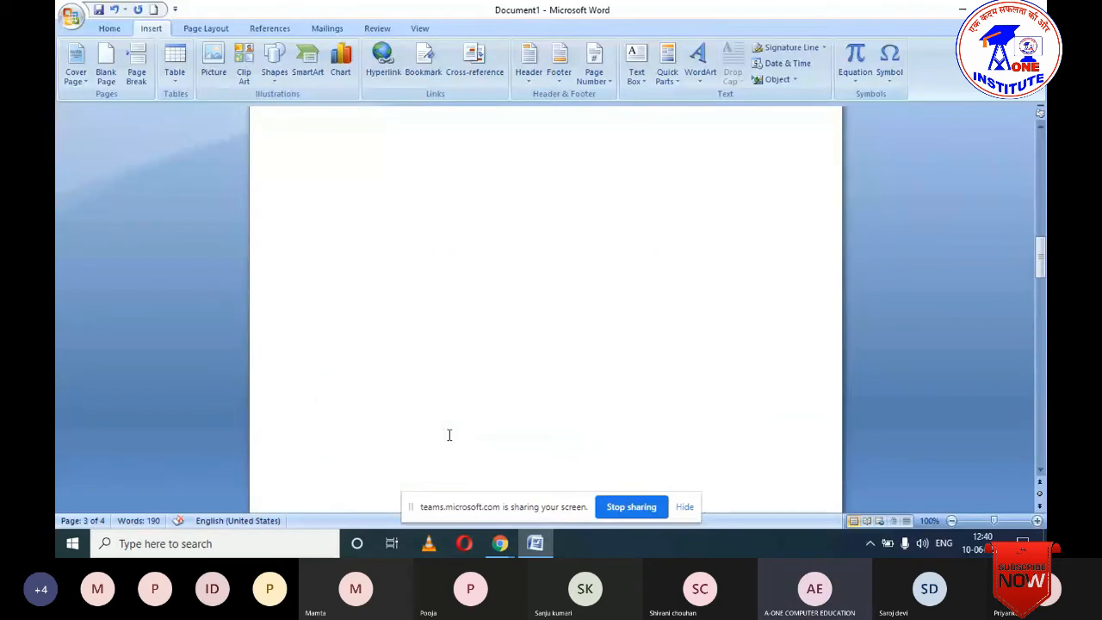
scroll(449, 435, "up", 10)
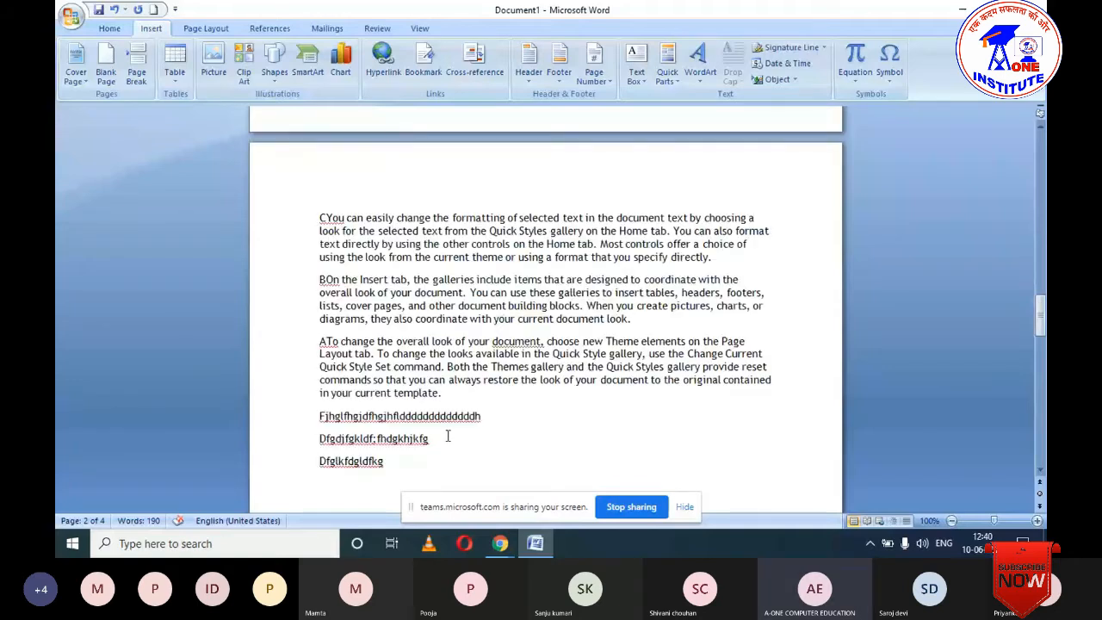
scroll(448, 437, "down", 2)
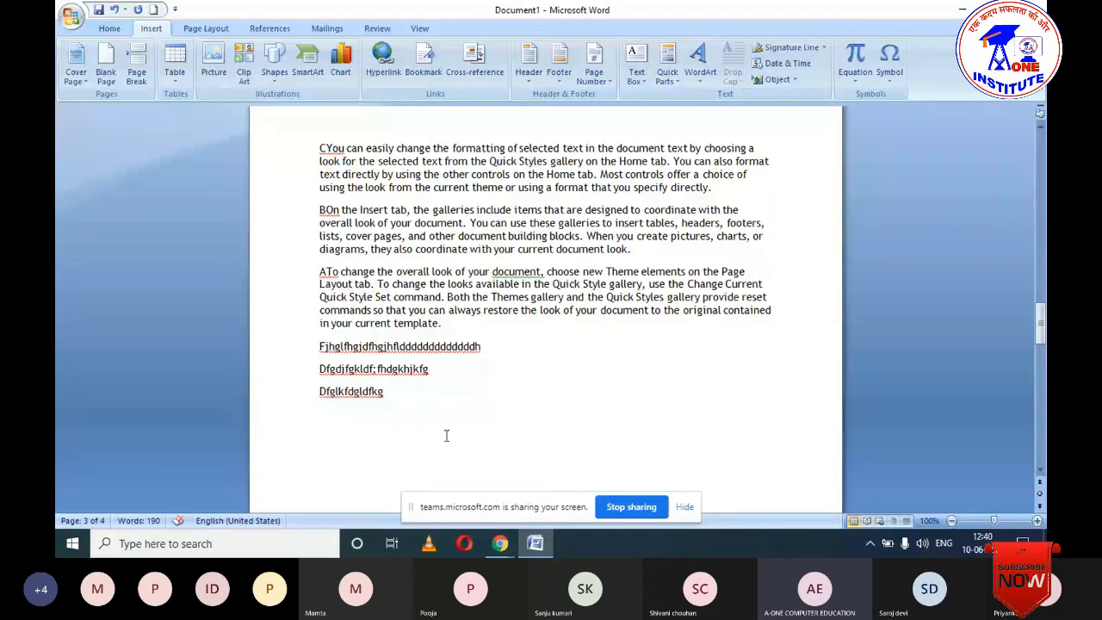
key("ctrl+z")
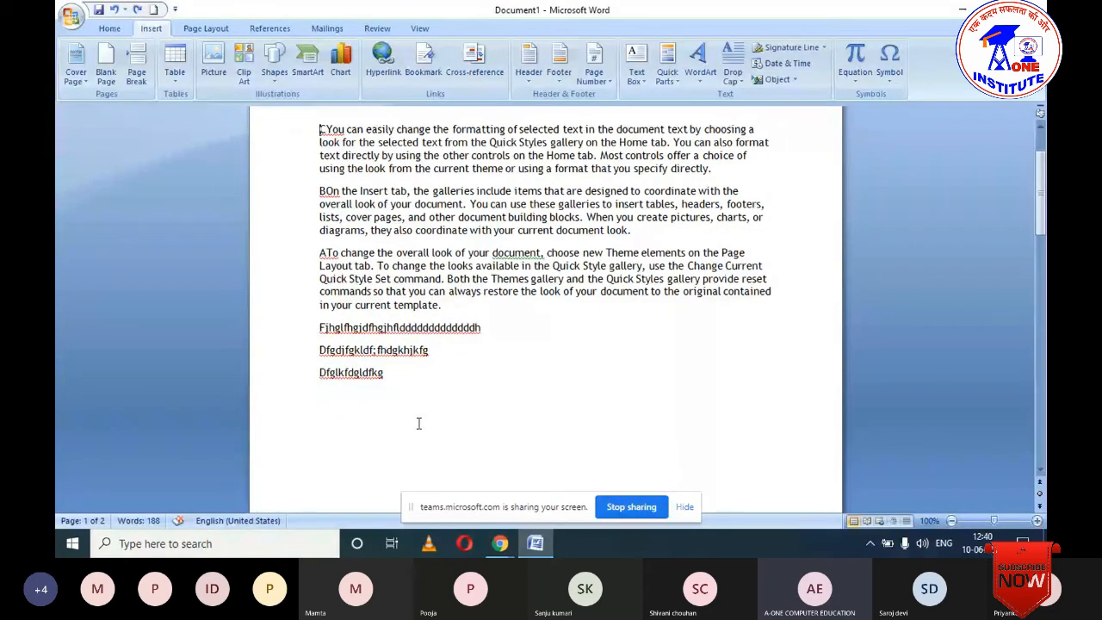
Step: Insert a blank page after the paragraph beginning "BOn the Insert tab" and review how the remaining text moves
scroll(628, 322, "up", 2)
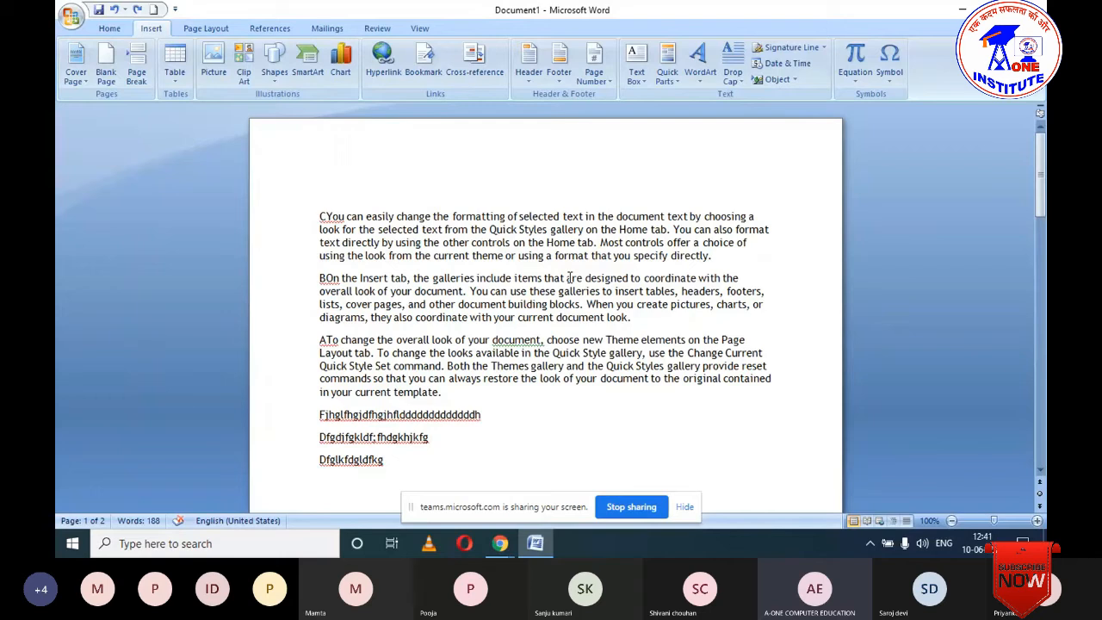
left_click(638, 325)
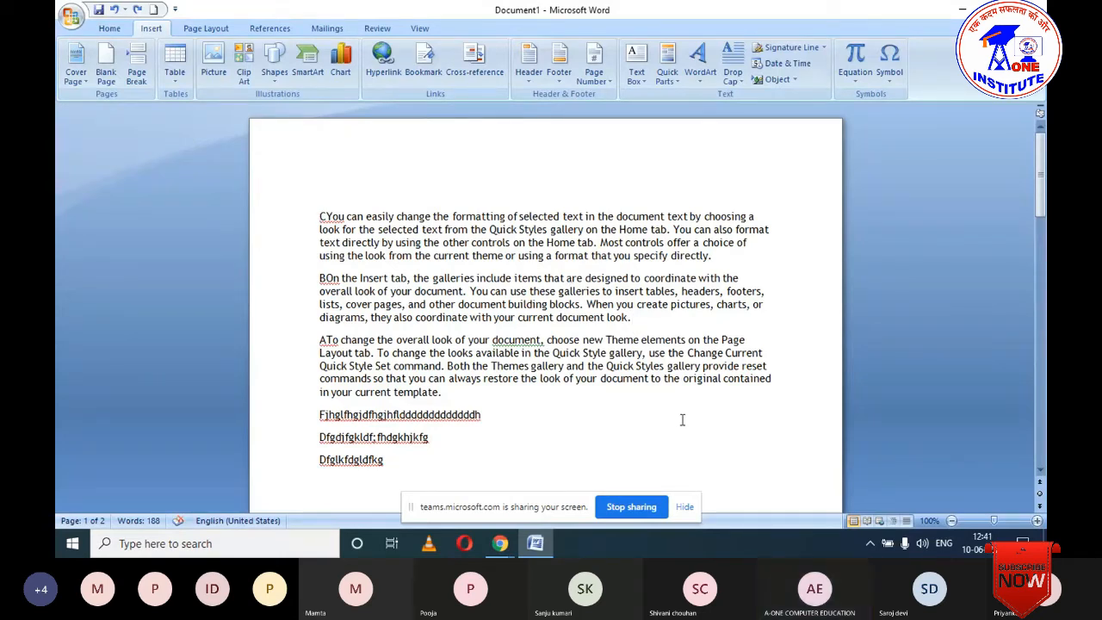
left_click(112, 79)
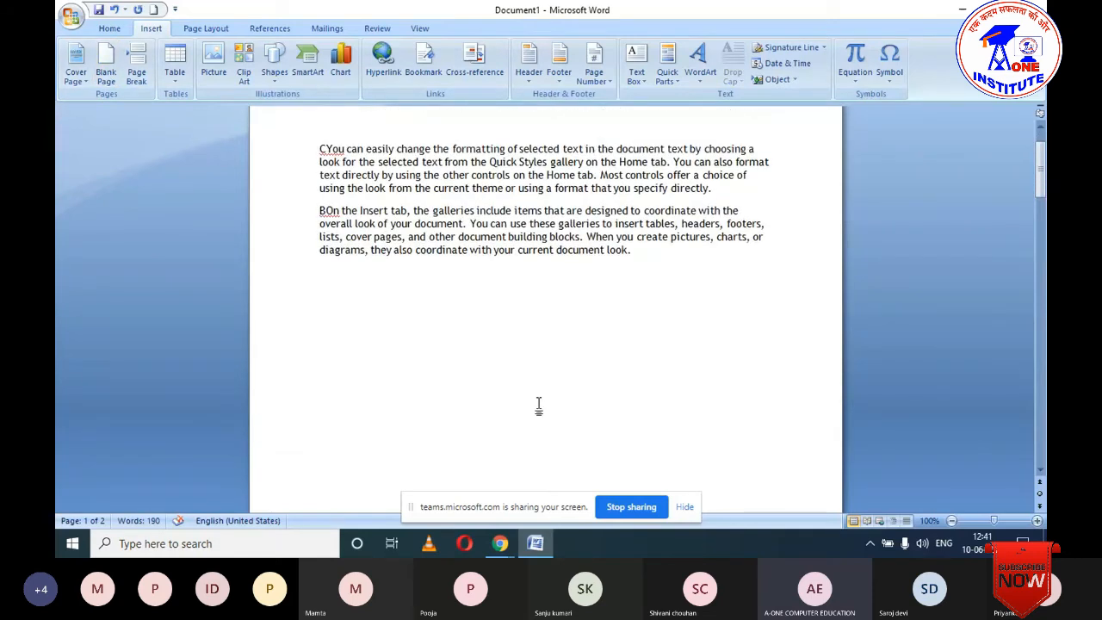
scroll(540, 408, "down", 3)
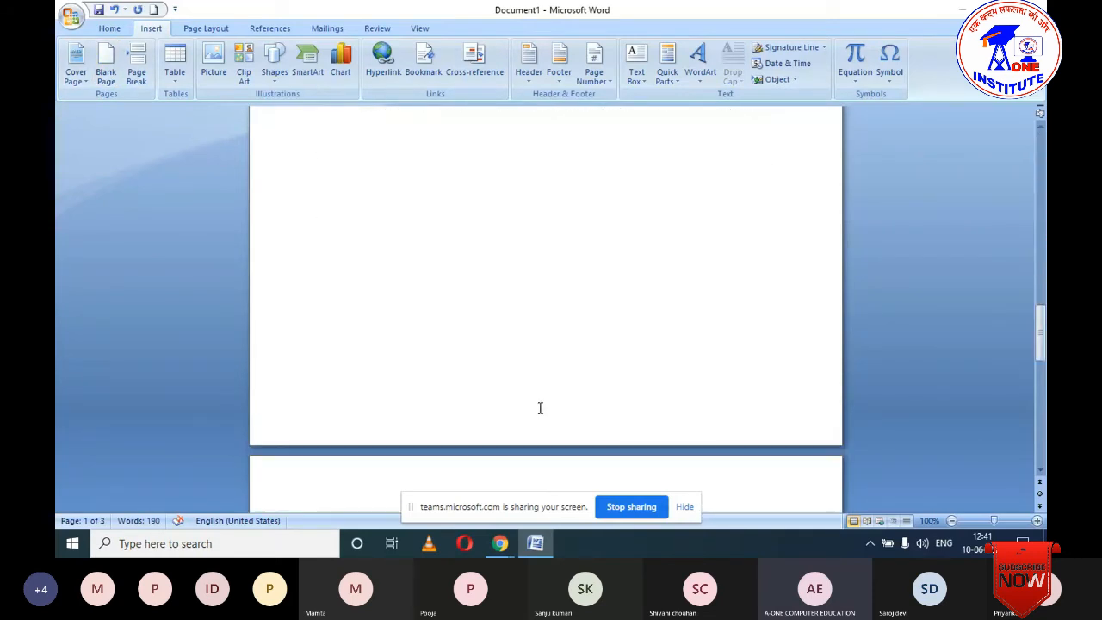
scroll(540, 408, "down", 5)
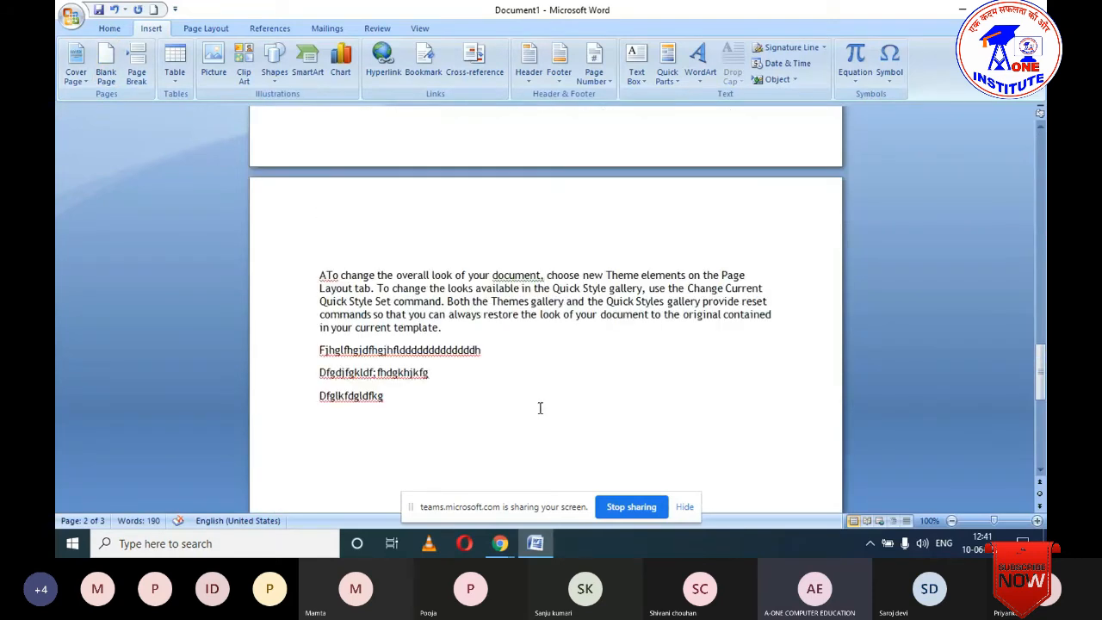
scroll(540, 408, "down", 3)
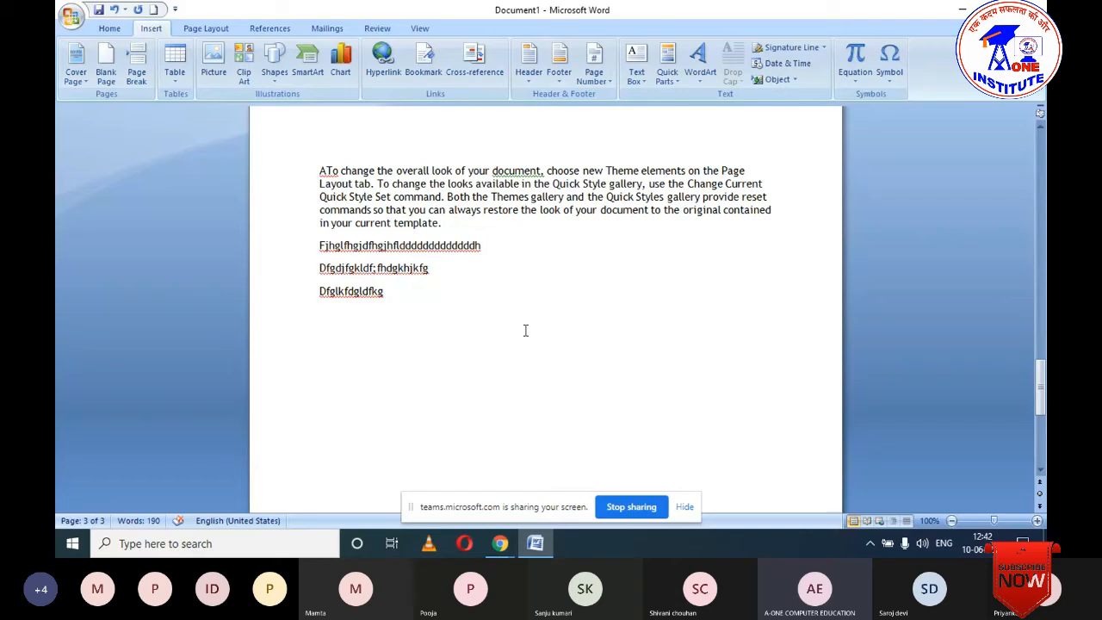
scroll(479, 274, "up", 4)
scroll(577, 285, "up", 8)
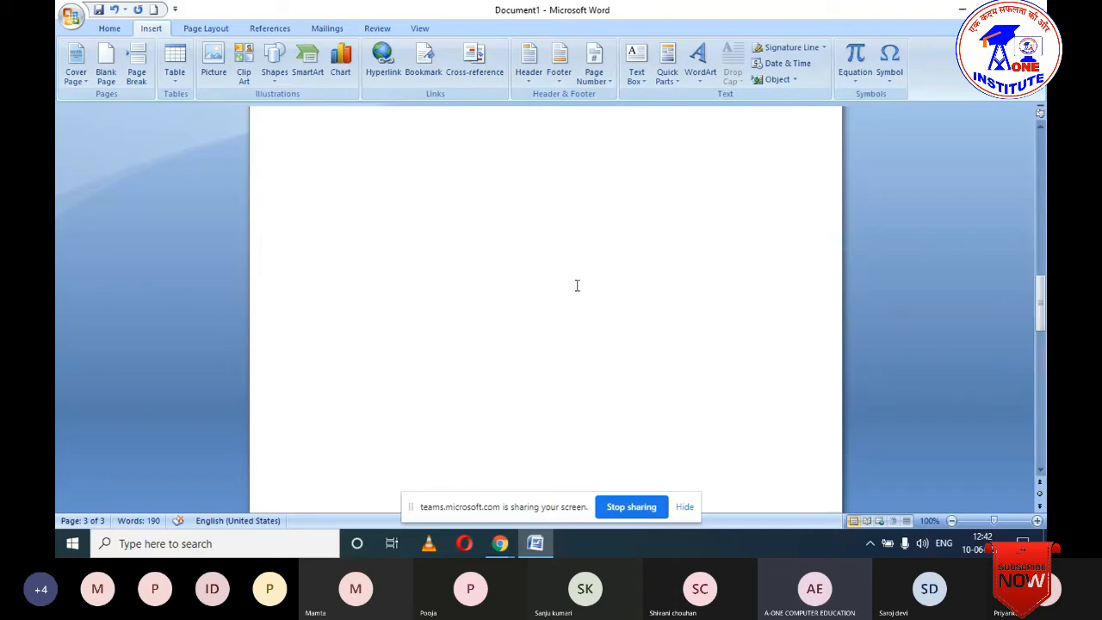
scroll(577, 285, "up", 4)
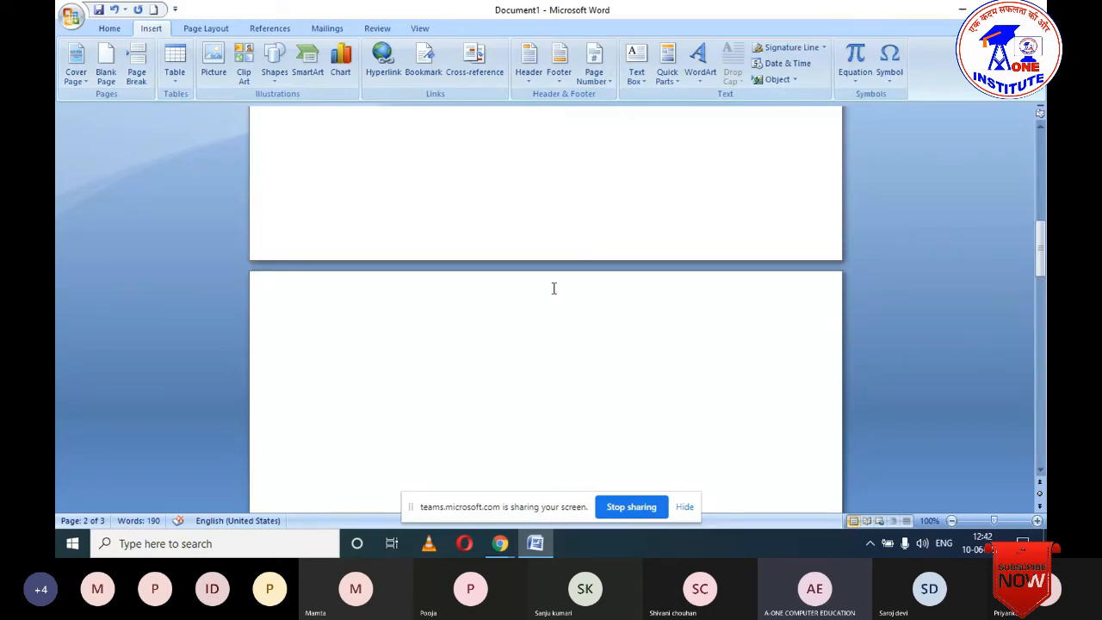
Step: Undo the blank page inserted after the second paragraph
key("ctrl+z")
scroll(549, 293, "up", 3)
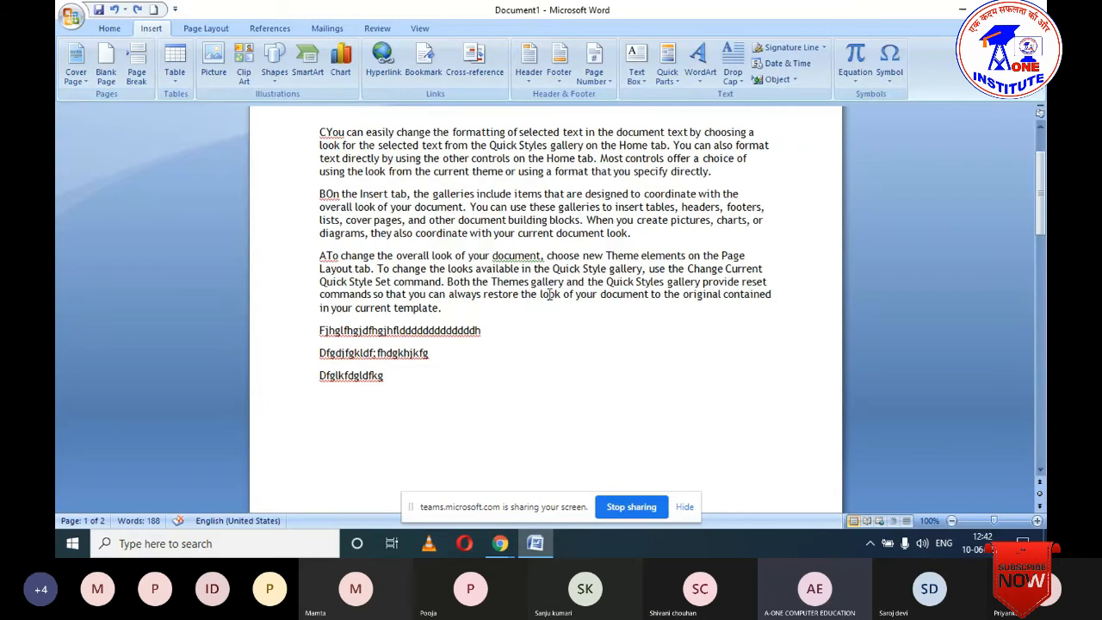
scroll(550, 294, "up", 2)
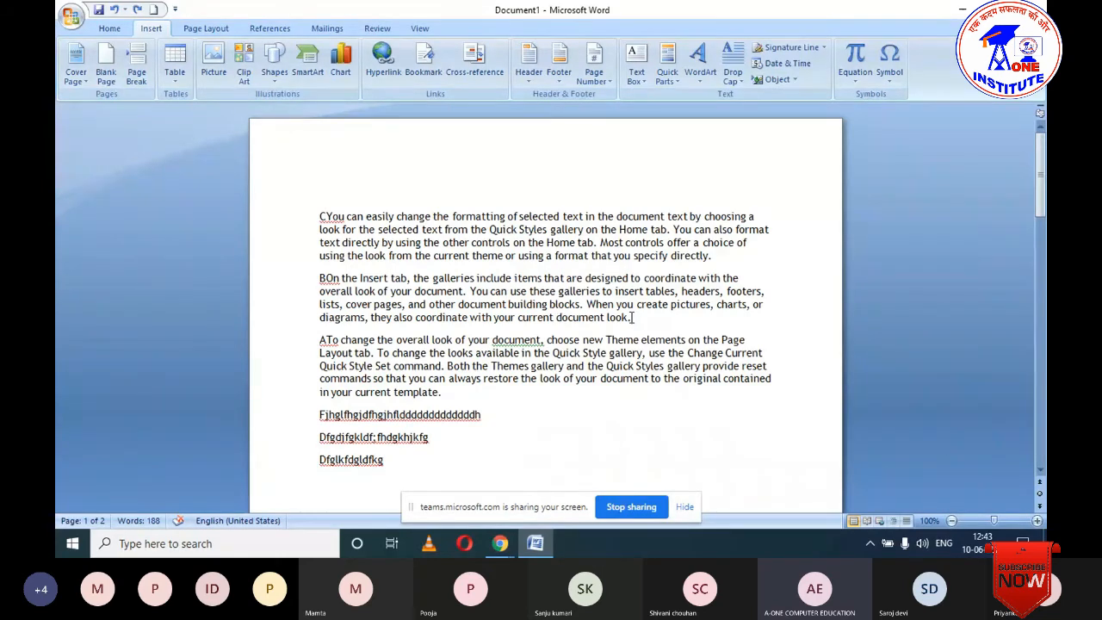
Step: Insert a page break at the end of the paragraph beginning "BOn the Insert tab" and review both resulting pages
key("ctrl+Return")
scroll(602, 318, "up", 5)
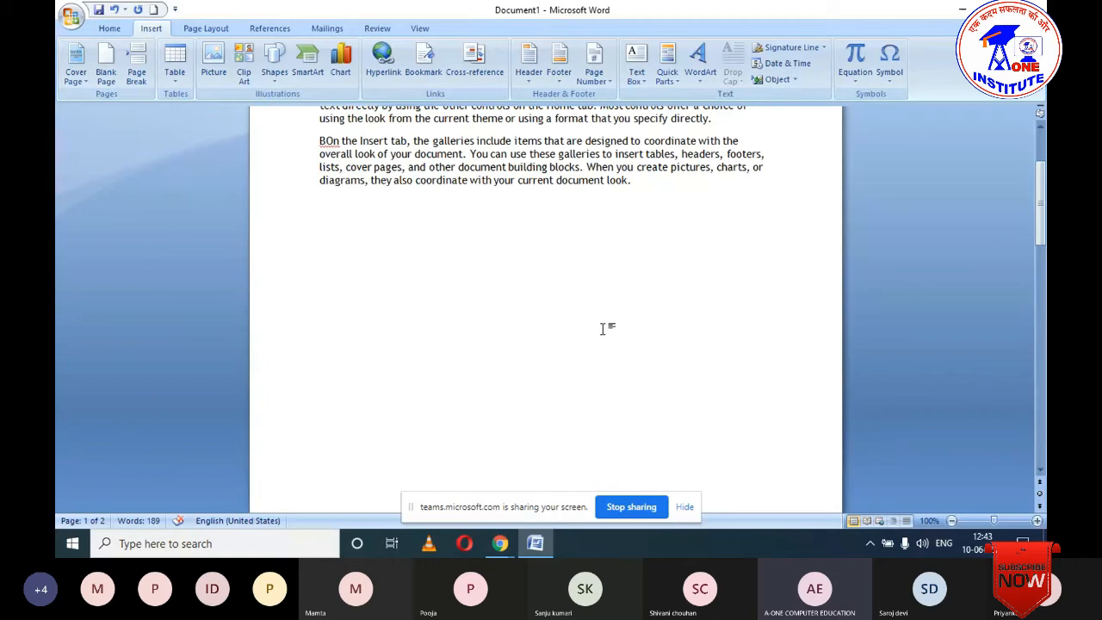
scroll(602, 328, "up", 3)
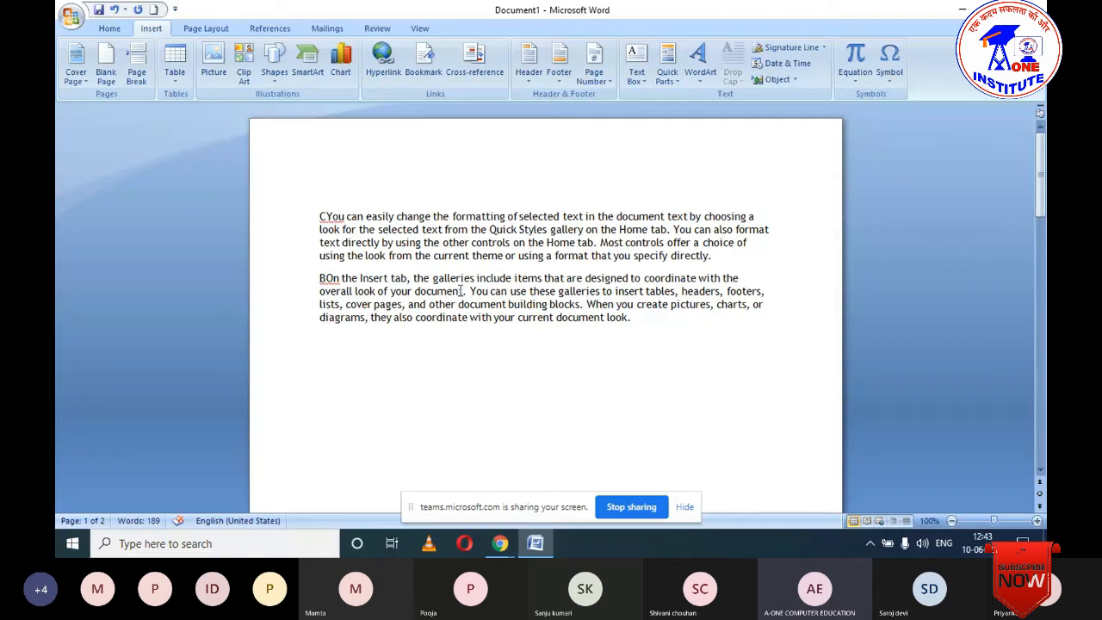
scroll(461, 291, "down", 12)
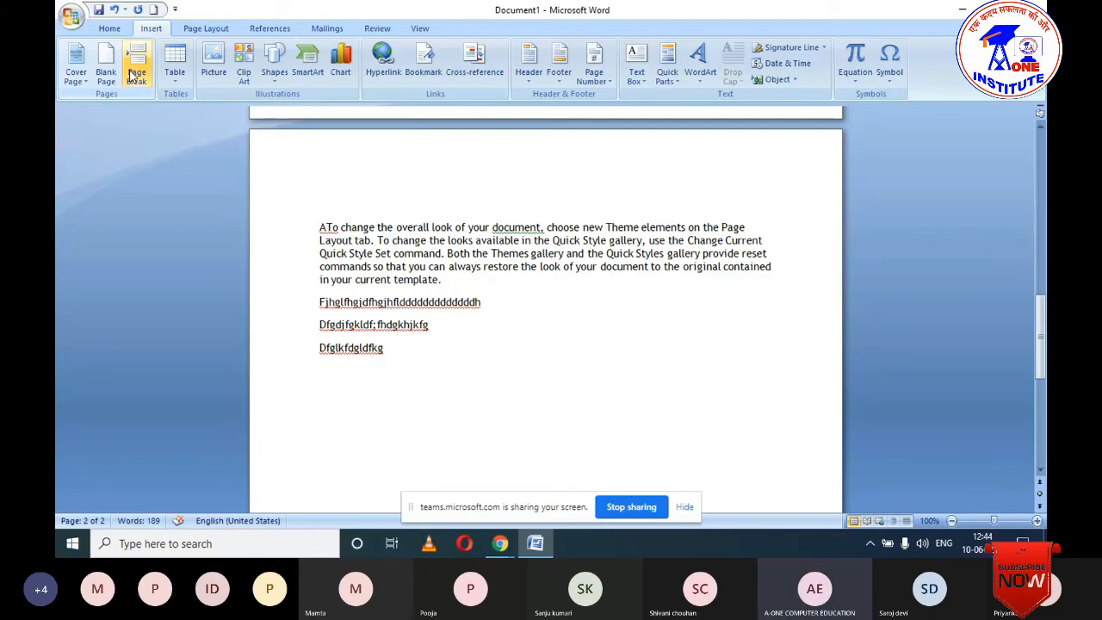
Step: Undo the page break and insert it again at the end of the second paragraph
key("ctrl+z")
scroll(514, 339, "up", 1)
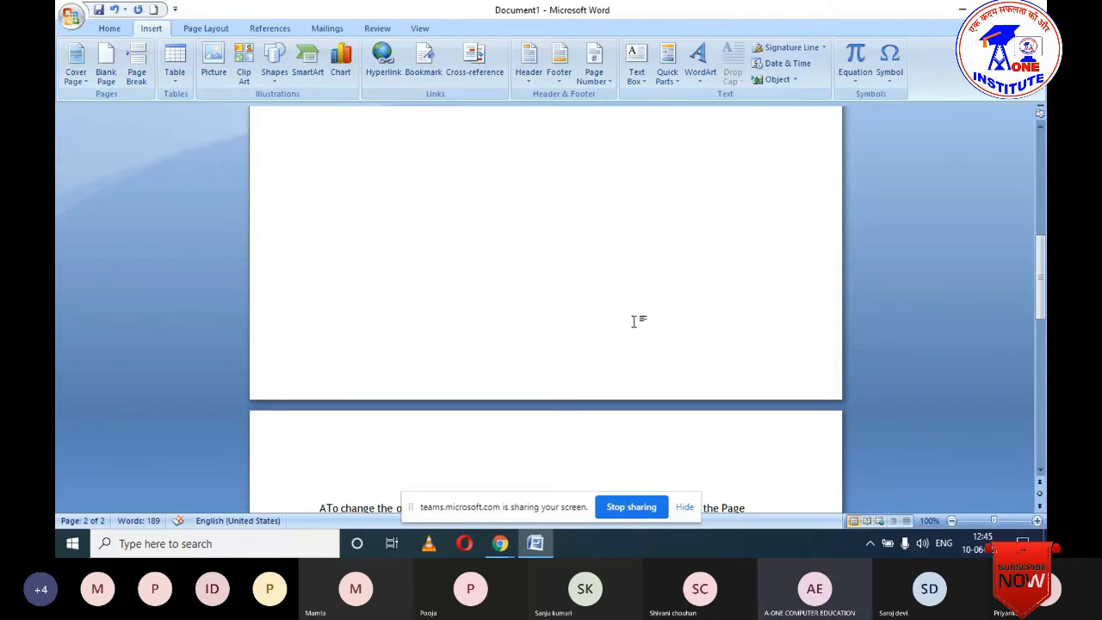
scroll(632, 333, "down", 4)
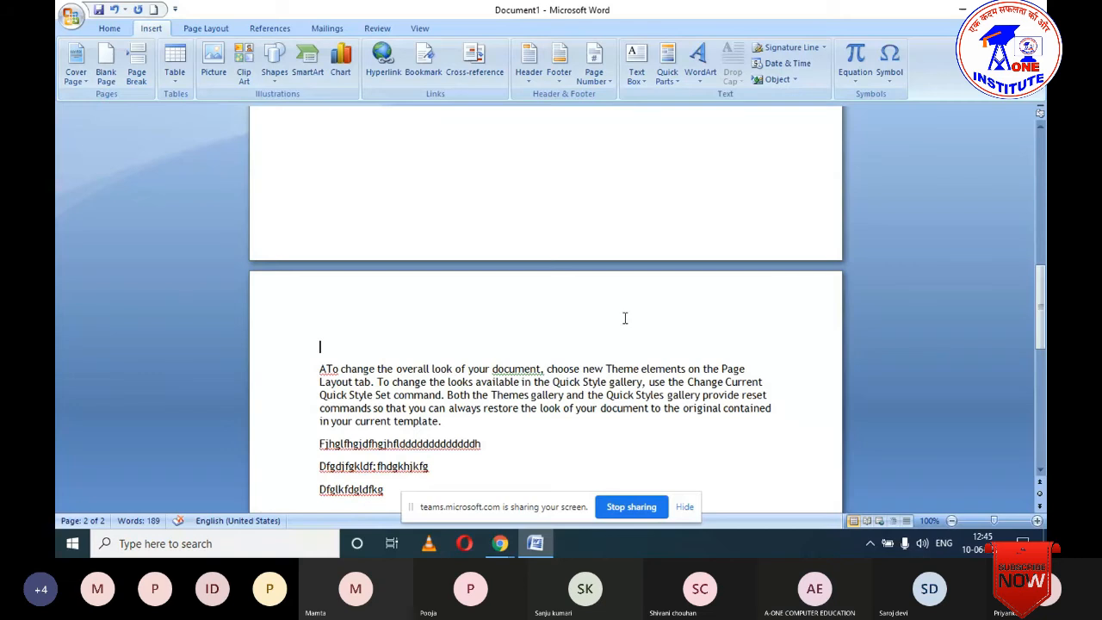
scroll(584, 325, "down", 1)
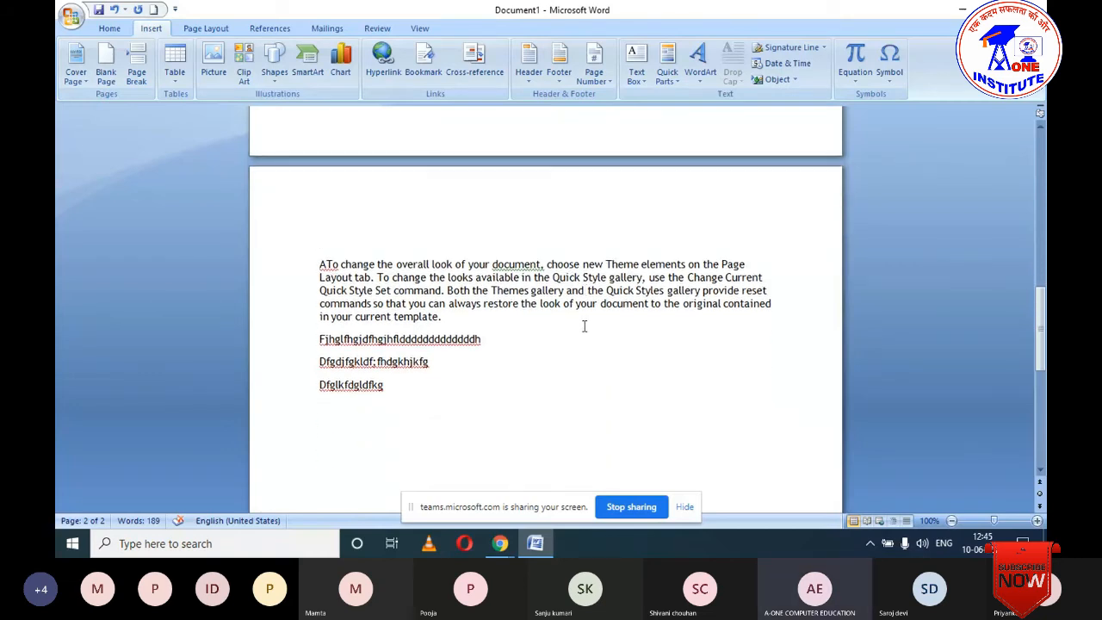
Step: Delete all content from the document and insert a table with 10 columns and 2 rows
key("ctrl+a")
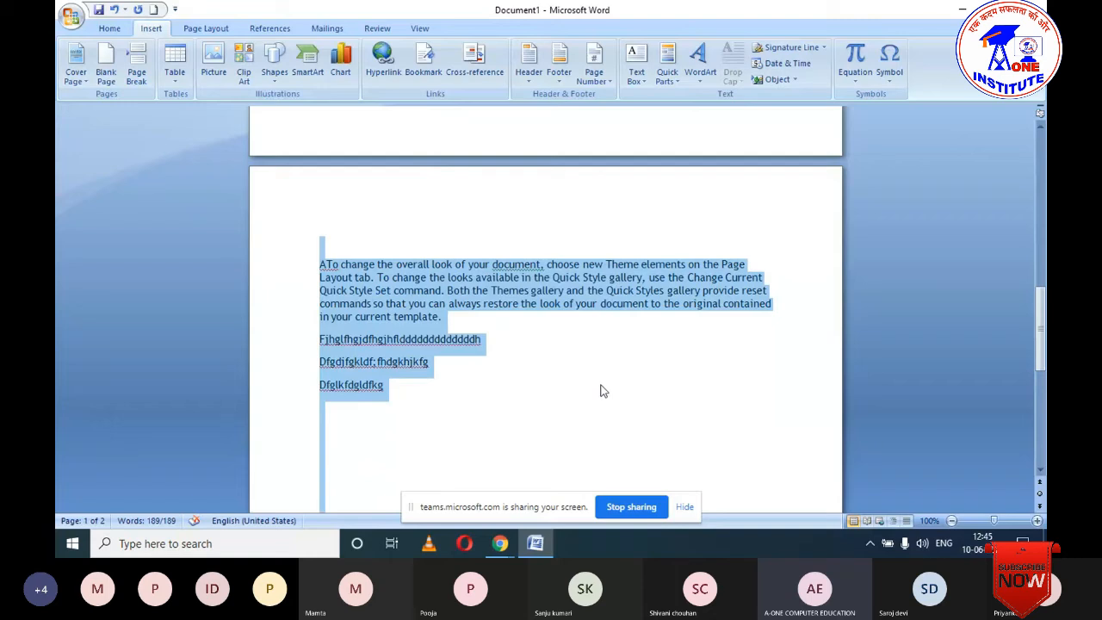
key("Delete")
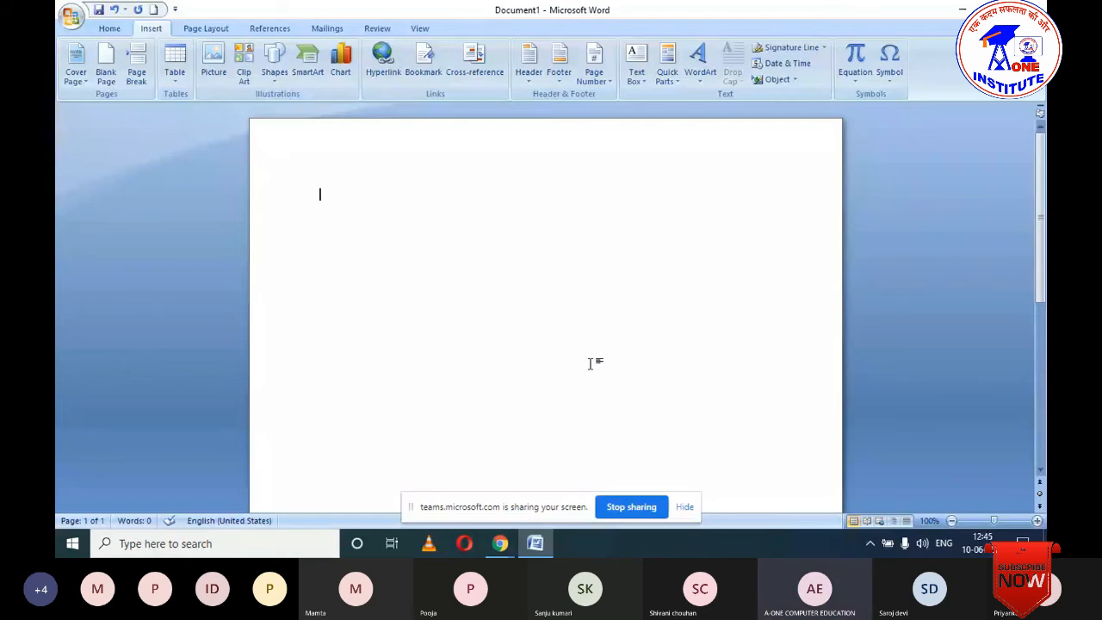
left_click(175, 65)
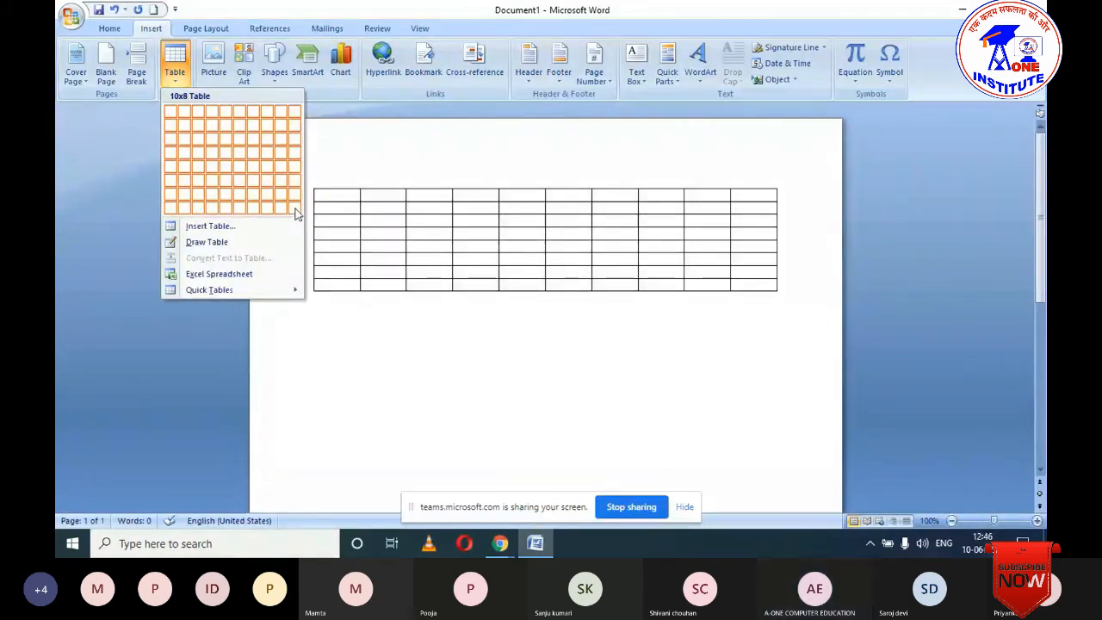
left_click(297, 129)
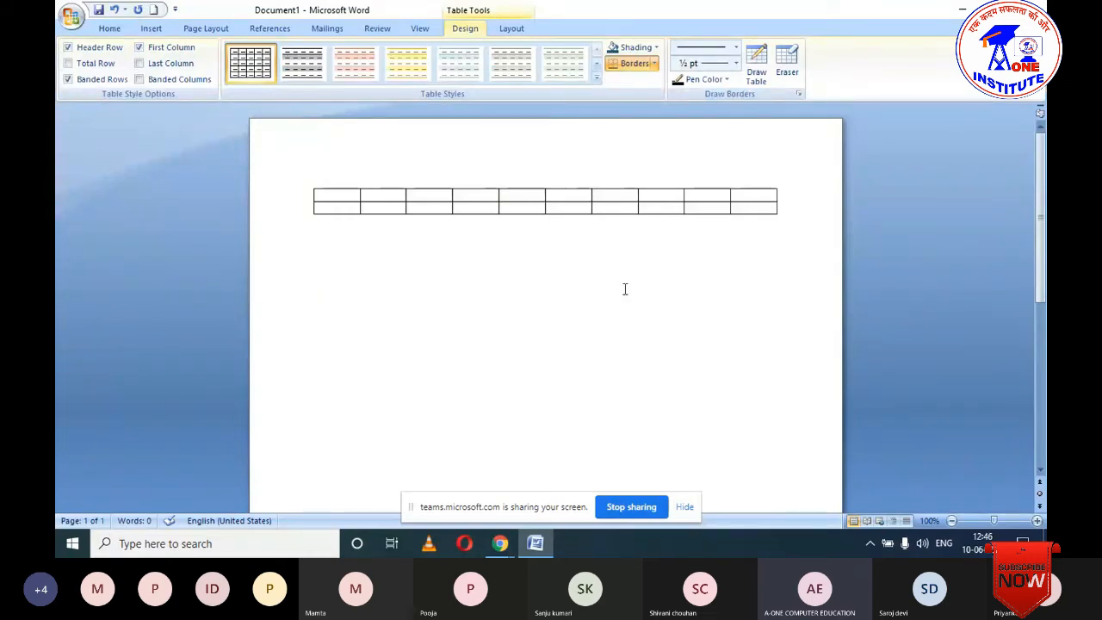
Step: Examine the table's layout and design tools, and place the cursor below the table to leave them
left_click(509, 29)
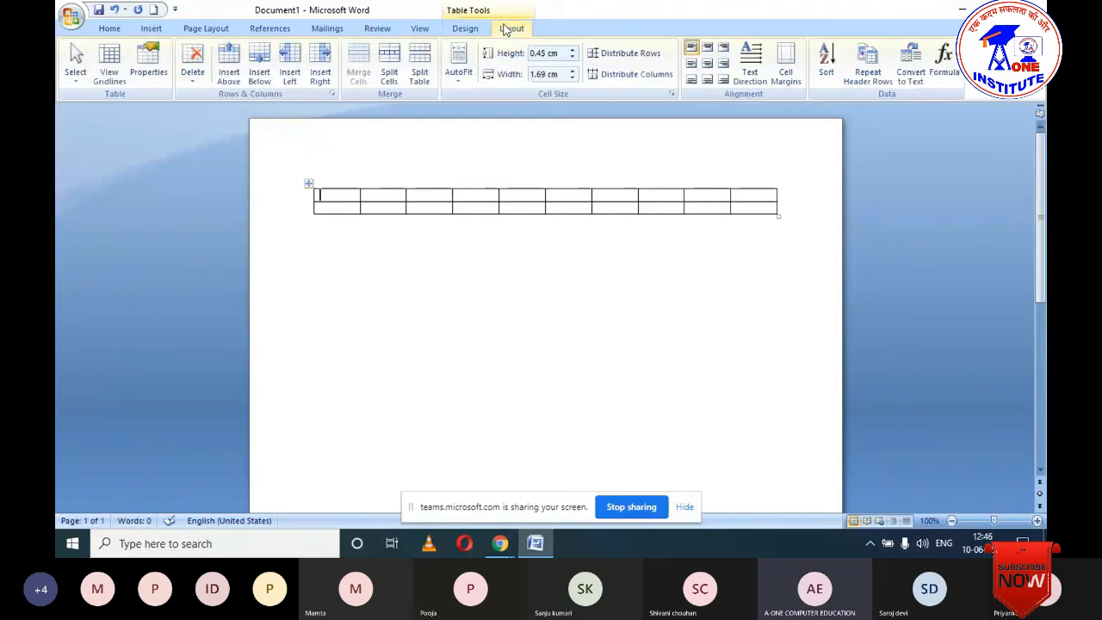
left_click(465, 34)
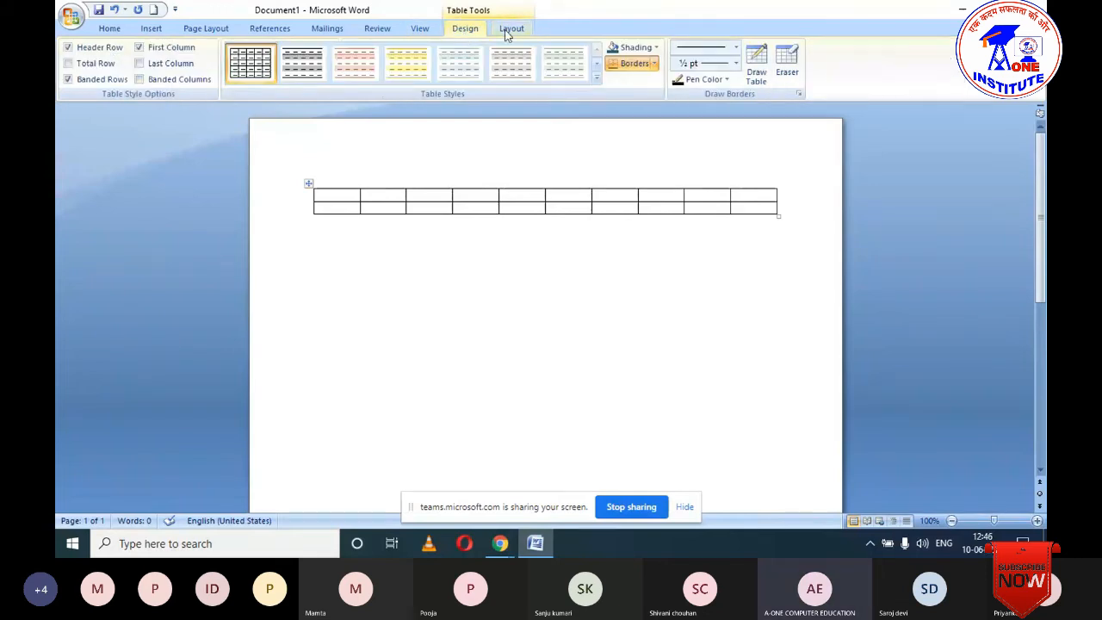
left_click(507, 34)
left_click(471, 33)
left_click(508, 33)
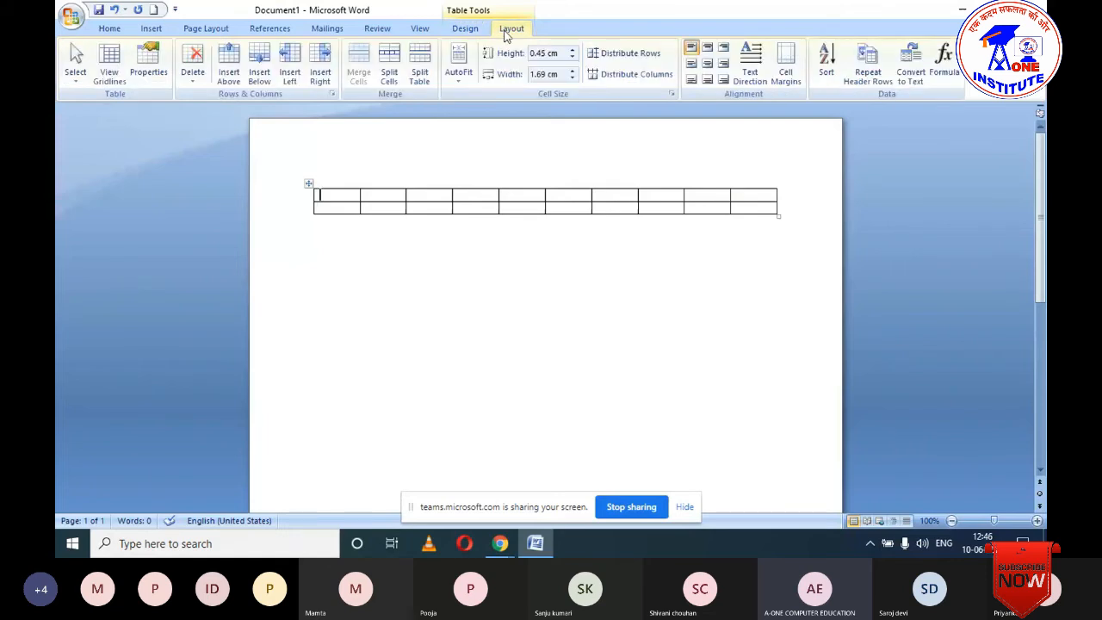
left_click(465, 31)
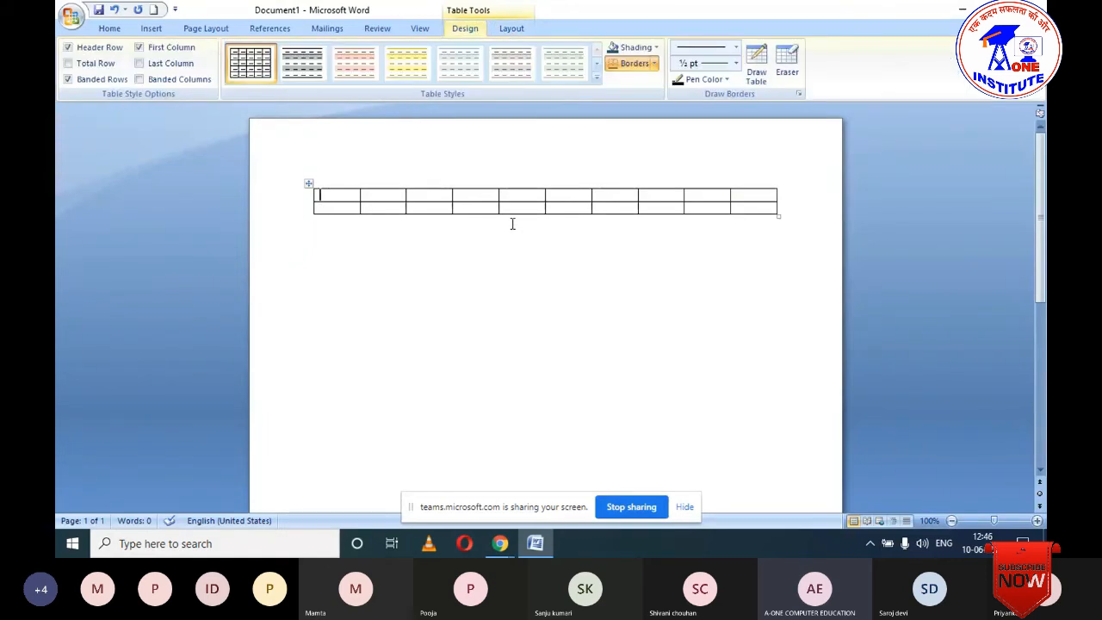
left_click(512, 223)
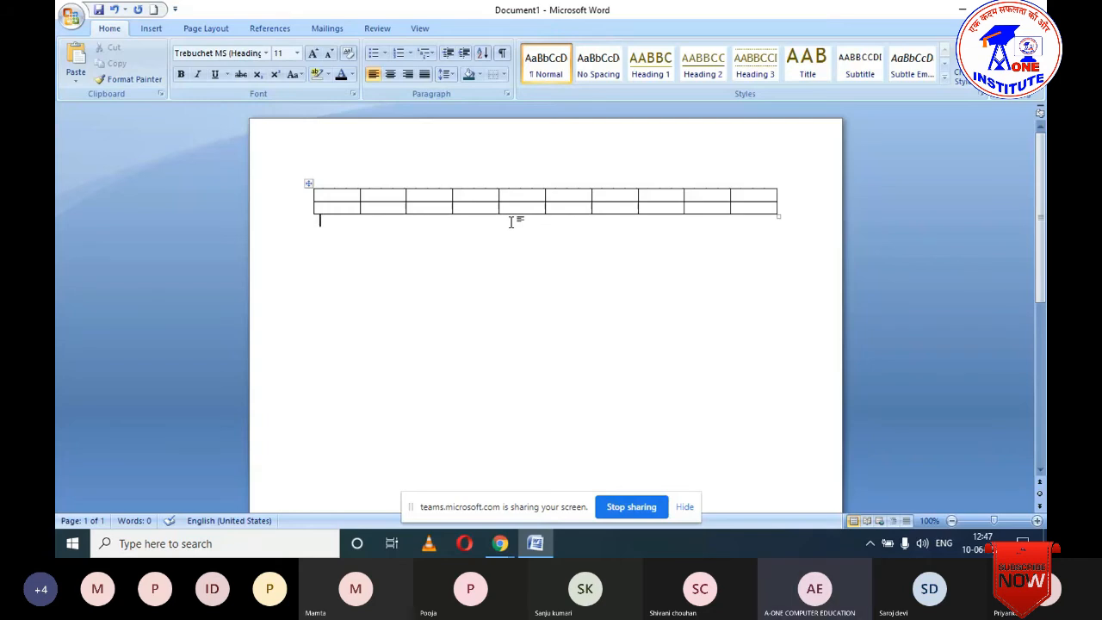
Step: Select the table's first row, switch the selection to its fourth column, and clear the selection
left_click(285, 200)
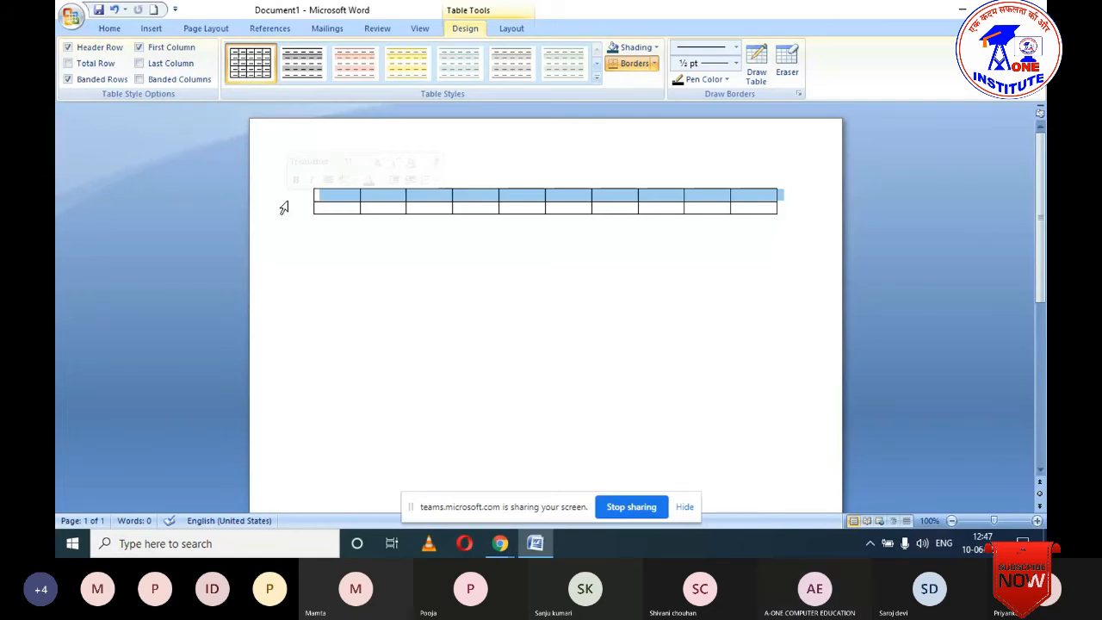
left_click(483, 183)
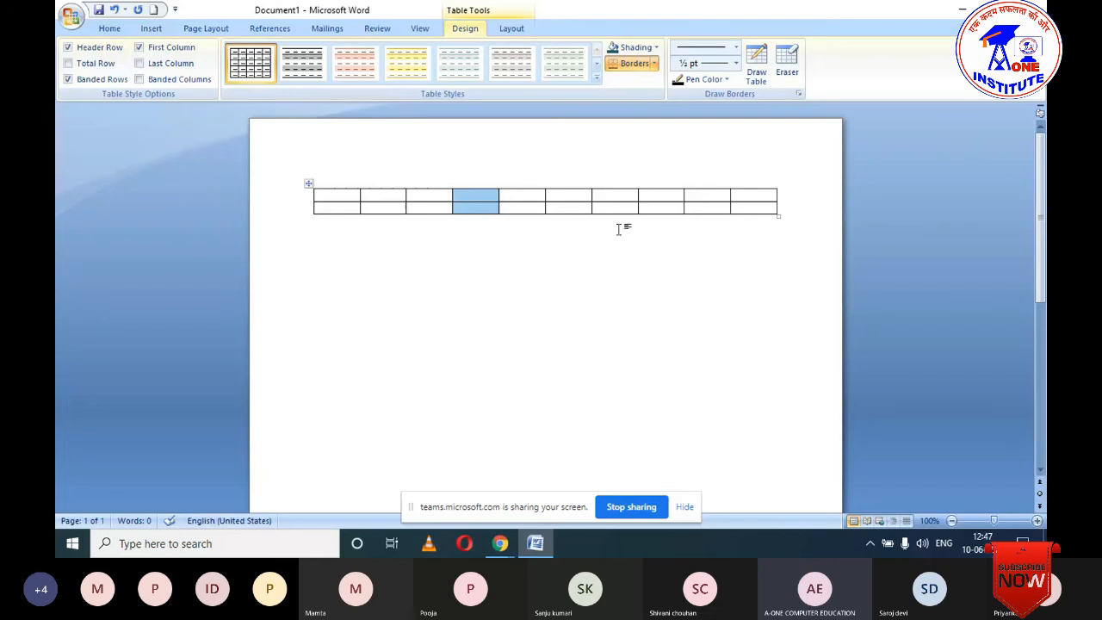
left_click(534, 284)
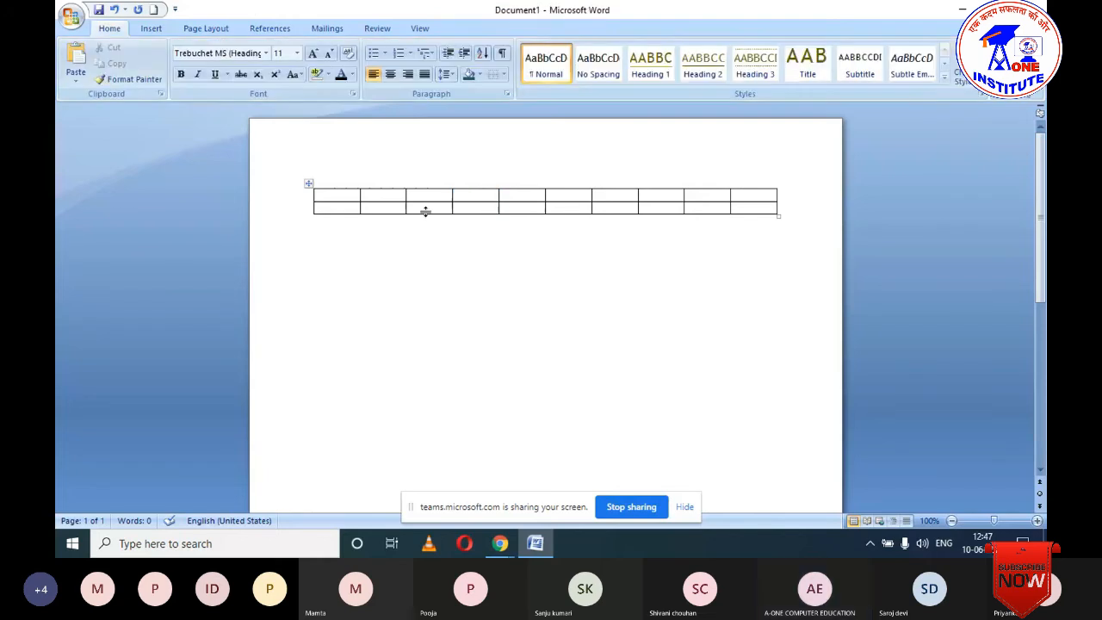
Step: Practise selecting the whole table and its first column, and delete the entire table from the document
left_click(309, 186)
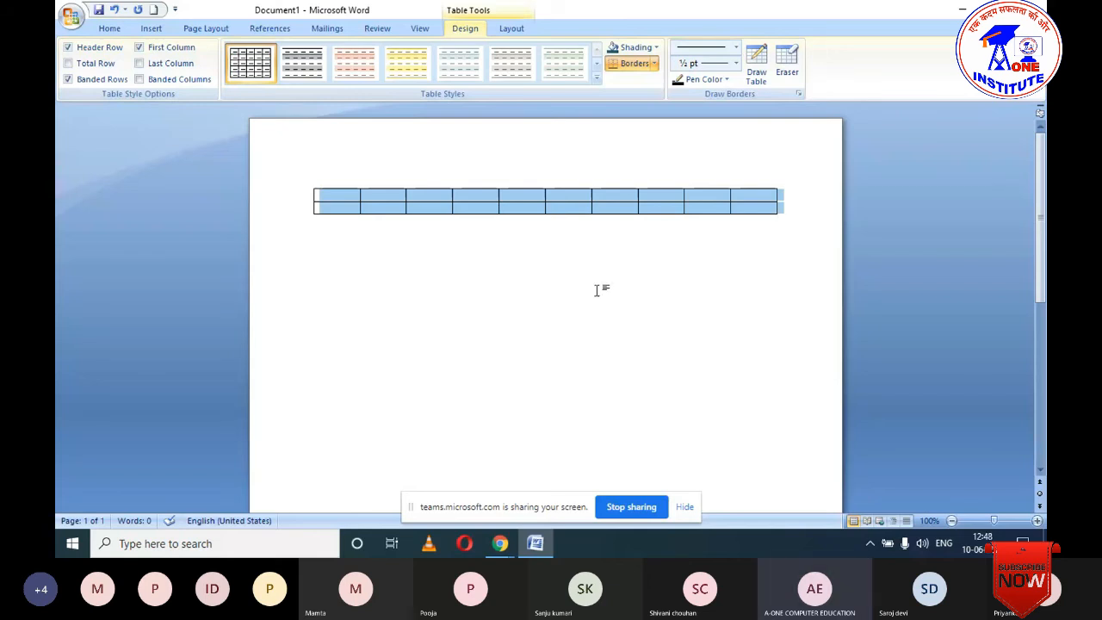
key("Left")
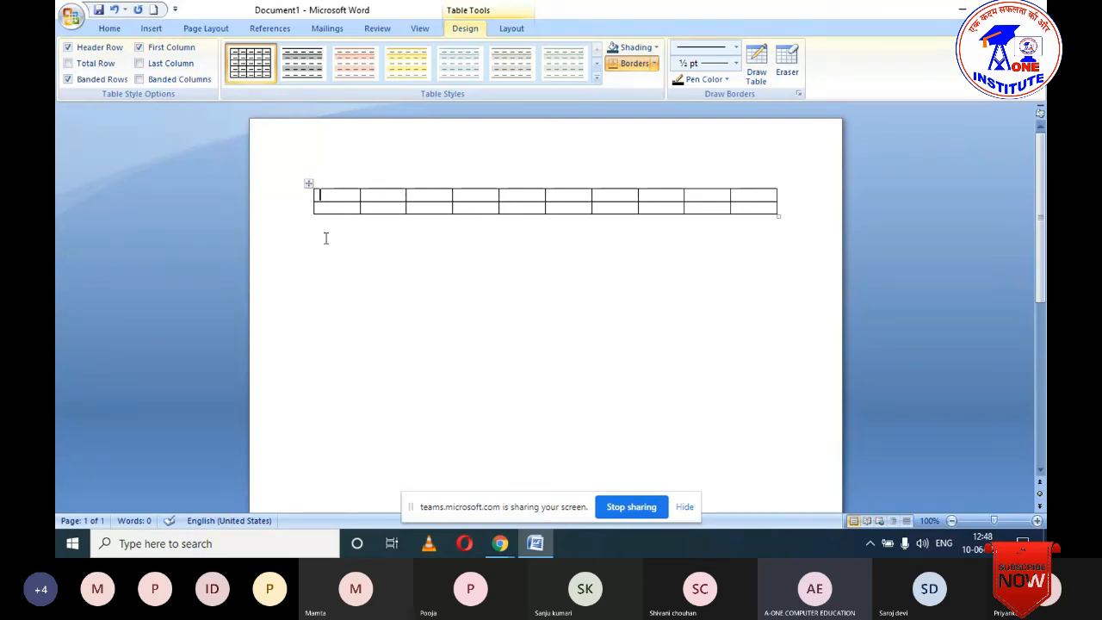
left_click(311, 184)
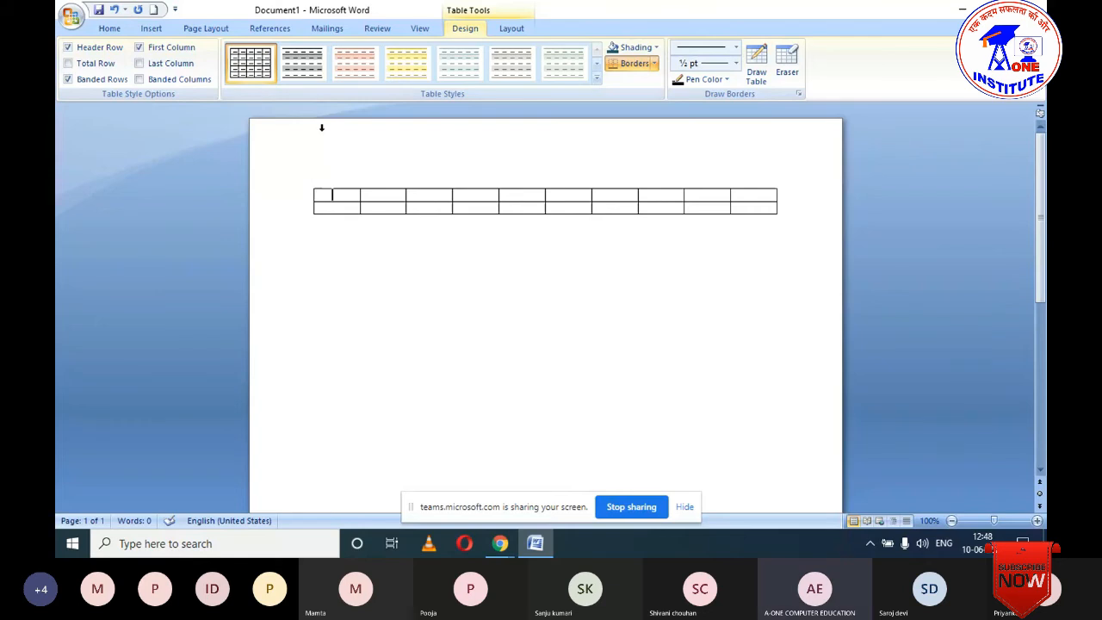
left_click(319, 185)
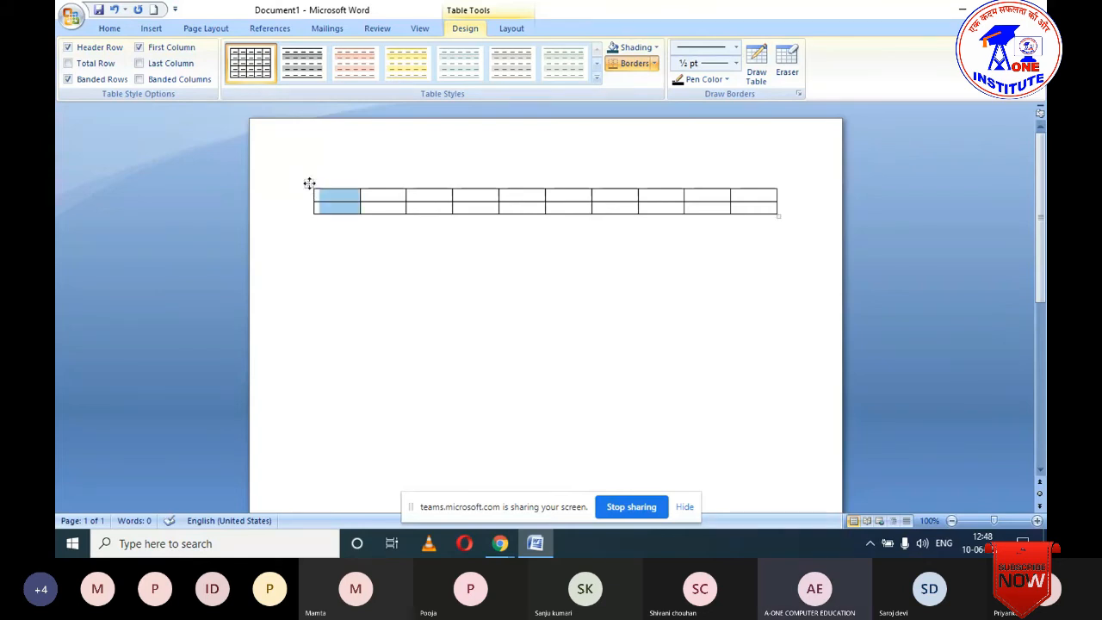
left_click(310, 183)
key("BackSpace")
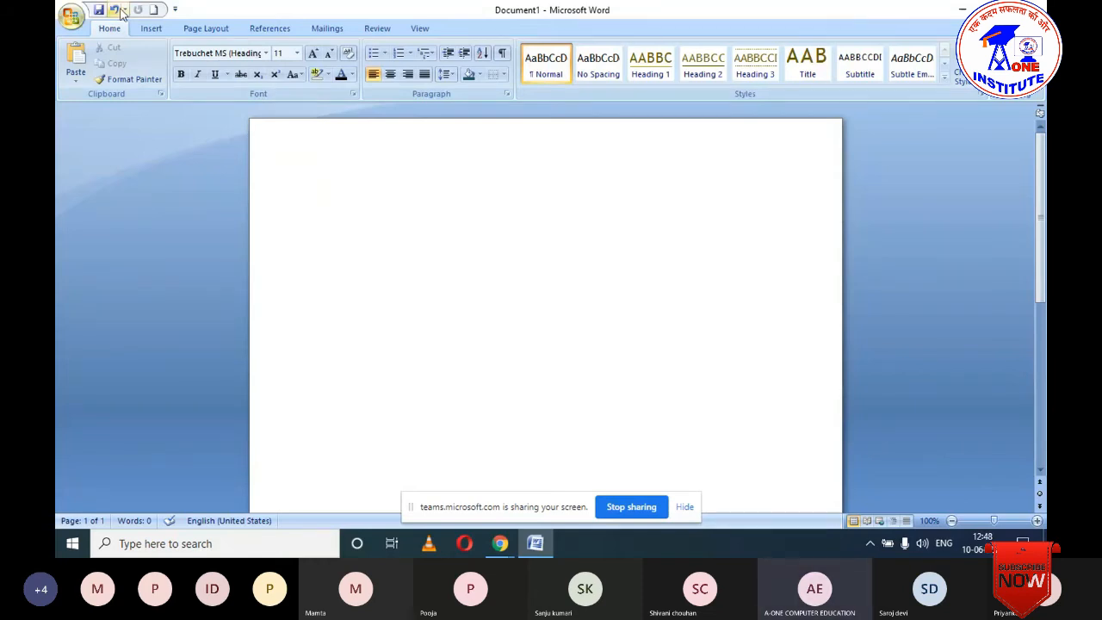
Step: Insert a table with 1 column and 45 rows using a fixed, automatic column width
left_click(146, 29)
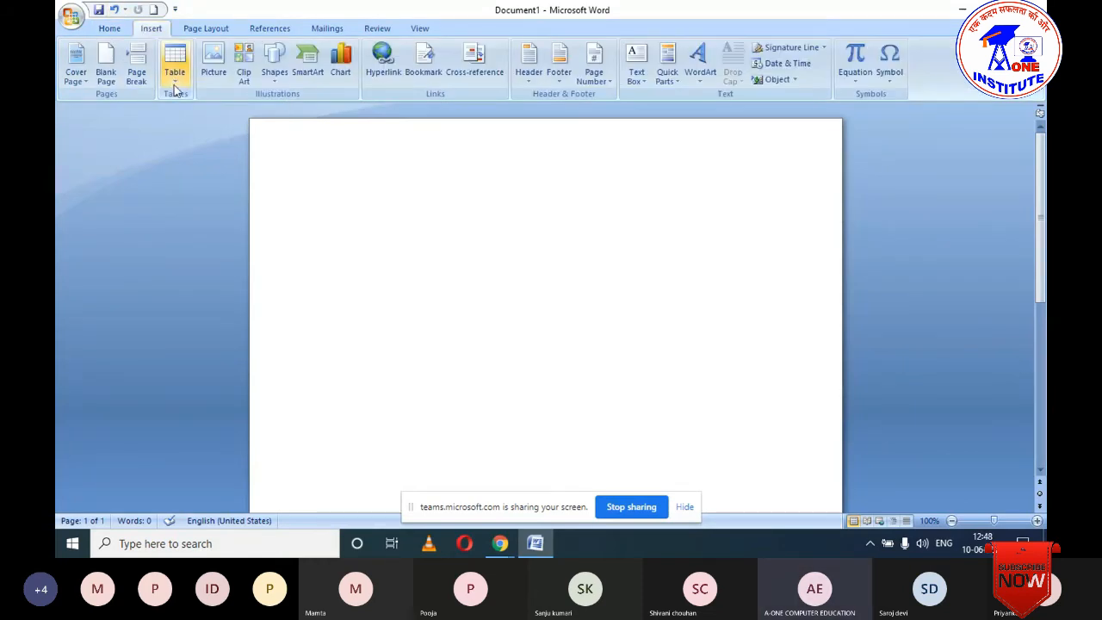
left_click(175, 69)
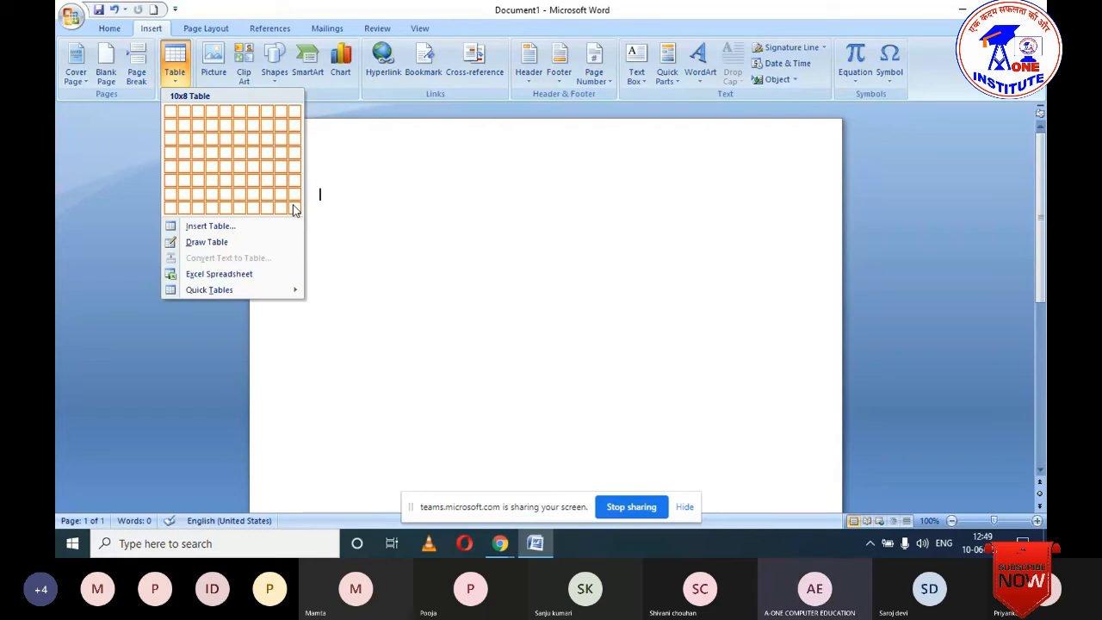
left_click(216, 227)
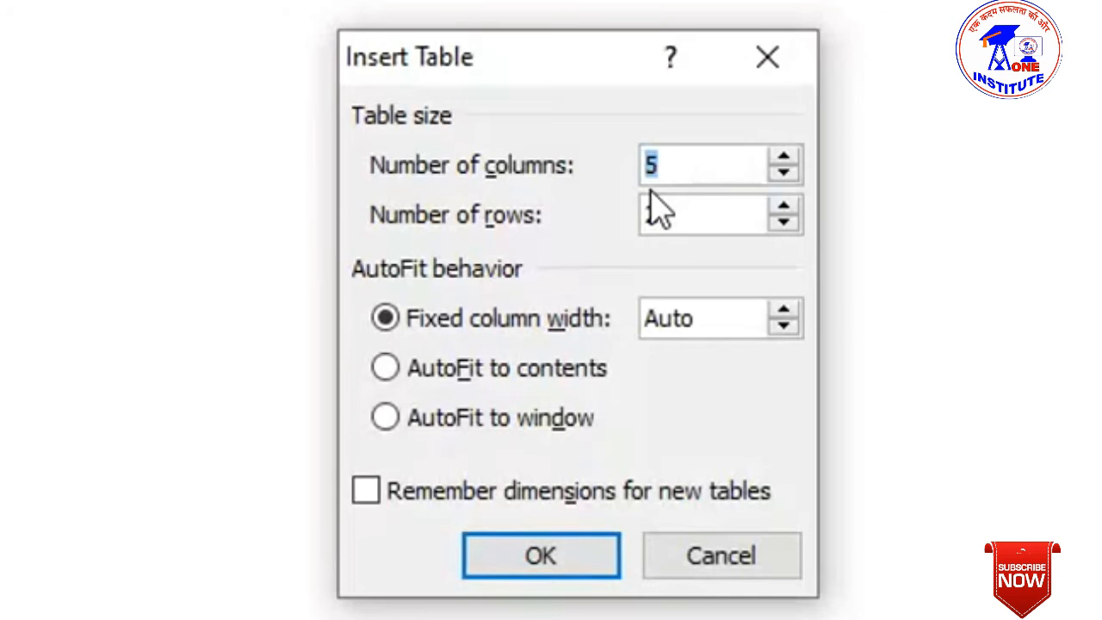
type("1")
key("Tab")
type("45")
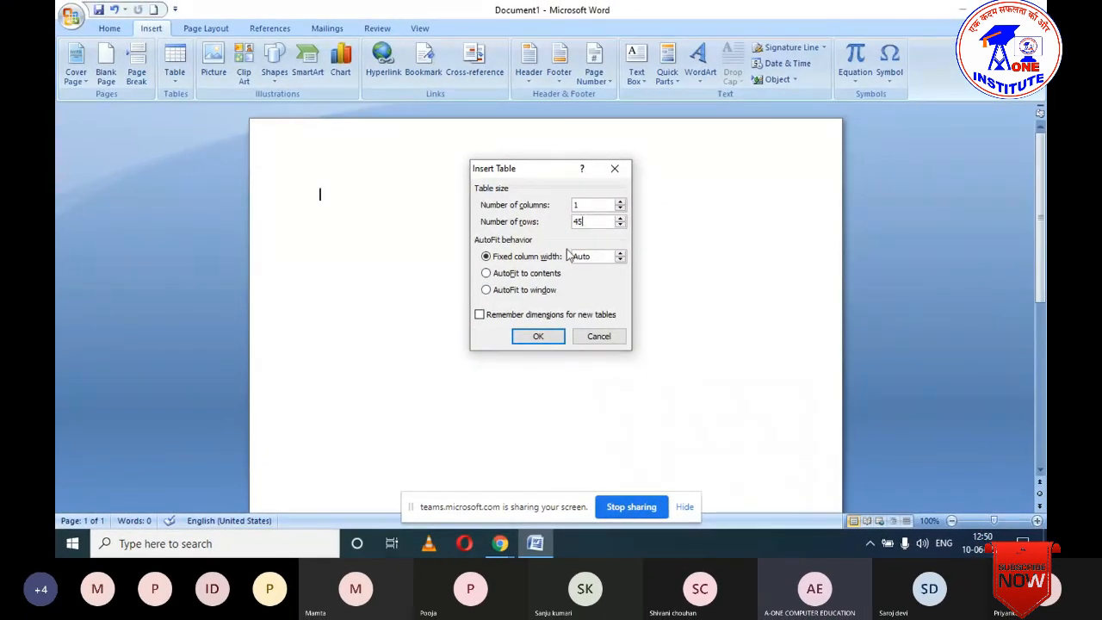
left_click(543, 335)
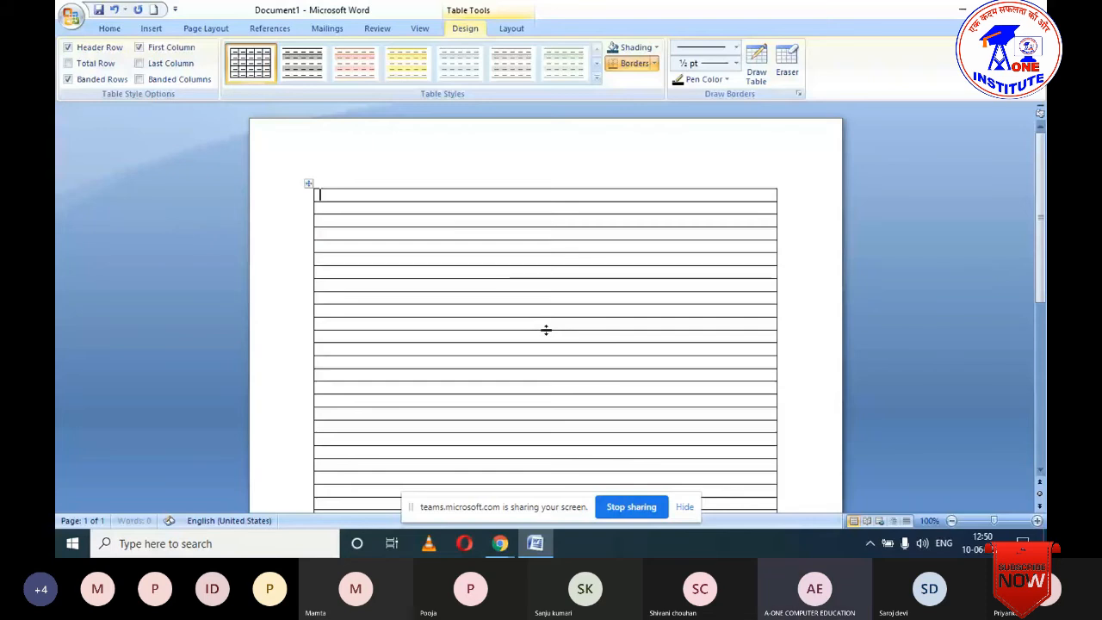
Step: Erase the four lines between the table's first five rows to merge them into one tall cell, and put the Eraser away
scroll(546, 327, "down", 5)
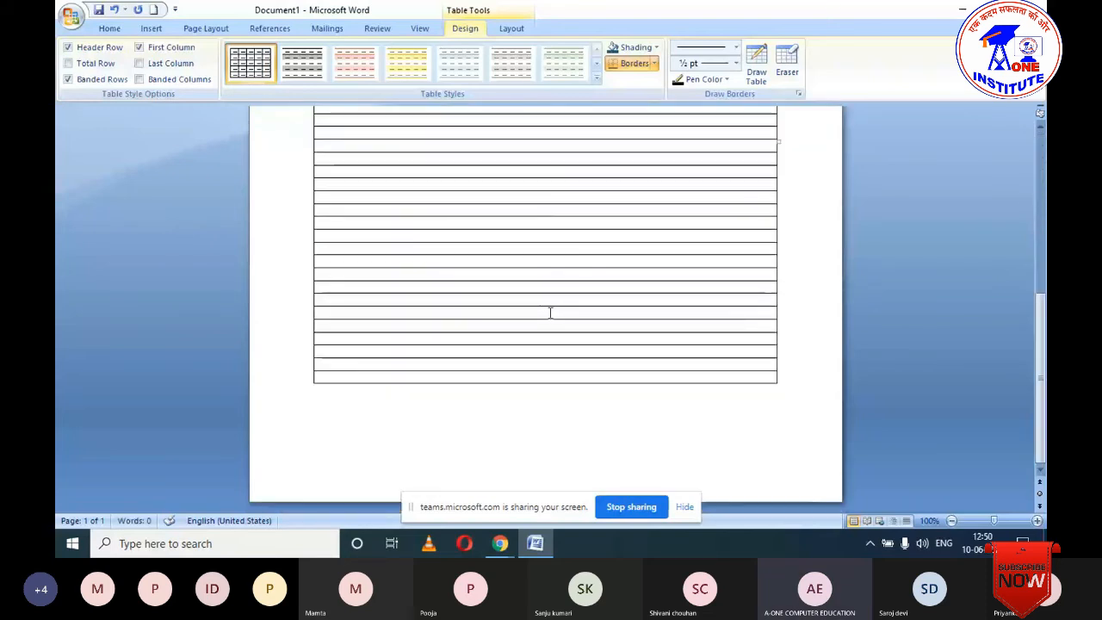
scroll(550, 313, "up", 3)
scroll(550, 312, "up", 3)
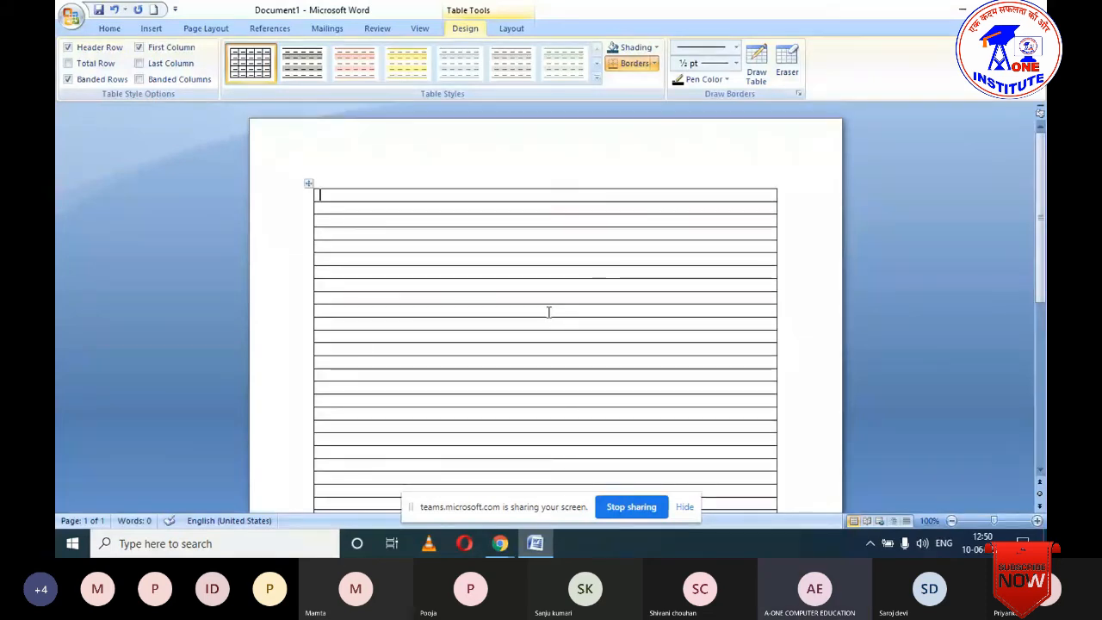
scroll(548, 311, "down", 3)
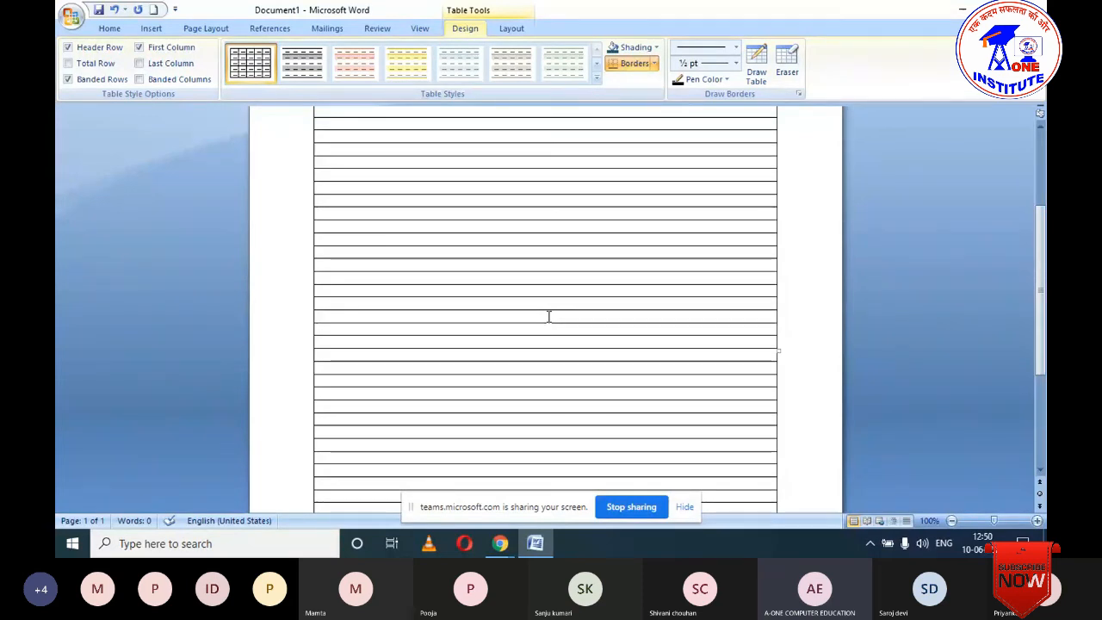
scroll(576, 202, "up", 4)
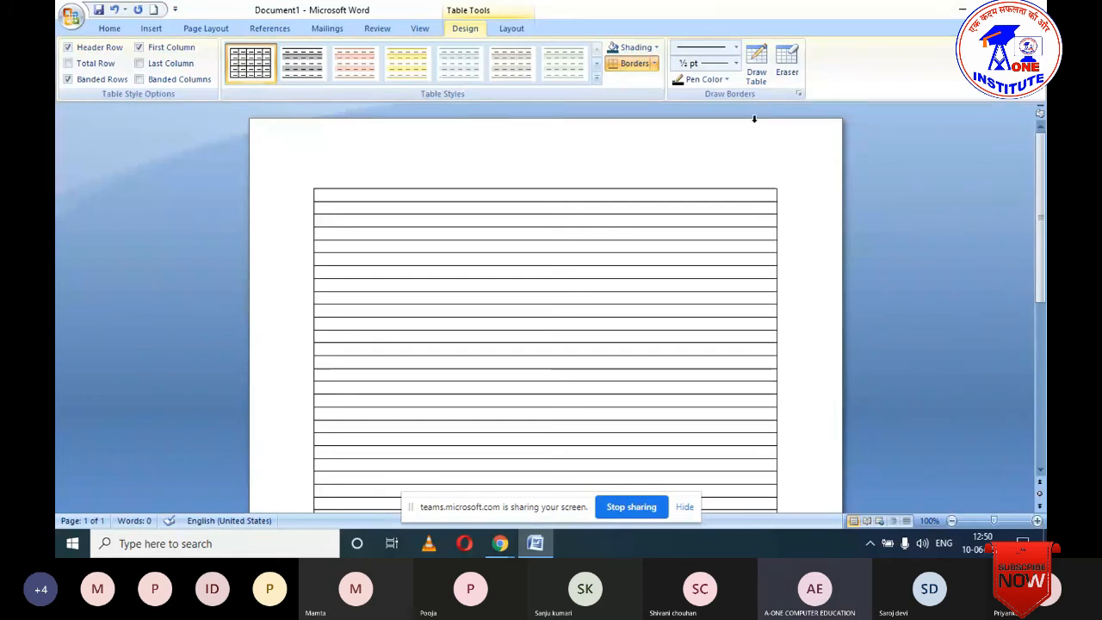
left_click(787, 80)
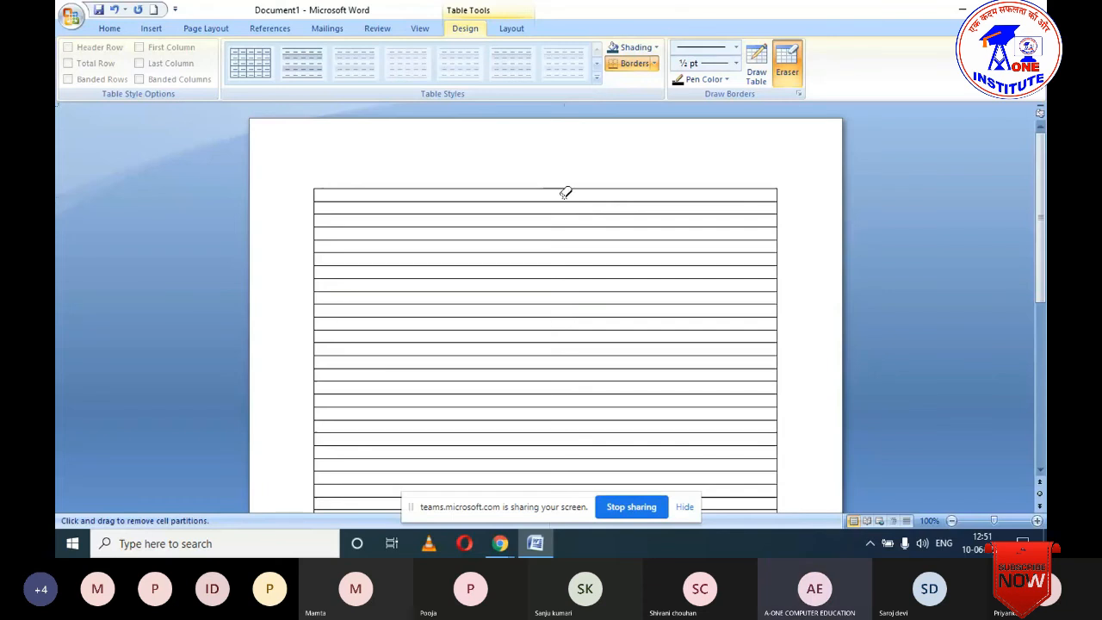
left_click(559, 202)
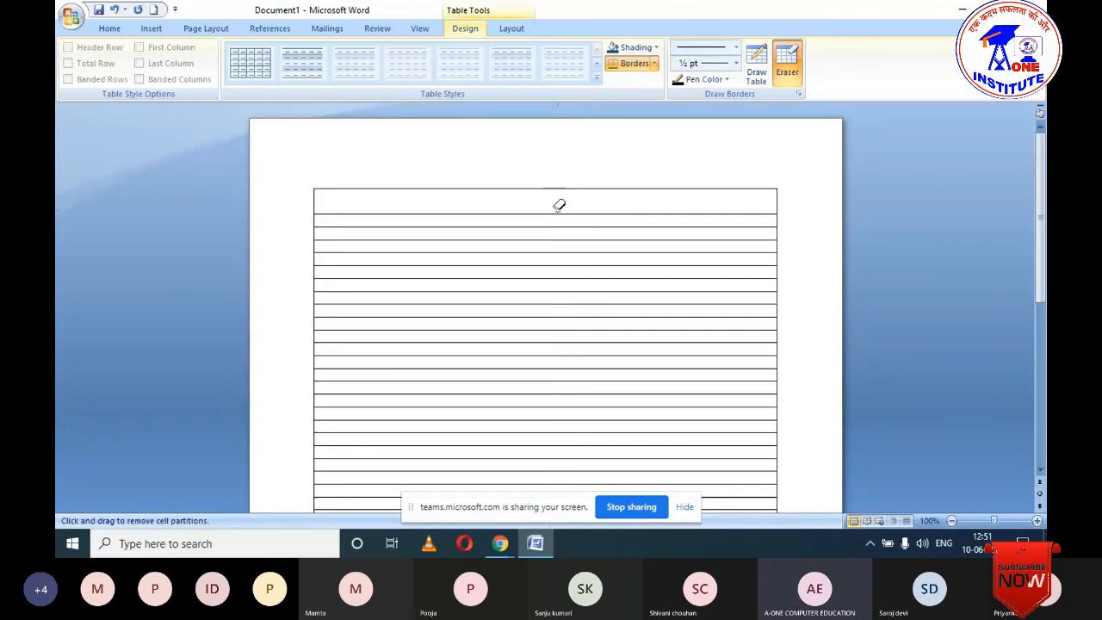
left_click(559, 214)
left_click(558, 226)
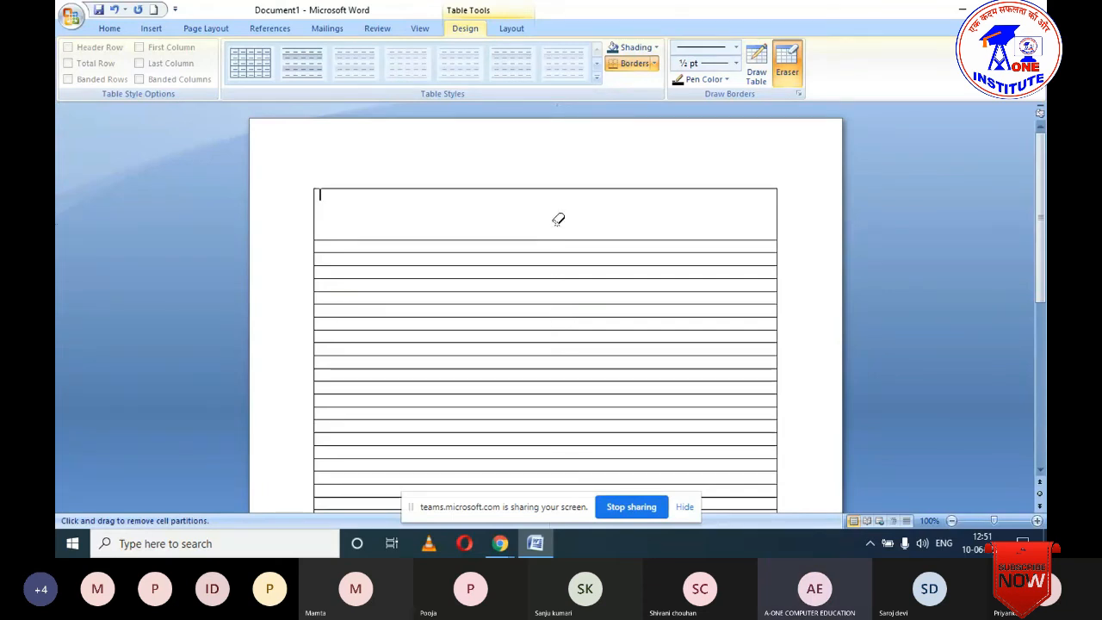
left_click(557, 236)
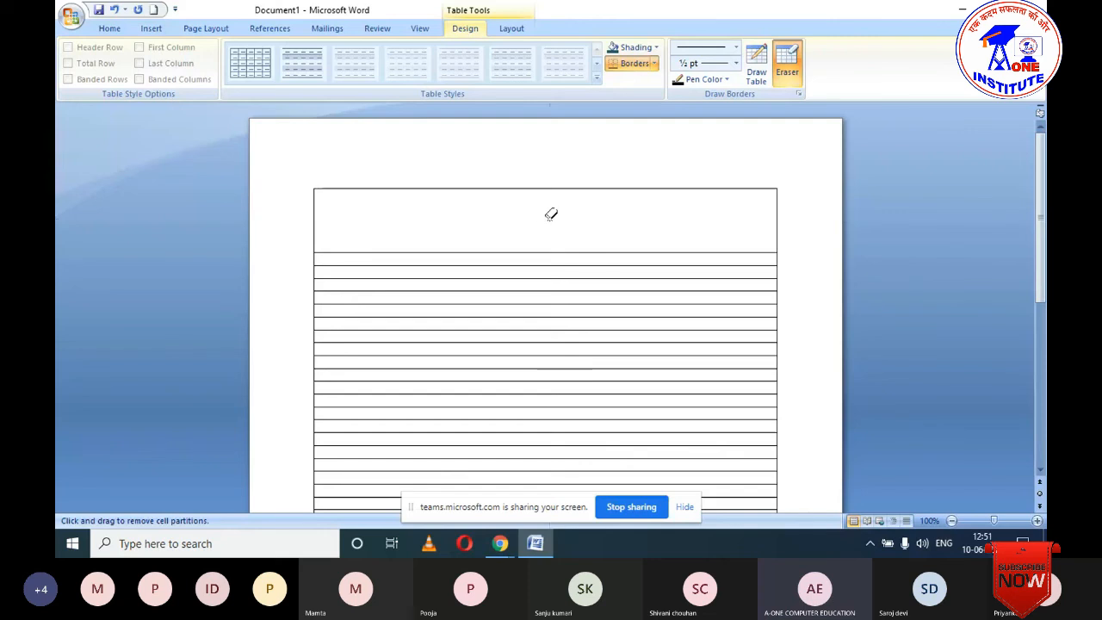
left_click(548, 216)
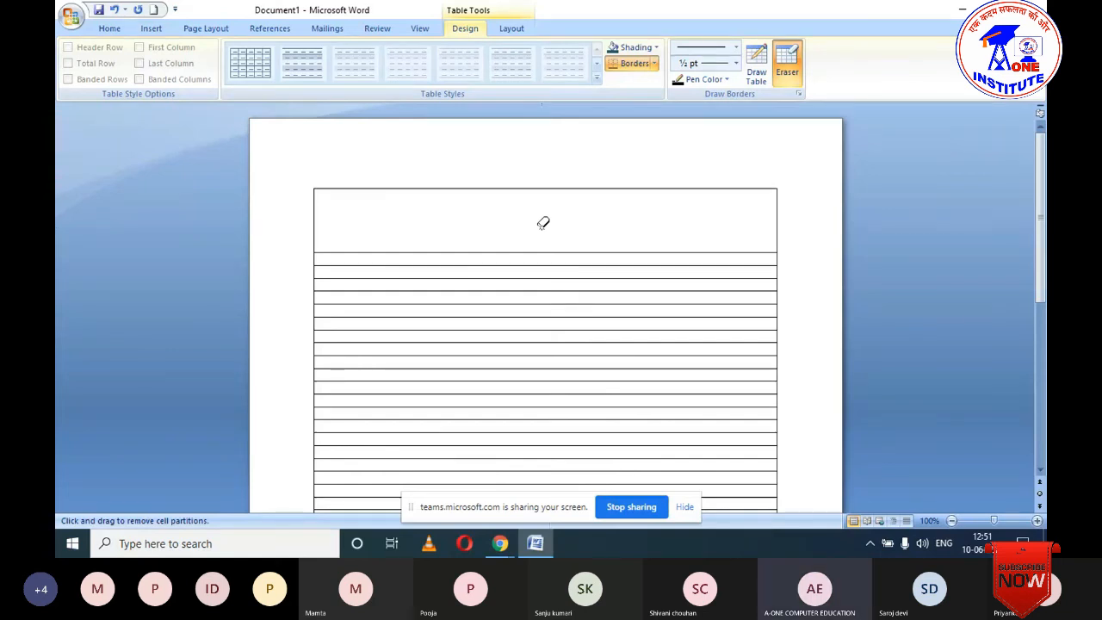
left_click(786, 67)
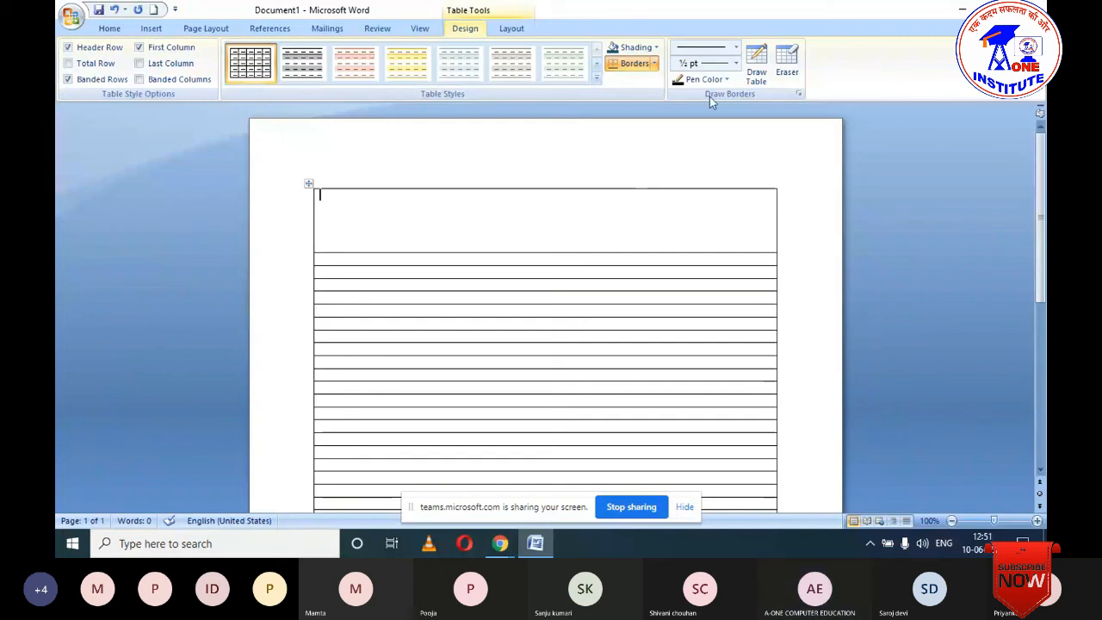
Step: Look through the available border line styles and choose the double line for drawing table borders
left_click(734, 49)
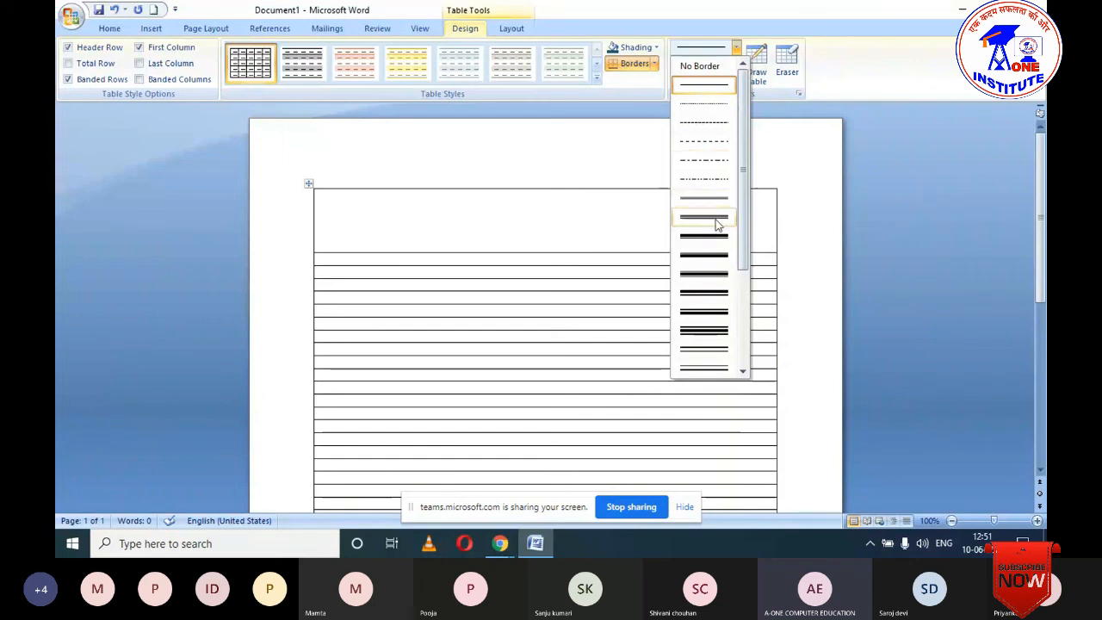
scroll(706, 315, "down", 3)
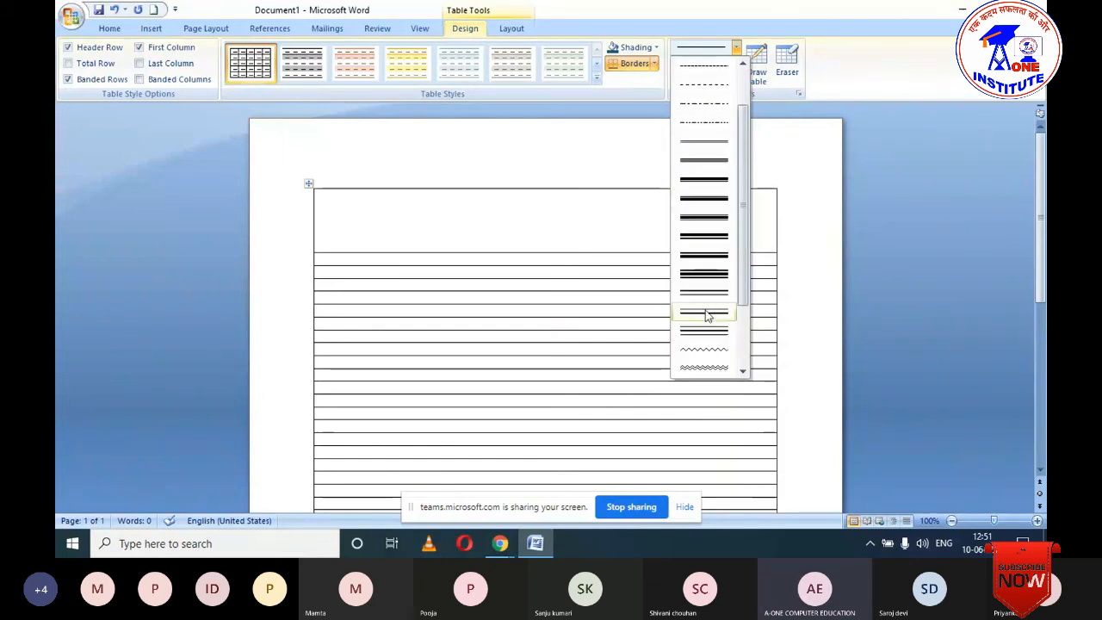
scroll(702, 312, "down", 1)
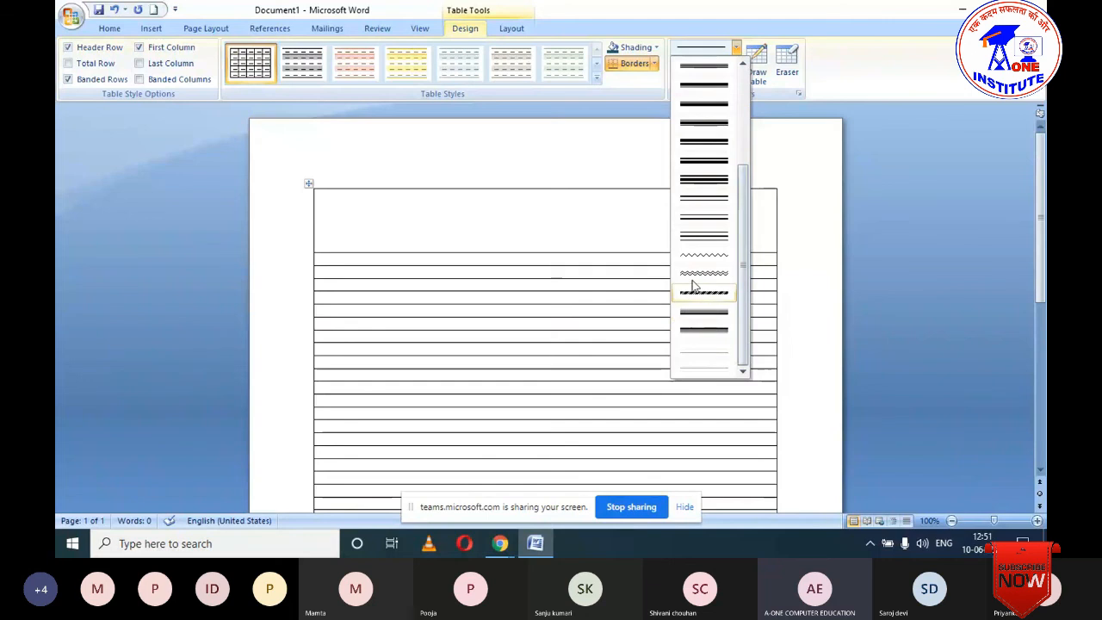
scroll(697, 216, "up", 5)
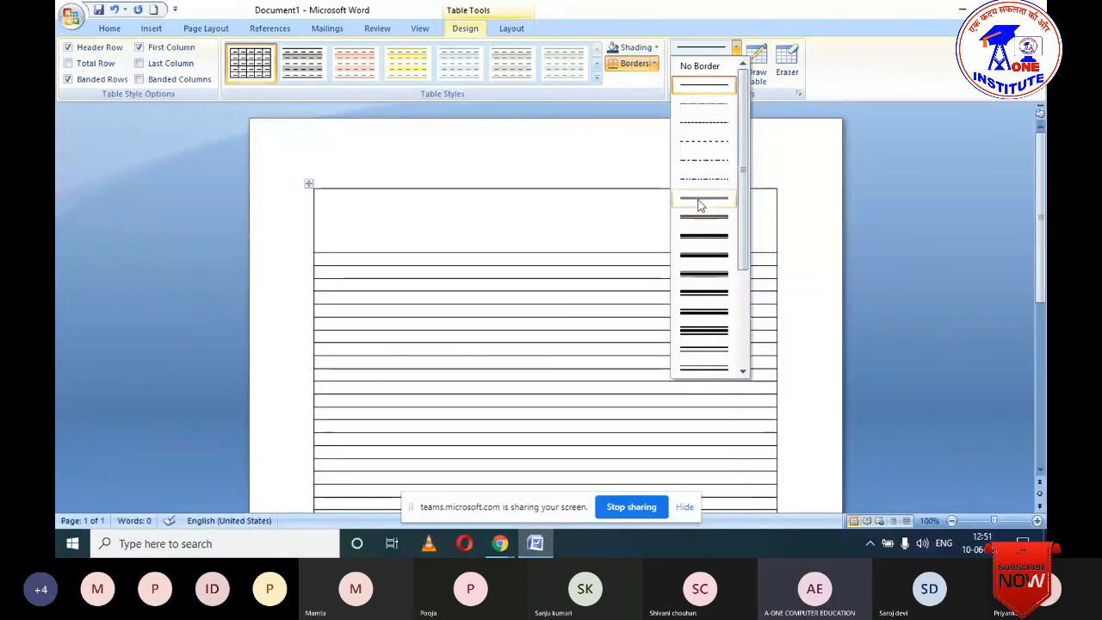
left_click(700, 205)
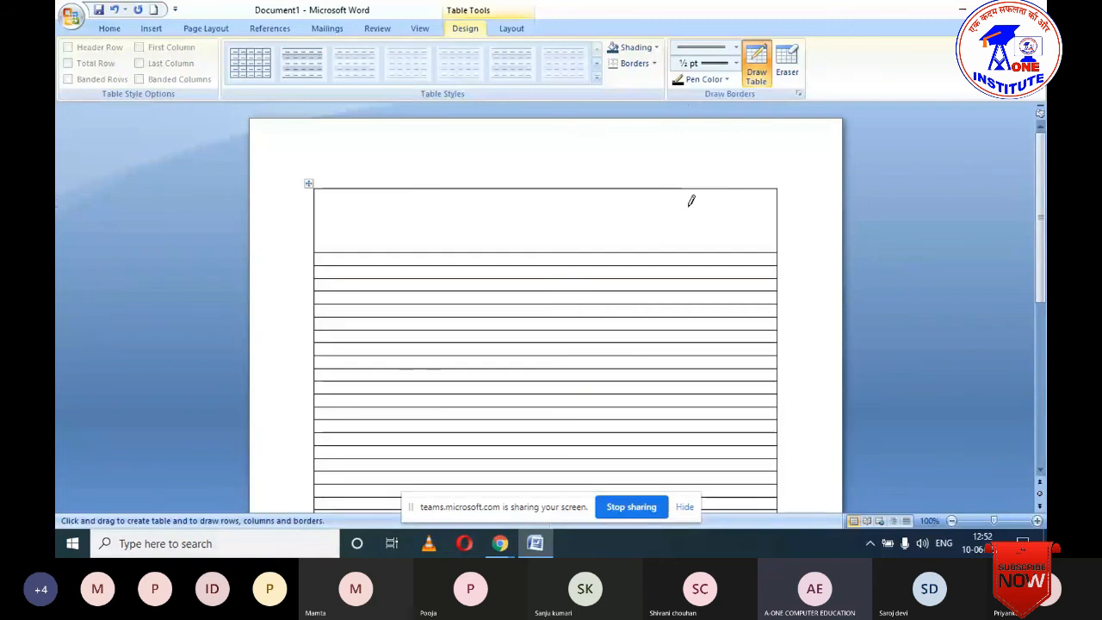
Step: Try several custom colors for the table border pen and set it to pink with RGB 238, 84, 194
left_click(724, 81)
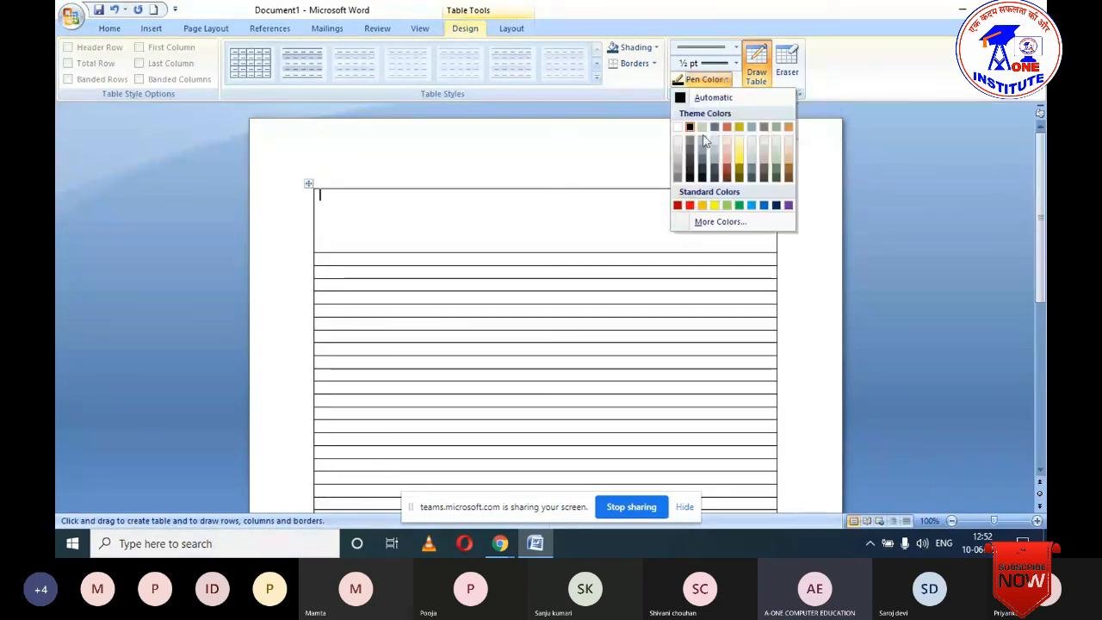
left_click(712, 223)
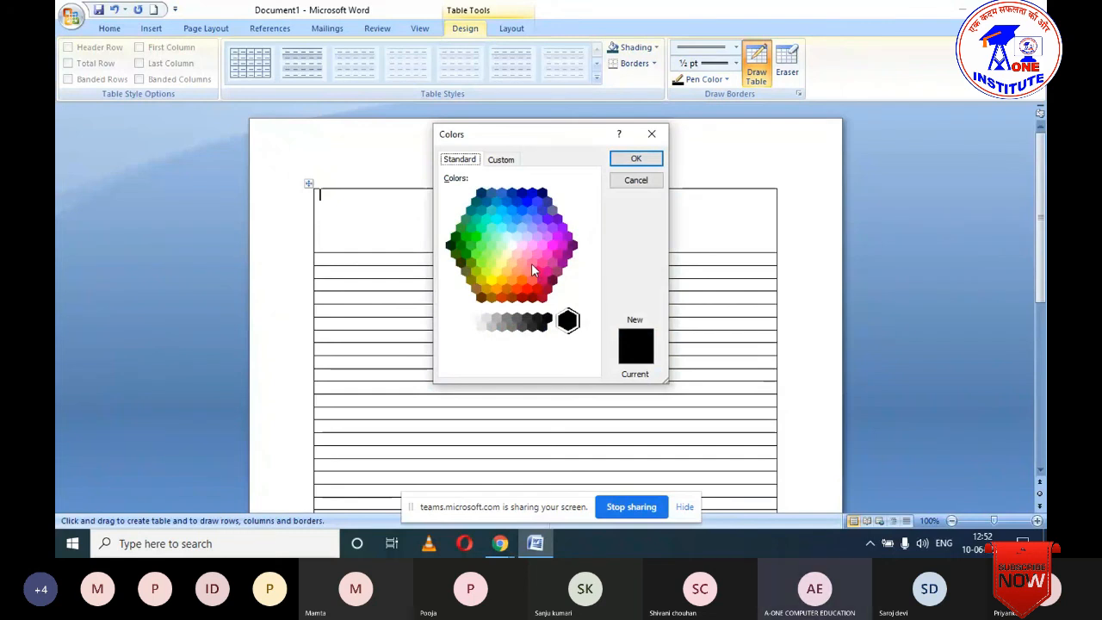
left_click(501, 162)
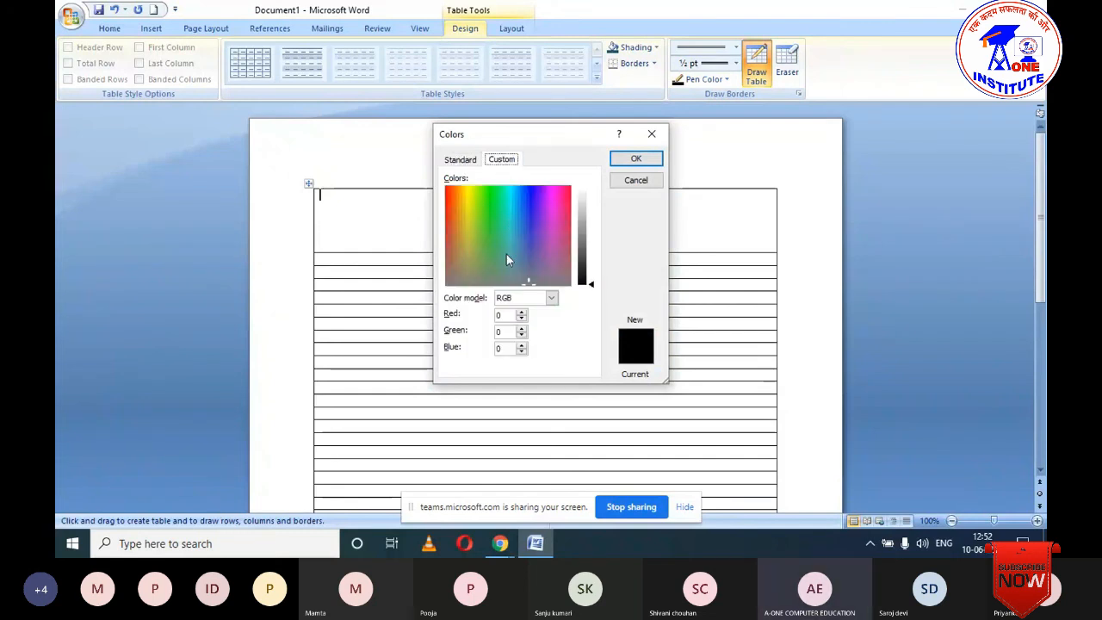
left_click(523, 226)
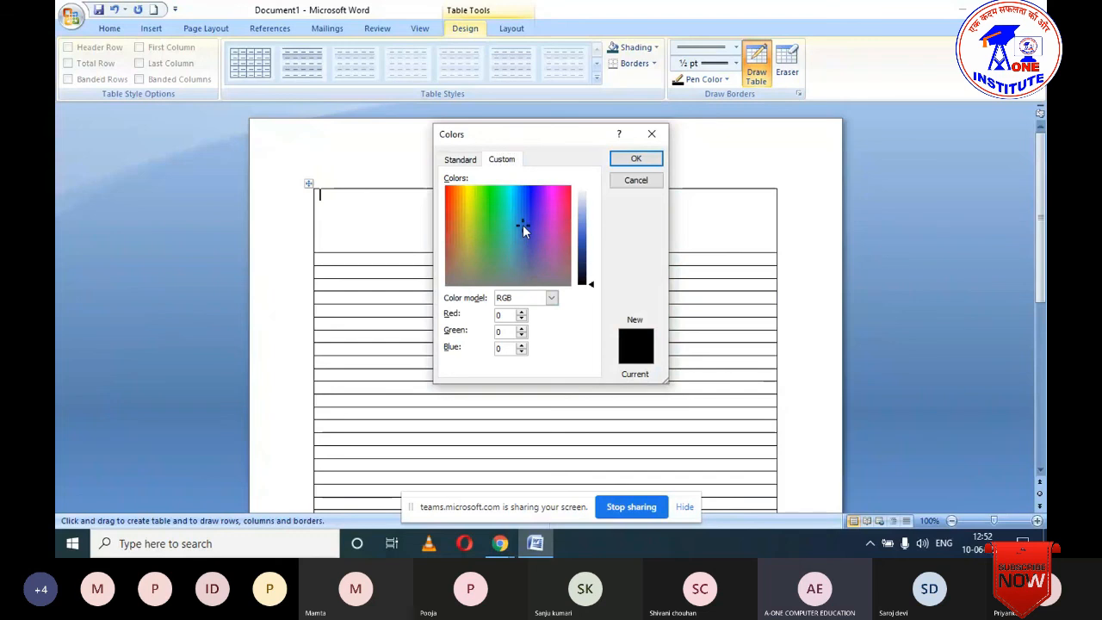
left_click(525, 211)
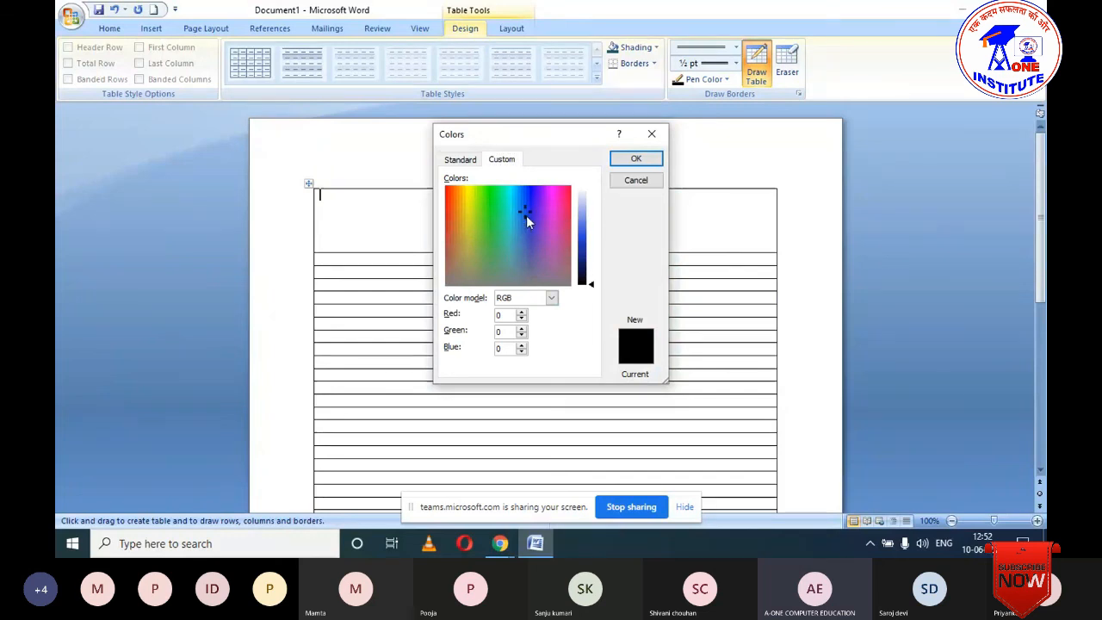
left_click(487, 207)
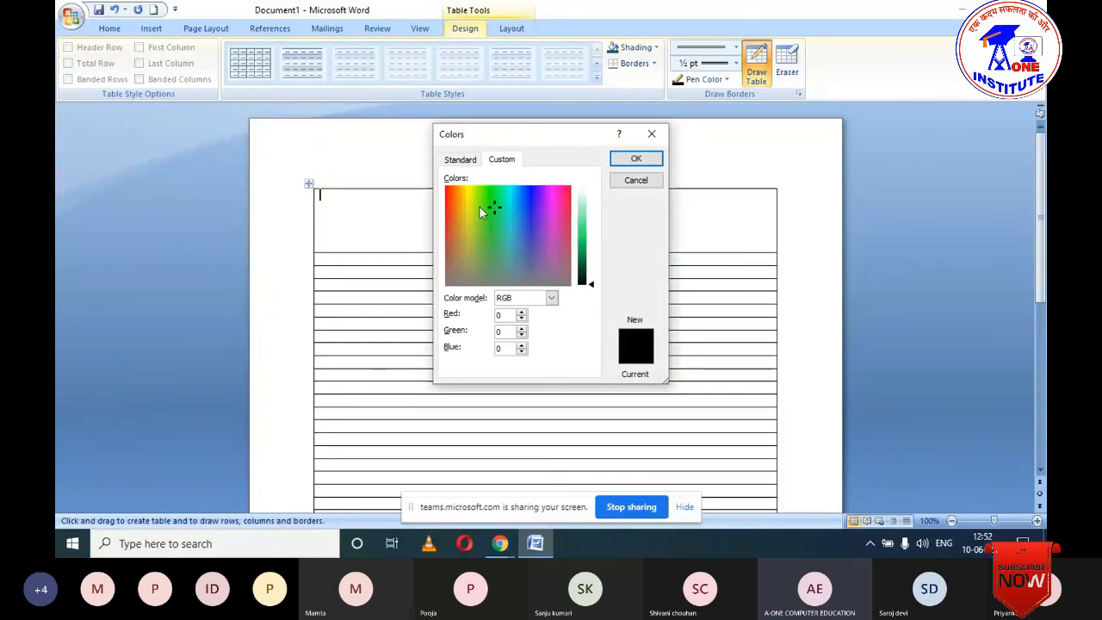
left_click(465, 204)
left_click(454, 202)
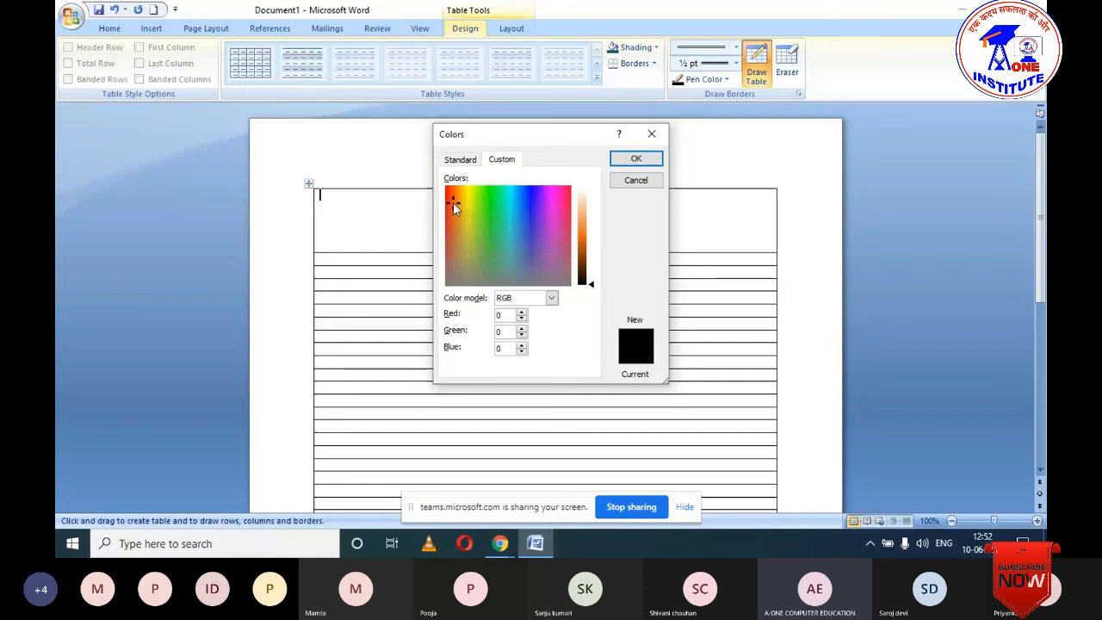
left_click(529, 204)
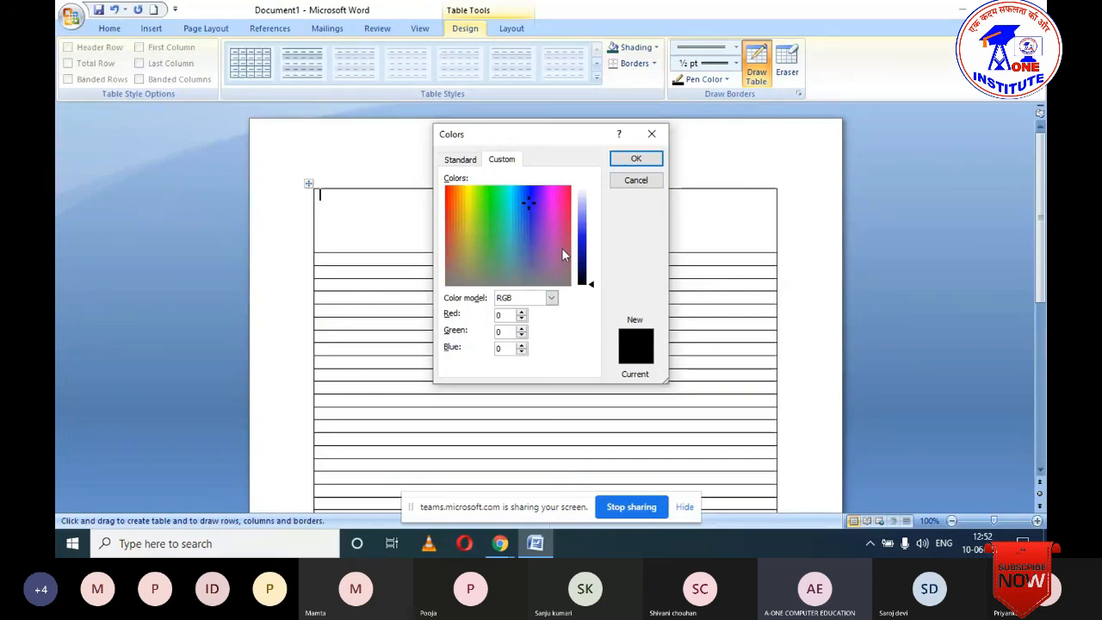
left_click(490, 210)
left_click(556, 202)
left_click_drag(593, 290, 590, 223)
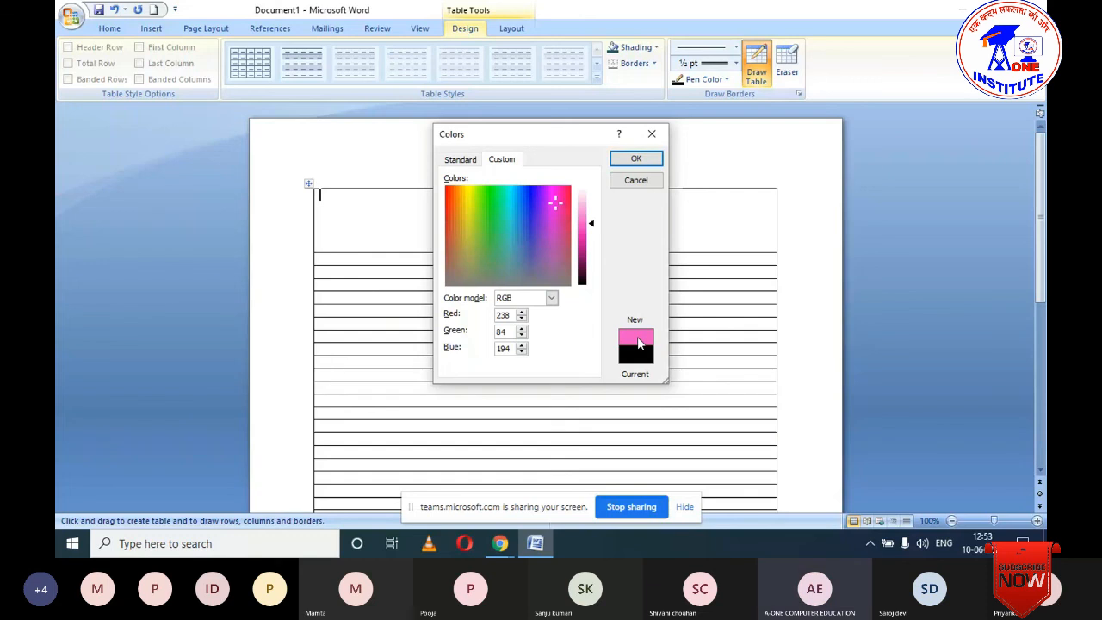
left_click(636, 160)
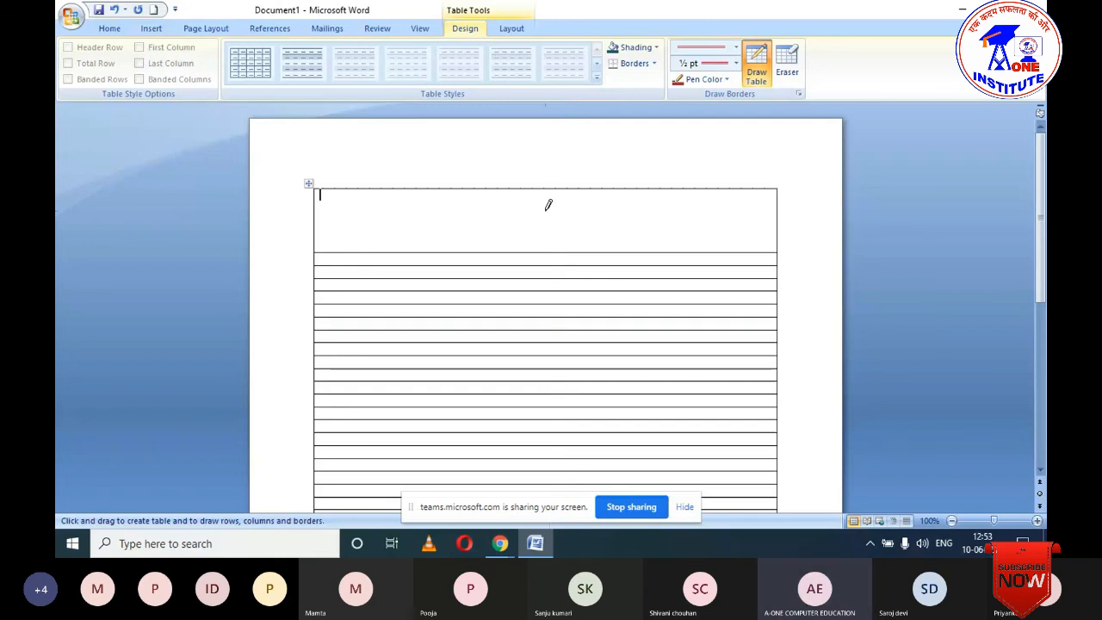
Step: Draw a pink double line along the bottom of the tall top cell and a vertical one down the table as a margin
left_click(503, 253)
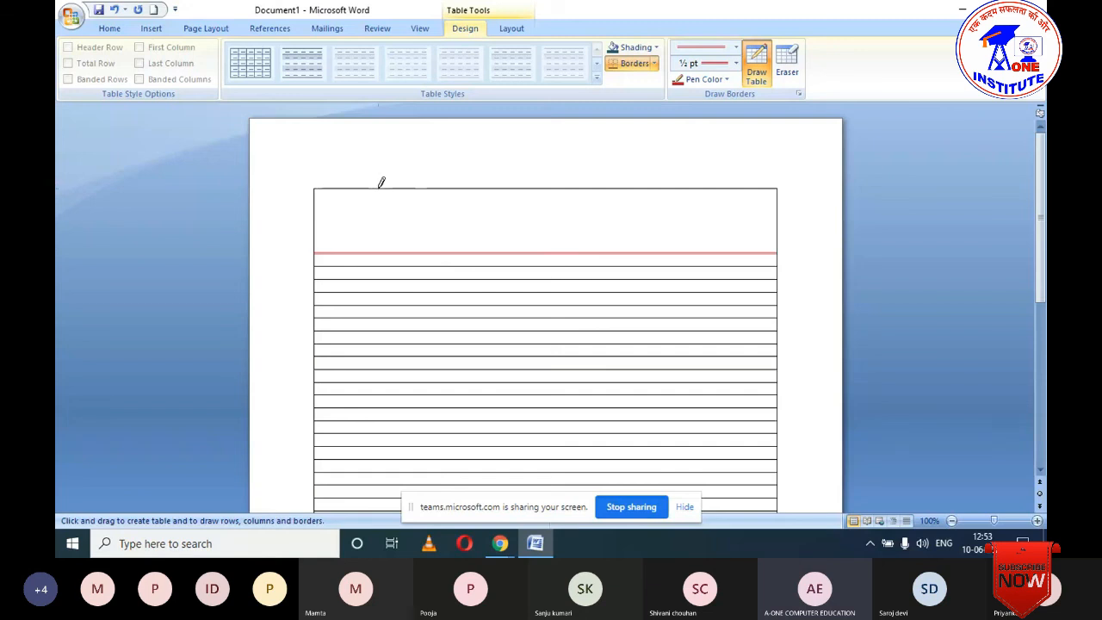
mouse_move(380, 187)
left_mouse_down()
mouse_move(398, 491)
mouse_move(388, 522)
left_mouse_up()
scroll(428, 264, "up", 10)
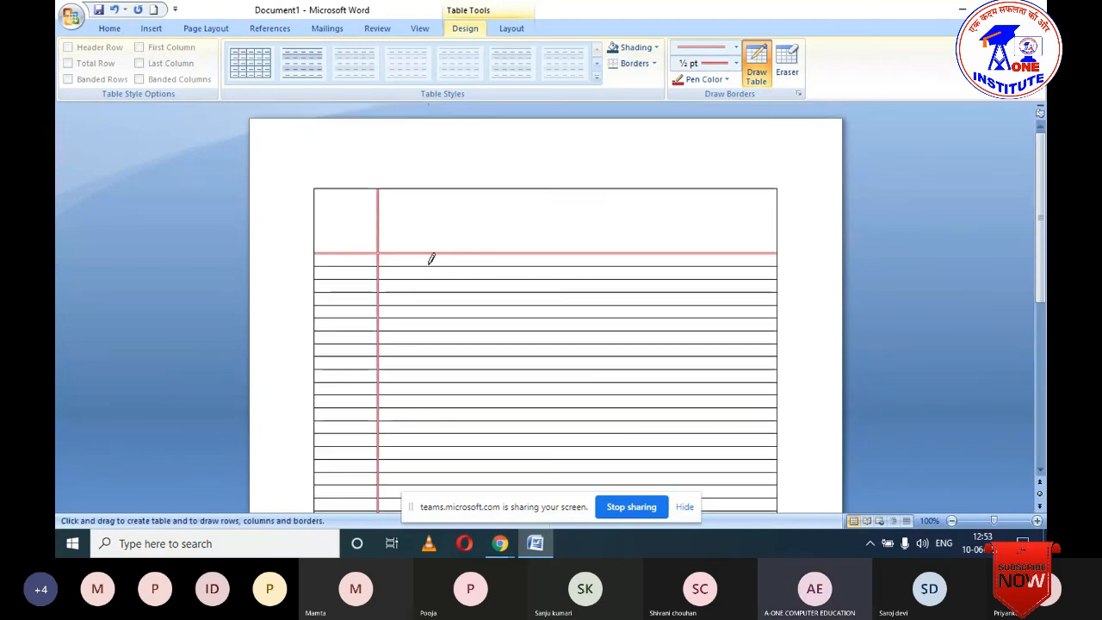
scroll(470, 256, "down", 3)
scroll(471, 258, "up", 3)
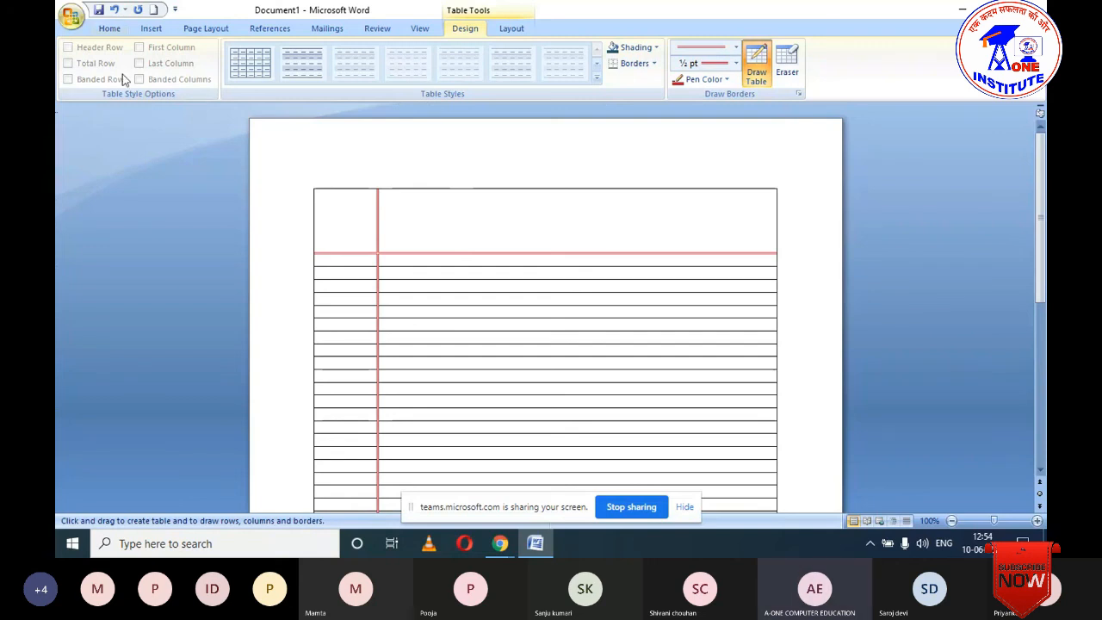
left_click(152, 30)
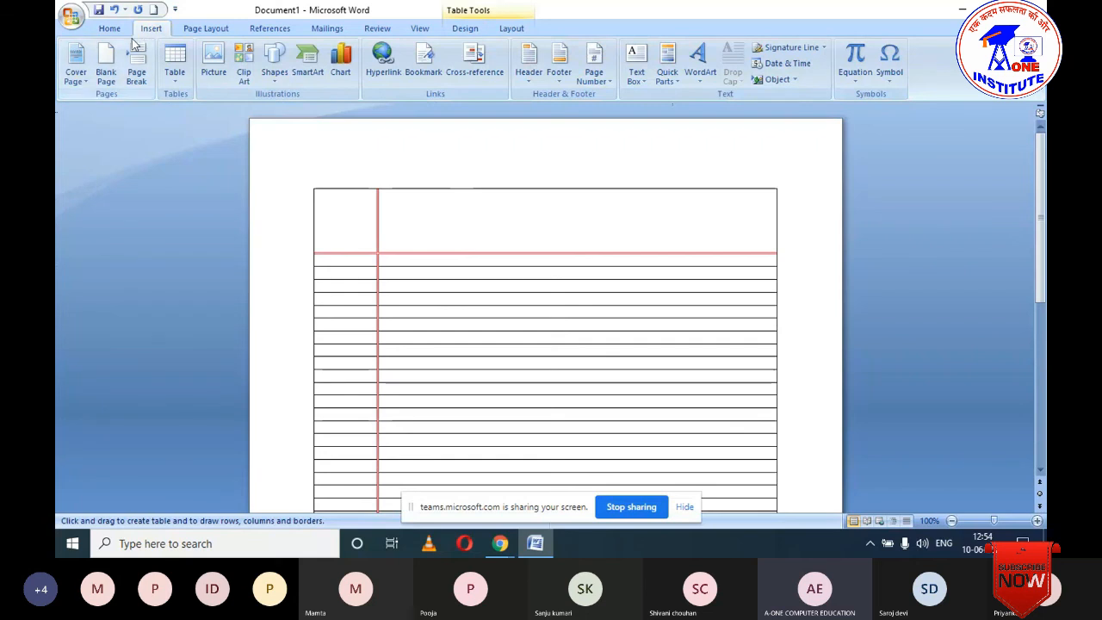
left_click(475, 30)
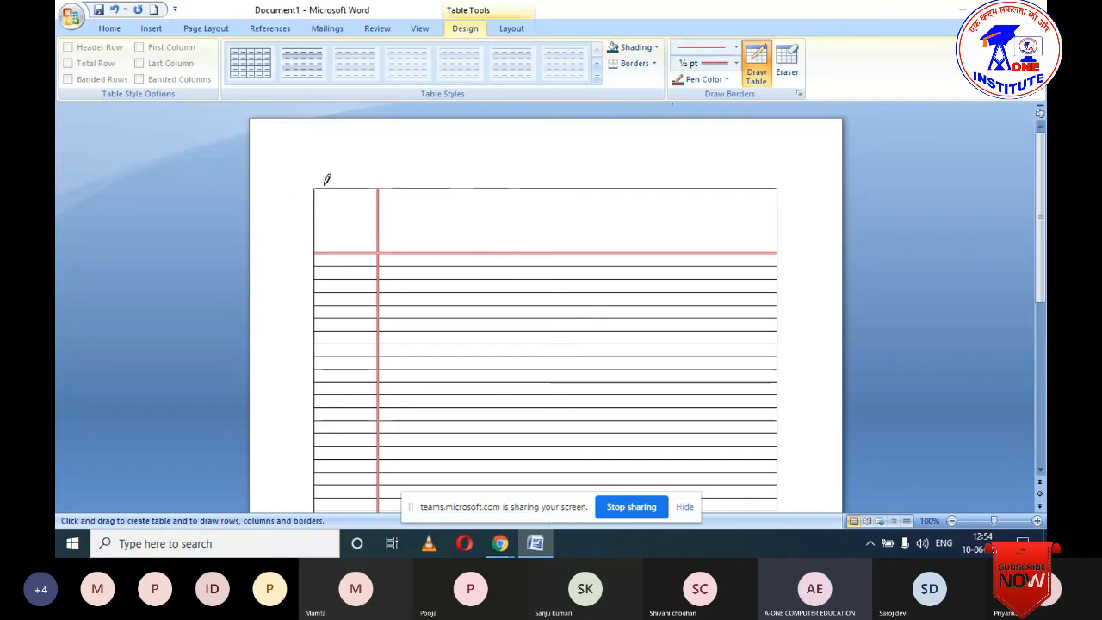
left_click(515, 31)
left_click(465, 29)
left_click(111, 30)
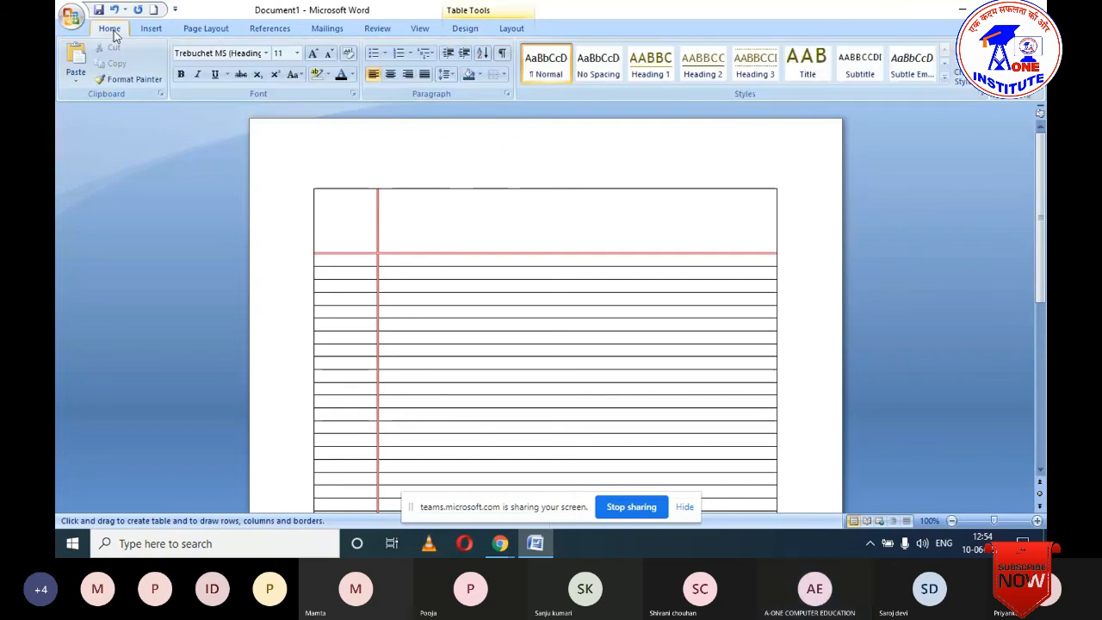
Step: Draw a rounded rectangle near the right end of the tall top cell and narrow it slightly from its left side
left_click(151, 29)
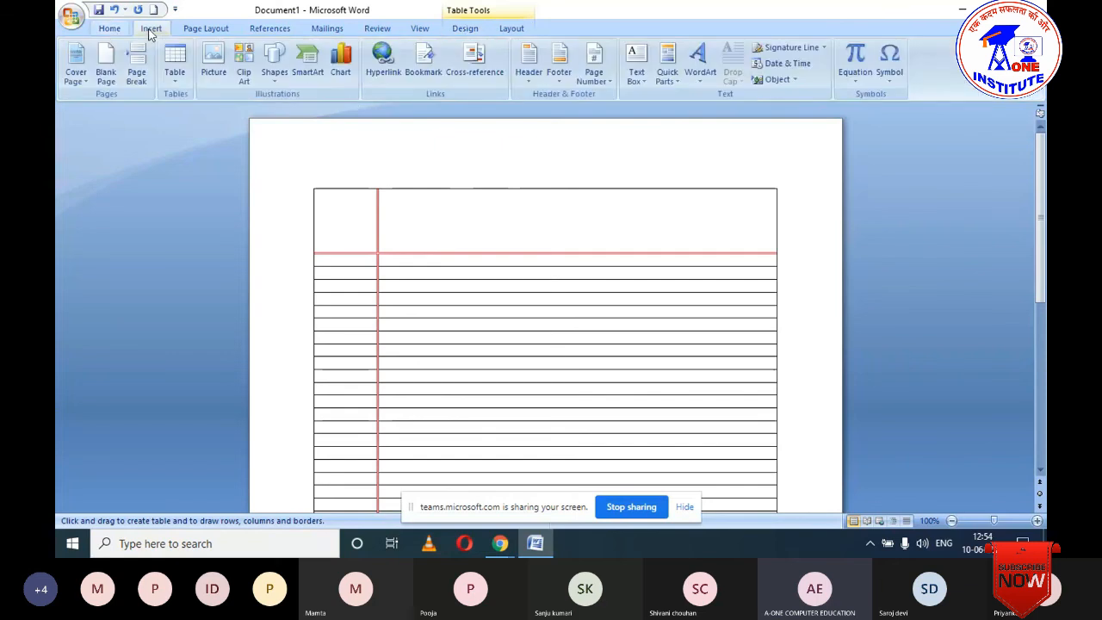
left_click(275, 84)
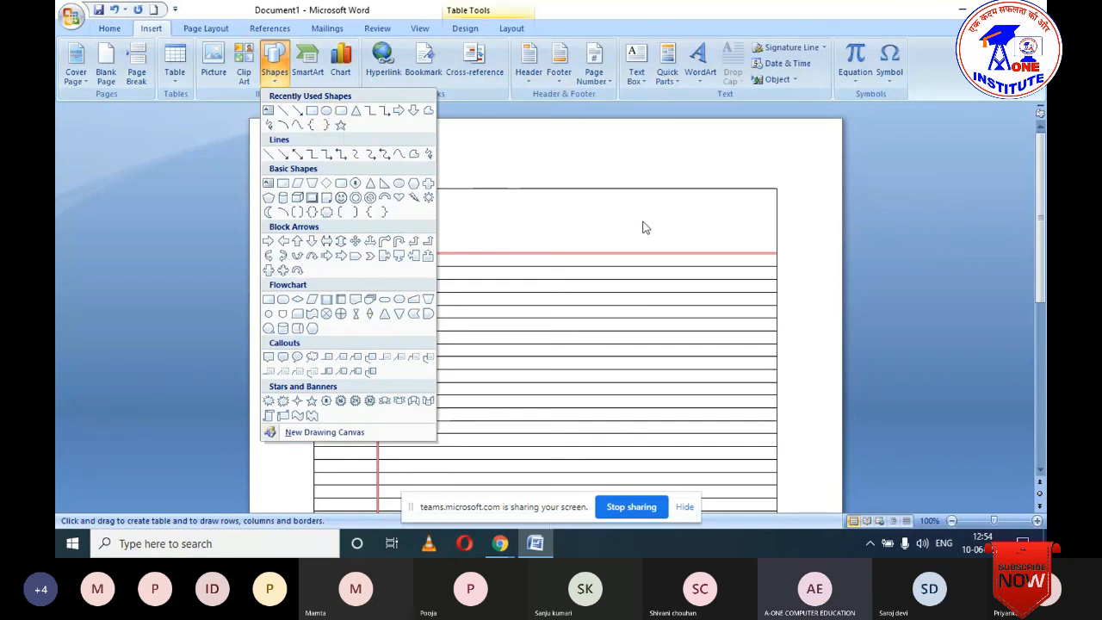
left_click(342, 115)
mouse_move(608, 198)
left_mouse_down()
mouse_move(628, 224)
mouse_move(680, 245)
mouse_move(733, 244)
left_mouse_up()
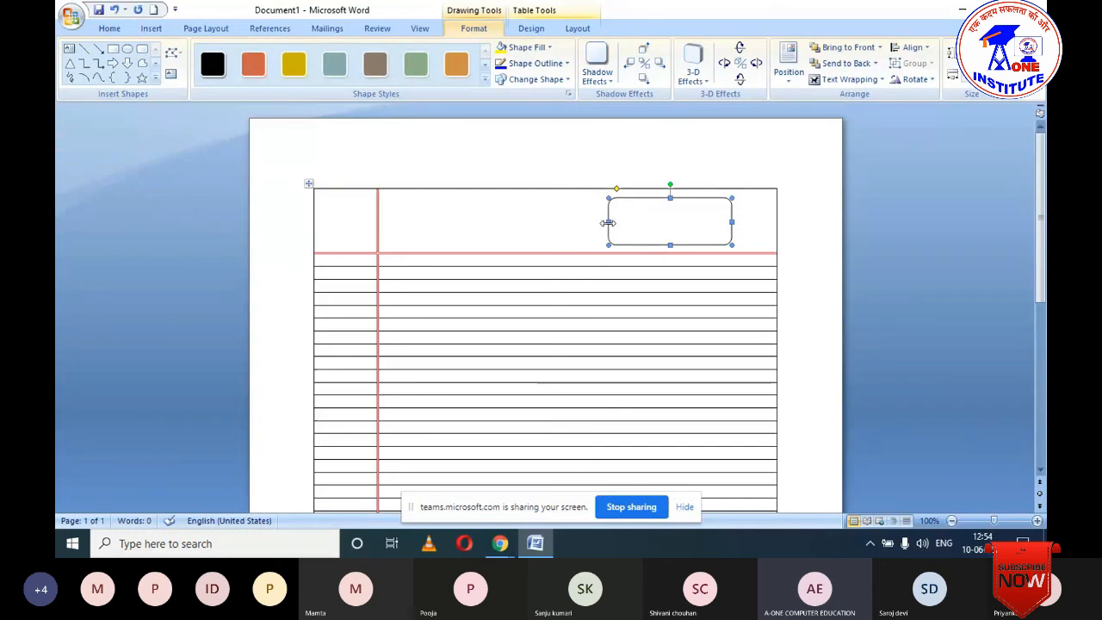
left_click_drag(608, 223, 615, 223)
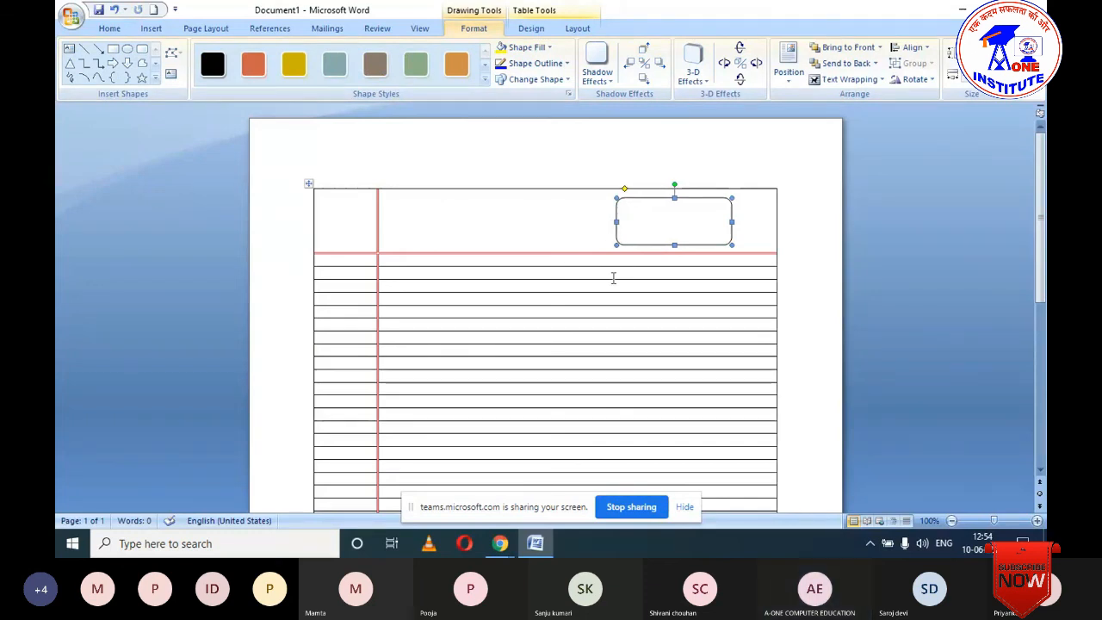
Step: Make the rounded rectangle in the top cell editable as a text box with Add Text
right_click(658, 225)
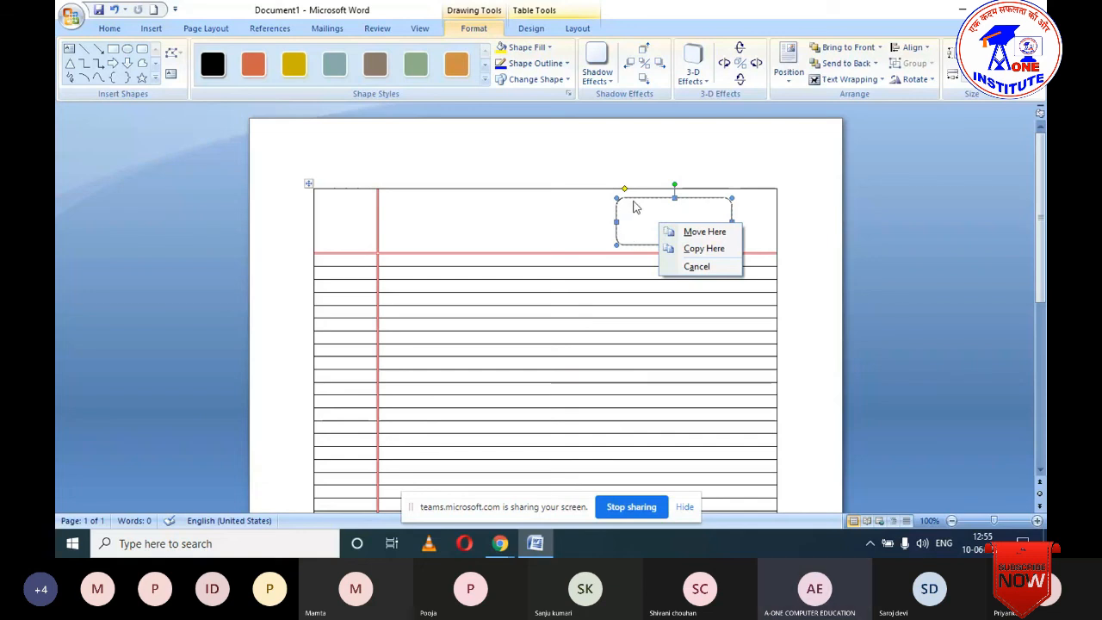
left_click(634, 201)
right_click(641, 176)
left_click(641, 202)
right_click(642, 203)
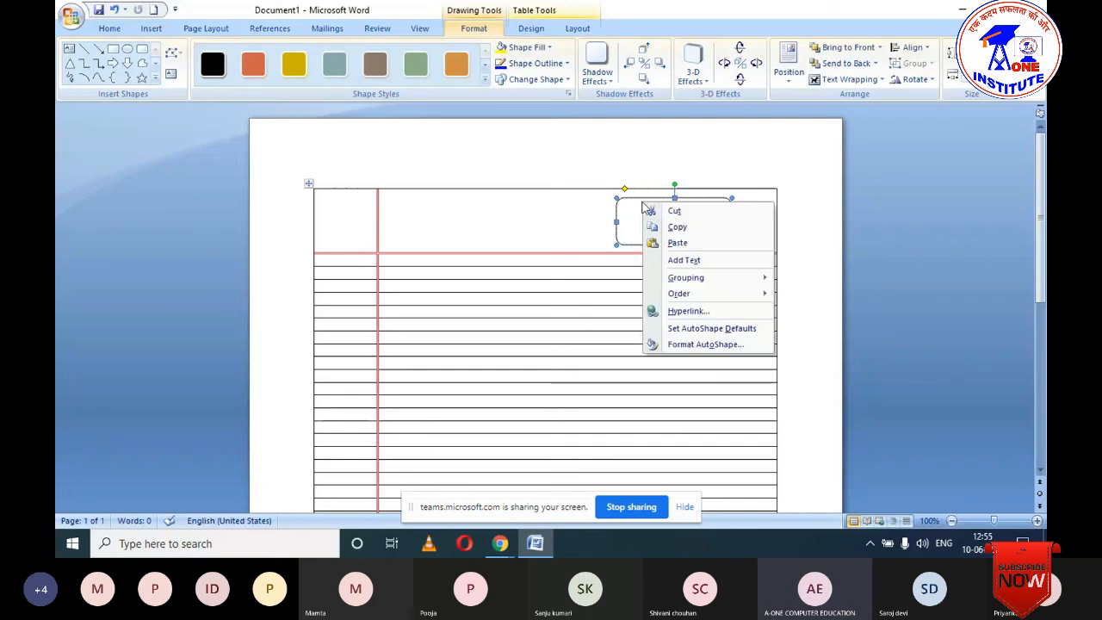
left_click(694, 260)
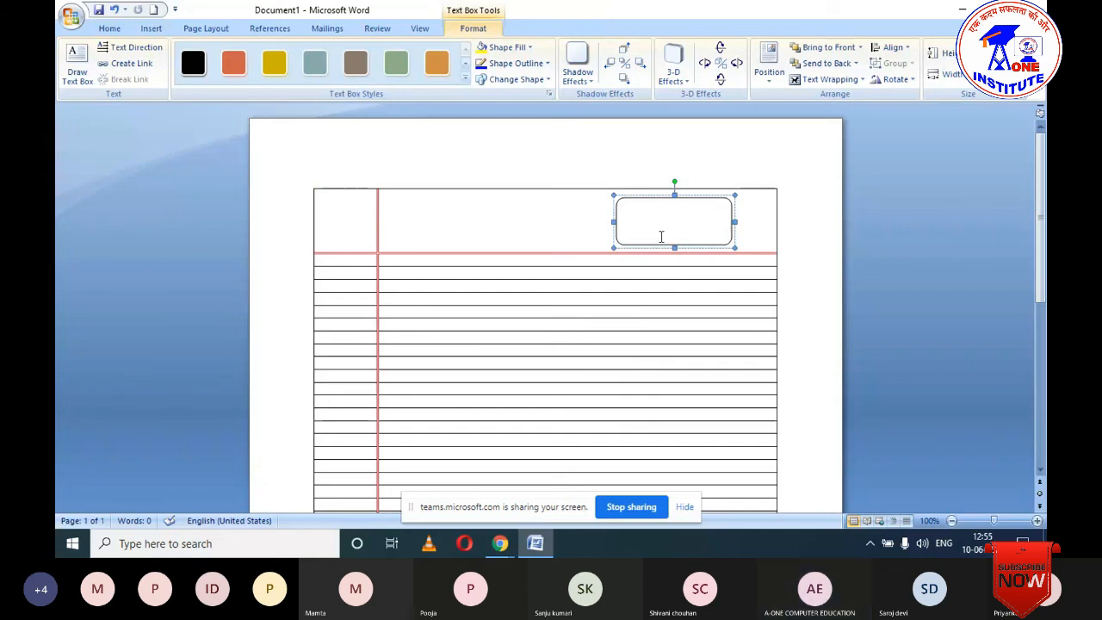
Step: Enter "Page:-" and, on the line below, "Date:-" with two spaced slashes in the rounded box, and leave the box
type("Page:-")
key("Return")
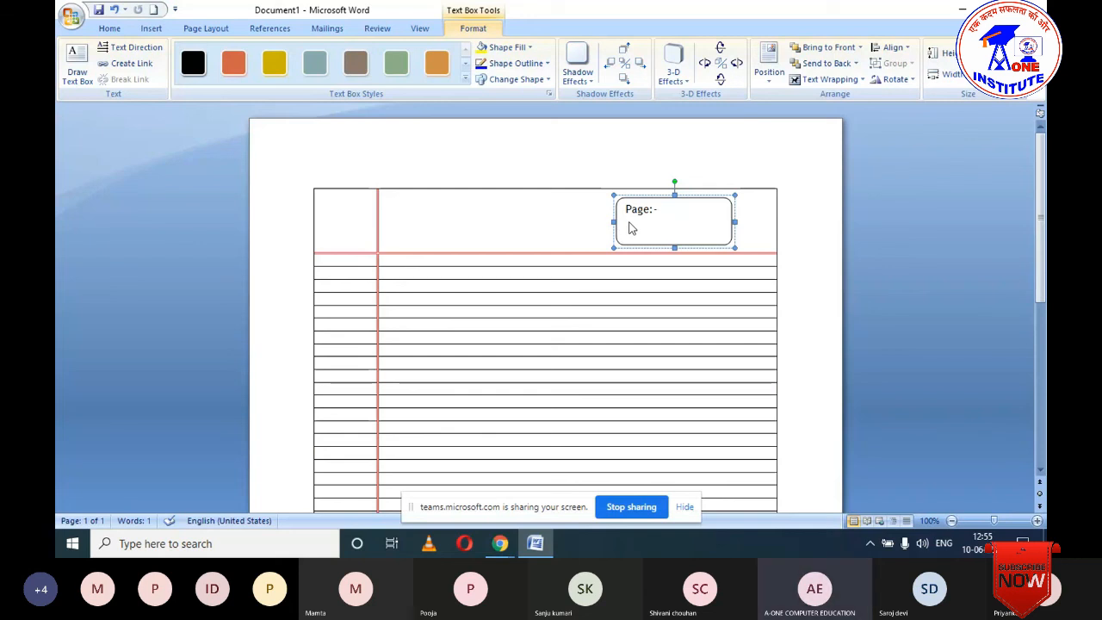
key("Return")
type("Date:-      /      /")
left_click(583, 253)
scroll(589, 275, "down", 3)
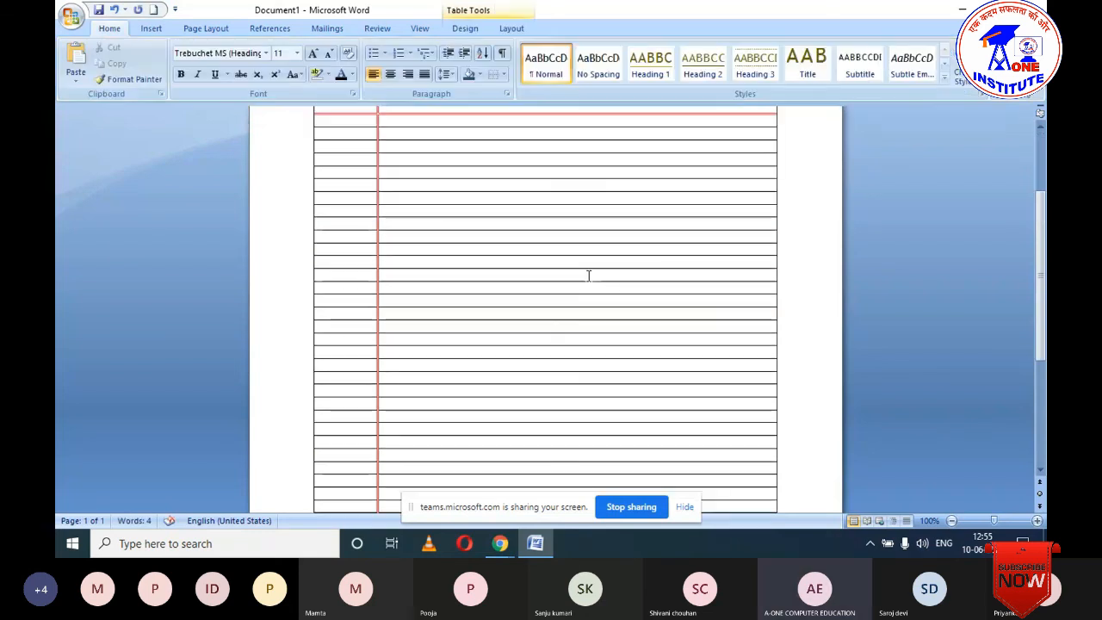
scroll(589, 276, "up", 2)
scroll(577, 277, "up", 2)
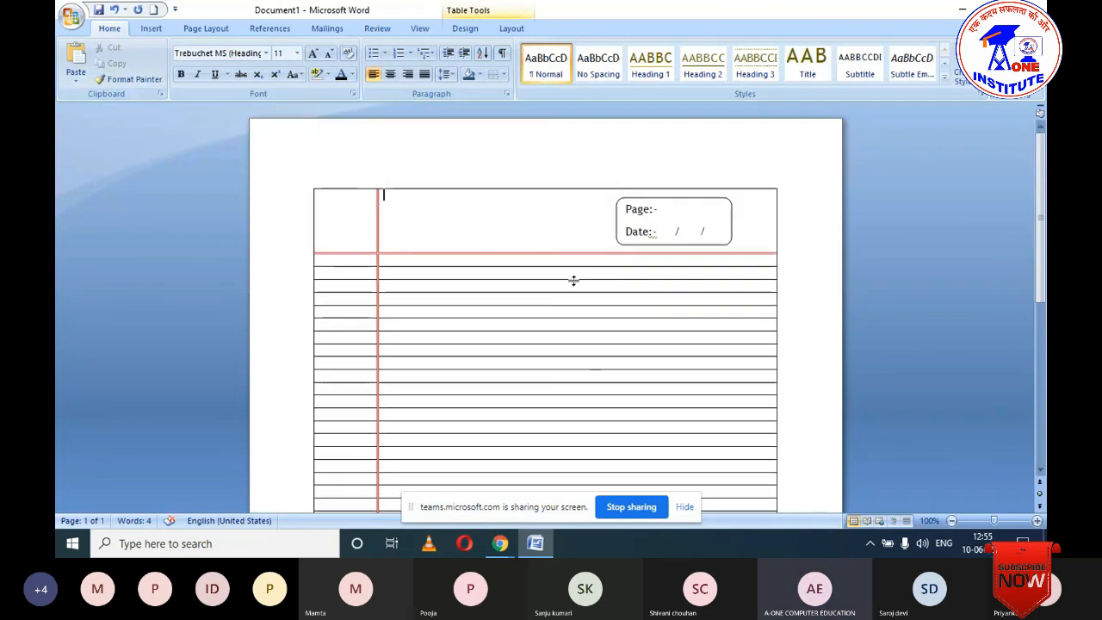